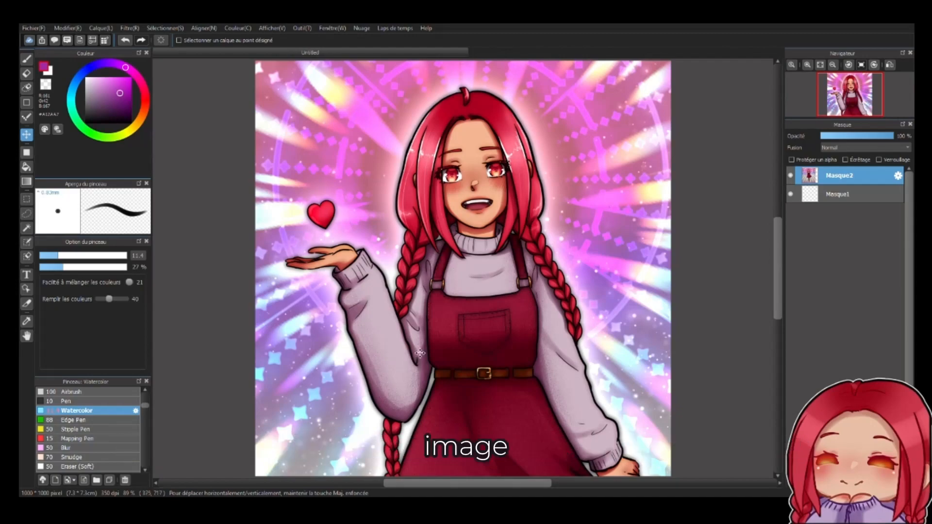
scroll(489, 290, "down", 3)
scroll(488, 290, "up", 4)
scroll(478, 308, "down", 1)
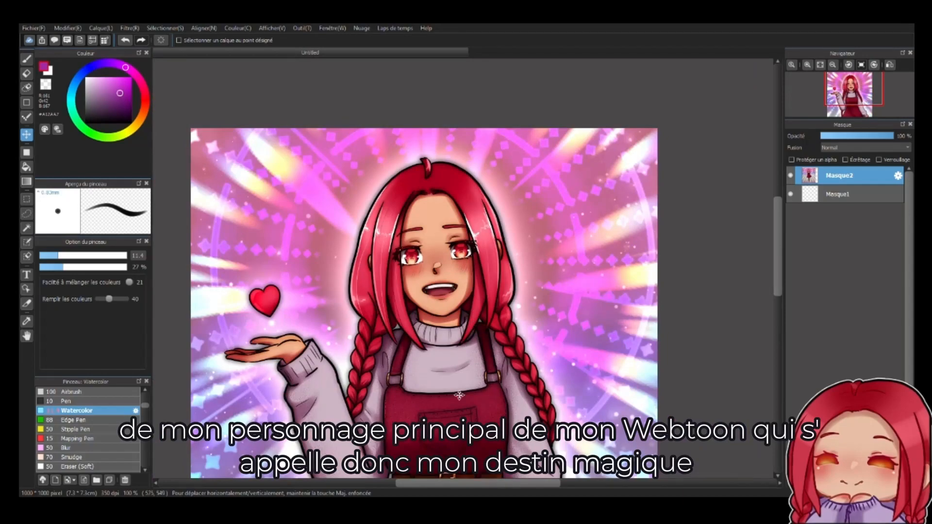
left_click_drag(468, 434, 484, 339)
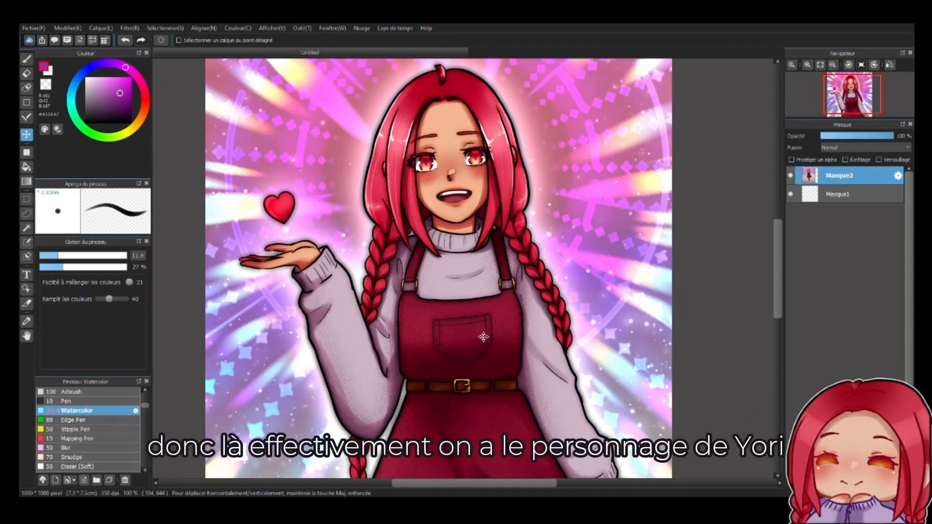
scroll(483, 337, "down", 1)
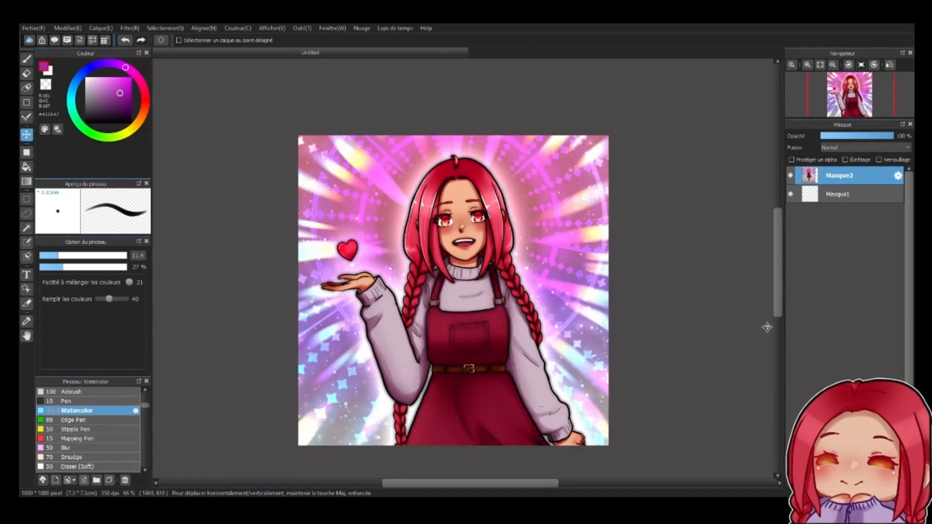
- Hide the Masque2 illustration and bring in the magical-girl and chibi character images as new layers
left_click(791, 176)
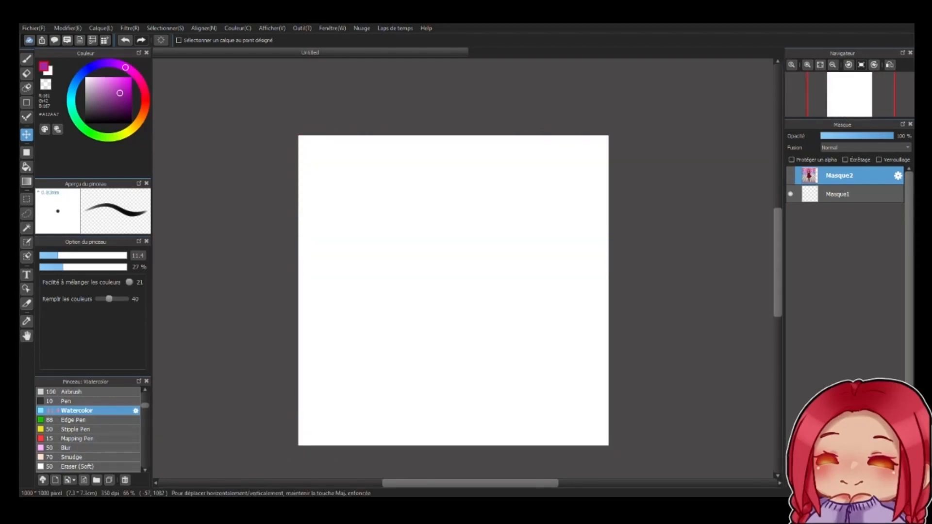
left_click_drag(281, 490, 388, 339)
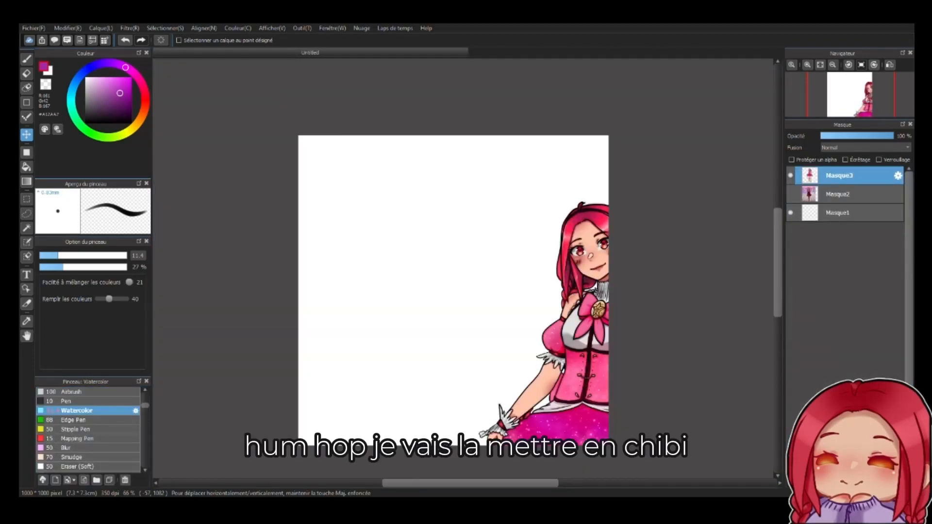
left_click_drag(281, 491, 388, 340)
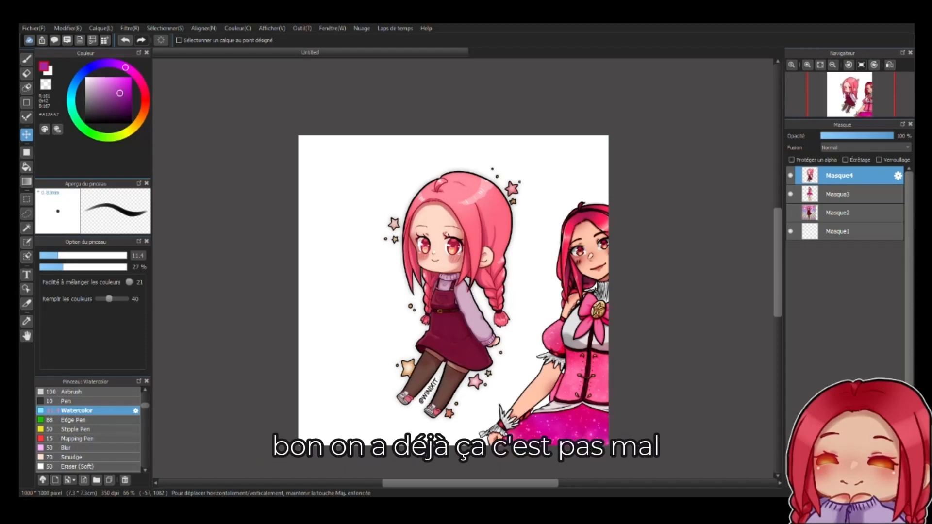
- Scale the chibi down into the canvas's upper-left area, and move the Masque3 magical girl up and left into the canvas
left_click(158, 30)
left_click(187, 141)
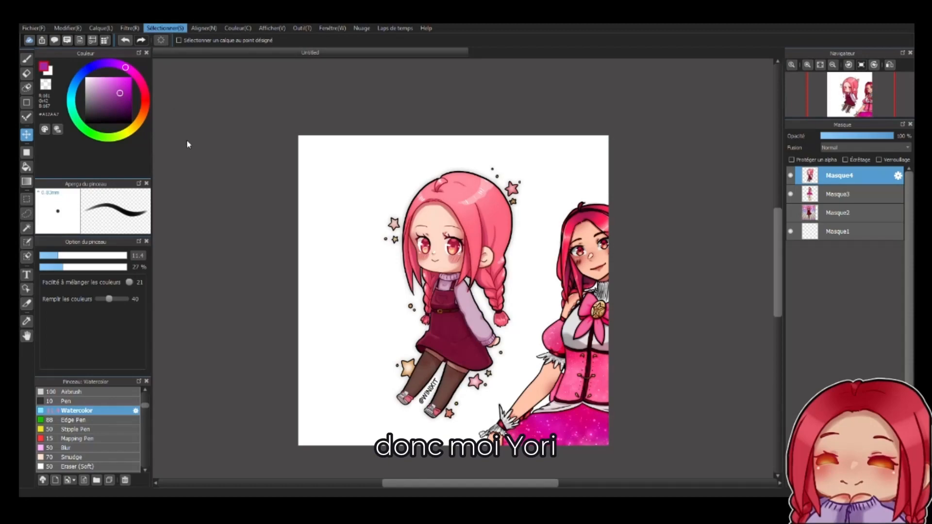
left_click_drag(466, 230, 424, 222)
left_click_drag(482, 136, 450, 184)
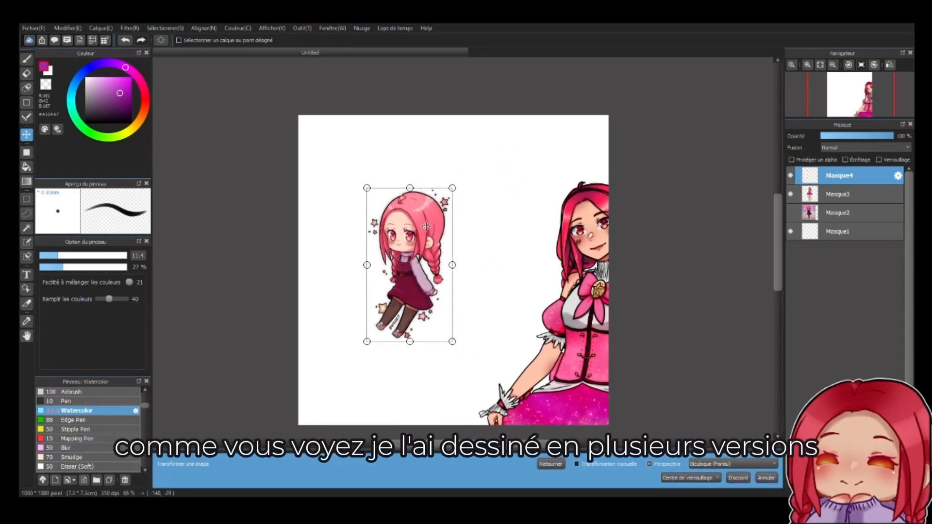
left_click_drag(423, 229, 380, 174)
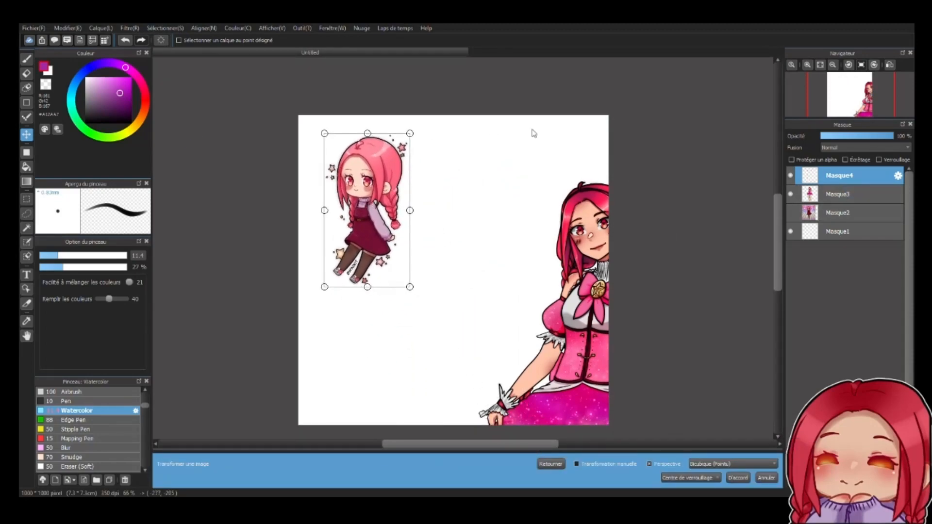
left_click(738, 478)
left_click(839, 194)
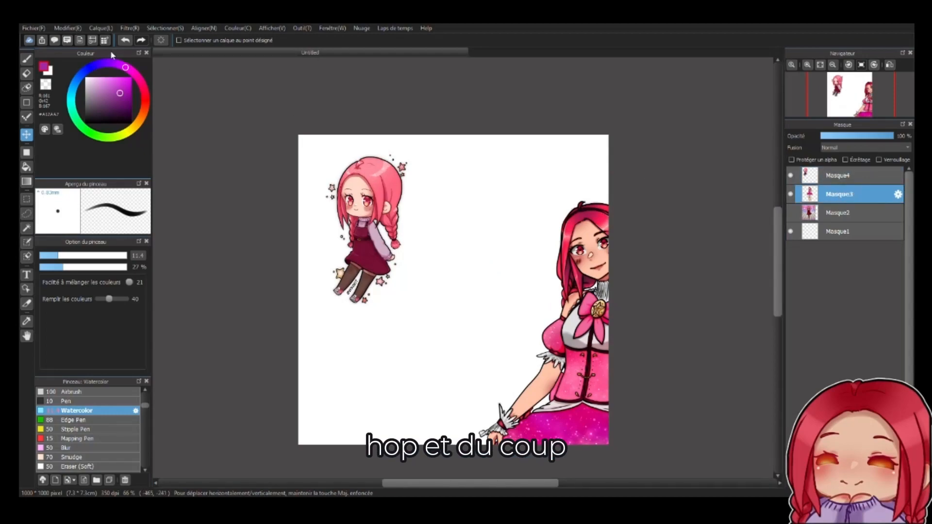
left_click_drag(565, 343, 506, 287)
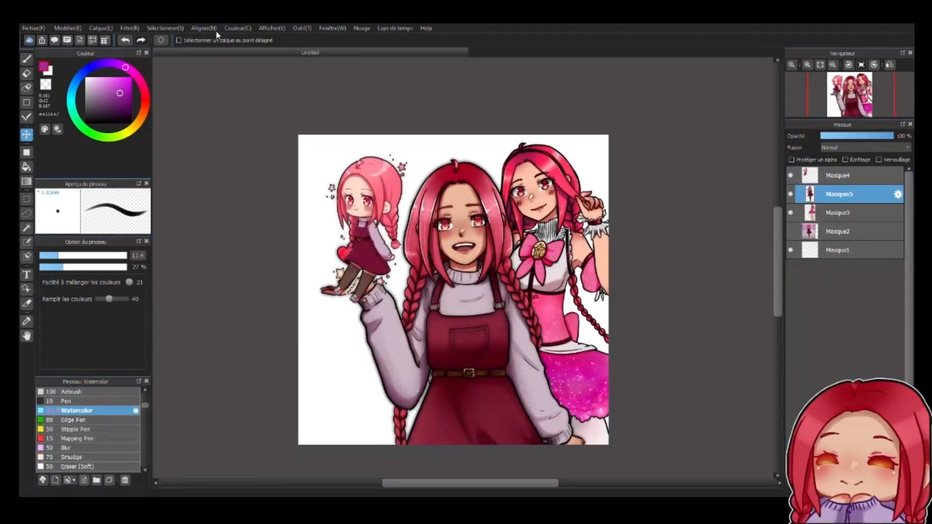
- Scale down the dungaree-dress character on Masque5 and place it between the chibi and the magical girl
left_click(169, 27)
left_click(191, 149)
left_click_drag(530, 210, 519, 227)
left_click_drag(574, 155, 510, 275)
left_click_drag(458, 371, 444, 295)
left_click(738, 478)
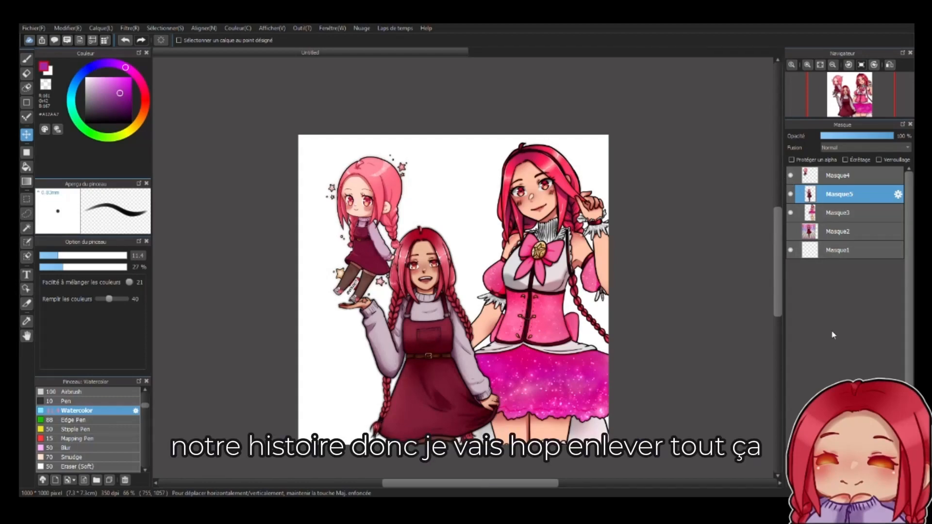
- Hide the visible character layers and delete all four image layers, keeping only the blank Masque1 layer
left_click(791, 175)
left_click(791, 193)
left_click(791, 213)
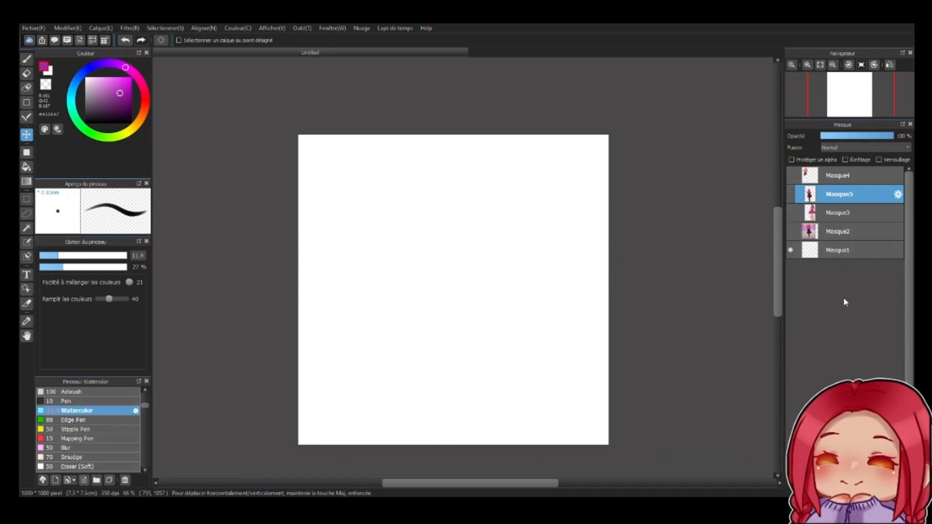
left_click(885, 481)
left_click(886, 481)
left_click(885, 480)
left_click(886, 481)
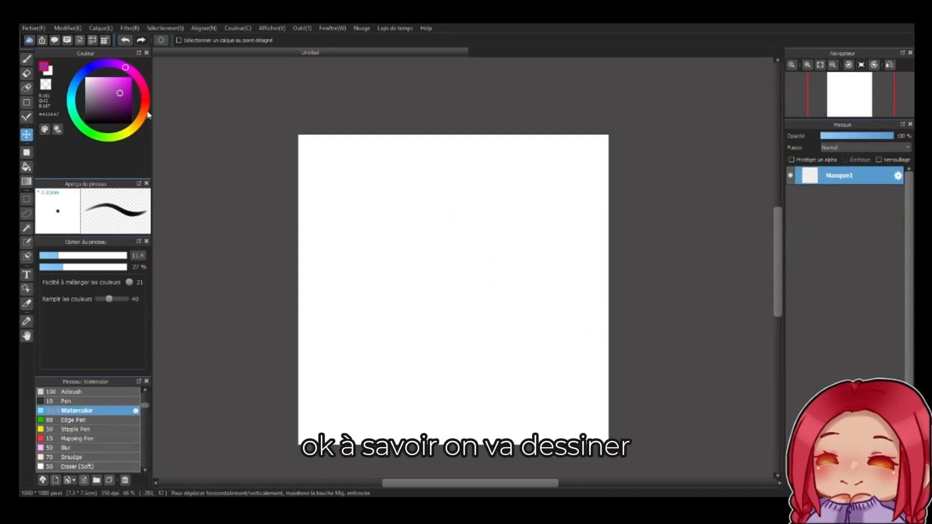
- Set up the Pen brush in black with a size of 5.6
left_click(130, 123)
left_click(26, 59)
left_click(122, 402)
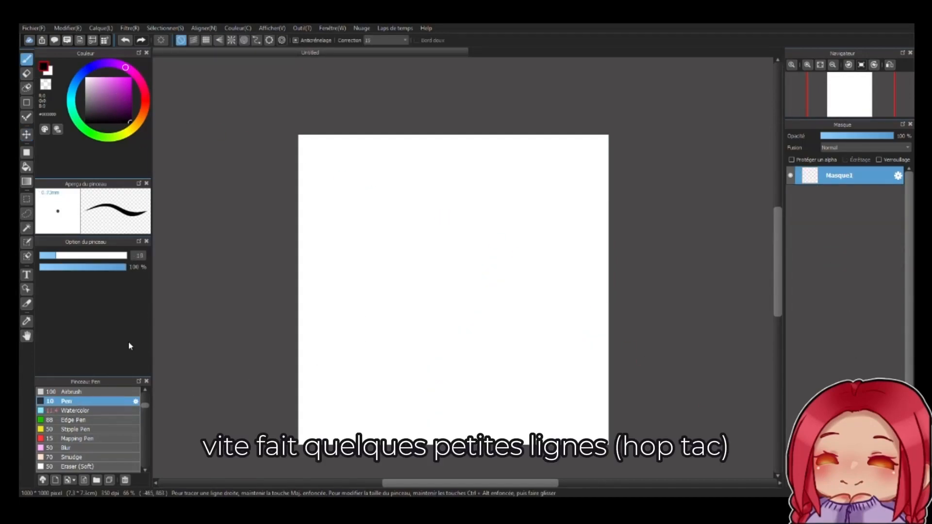
left_click(47, 256)
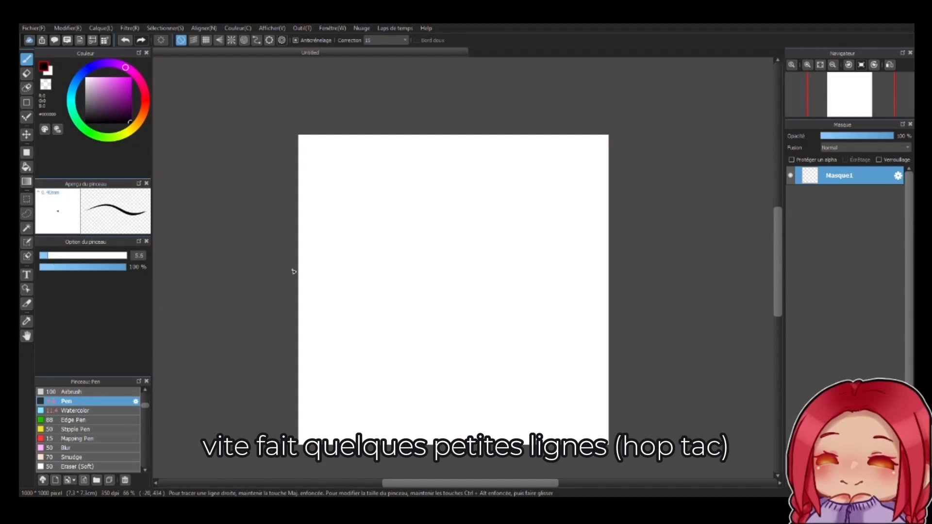
left_click(821, 65)
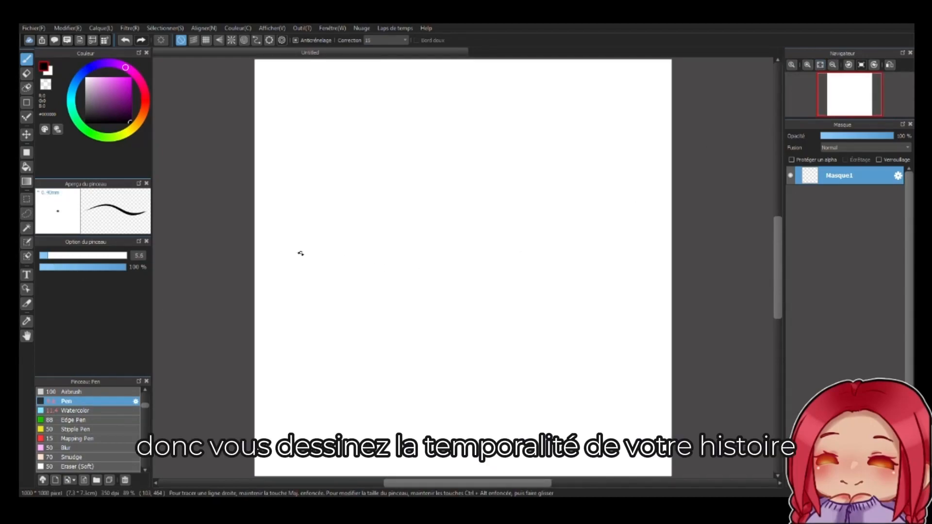
- Draw a horizontal timeline across the canvas with a tick at each end, and label the ends "debut" and "Fin"
left_click_drag(301, 253, 471, 252)
left_click_drag(568, 252, 620, 252)
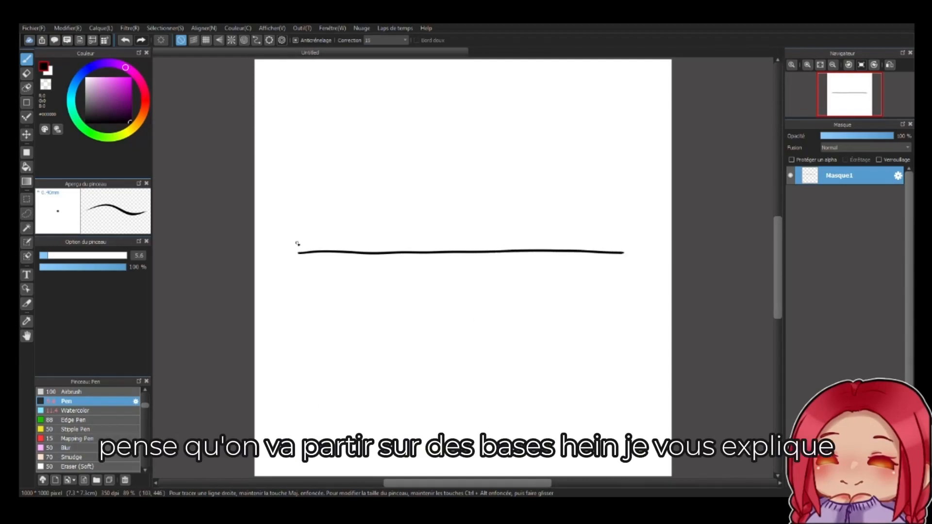
left_click_drag(297, 263, 297, 237)
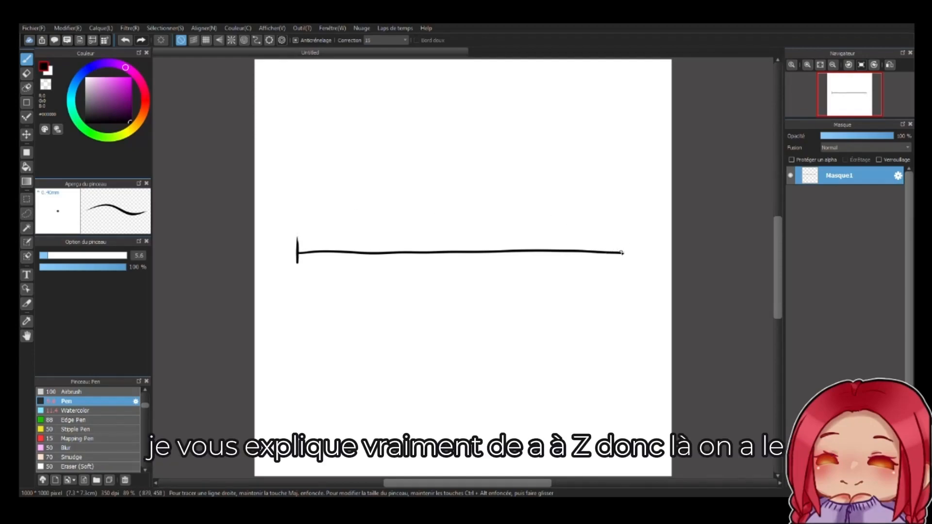
left_click_drag(624, 242, 623, 266)
mouse_move(271, 211)
left_mouse_down()
mouse_move(278, 225)
mouse_move(313, 201)
left_mouse_up()
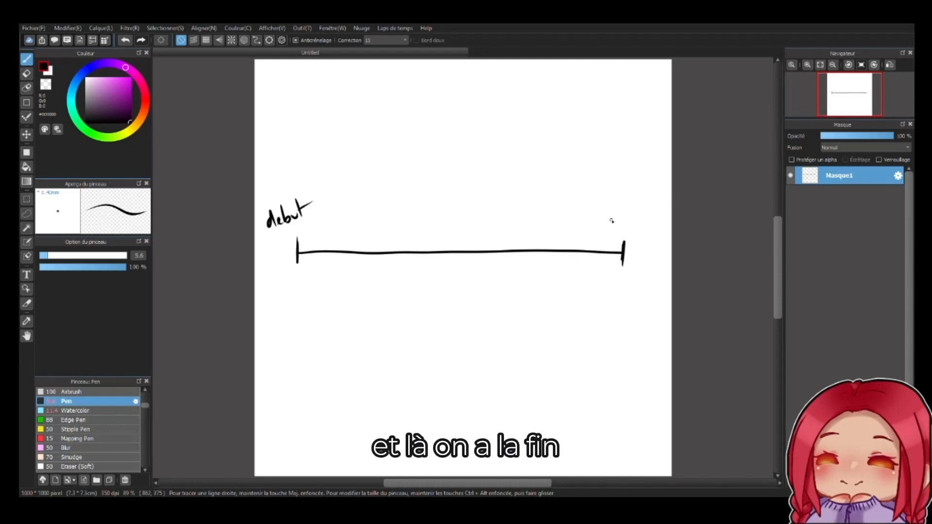
left_click_drag(608, 212, 634, 224)
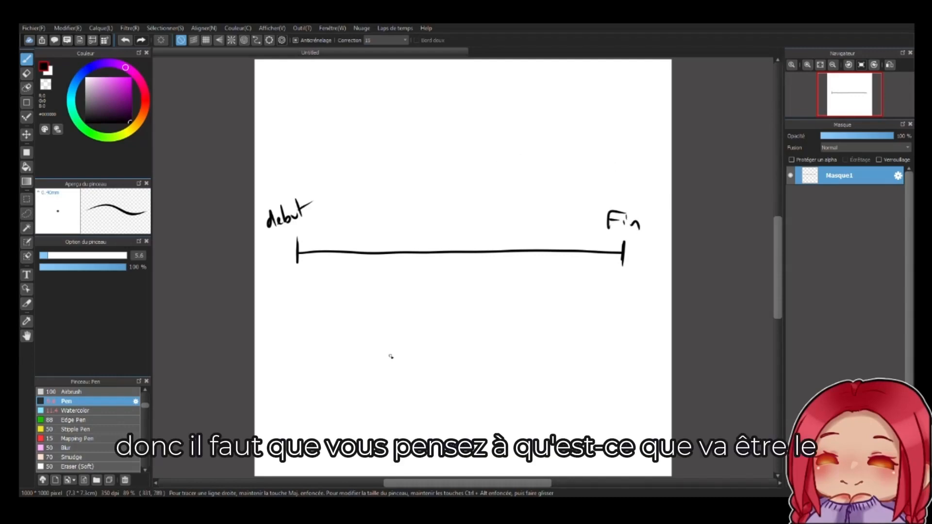
- Handwrite "Reveil dans un autre monde" below a downward arrow at the start and "Roi des tomate" under the end, reducing the brush to 2.8
mouse_move(283, 243)
left_mouse_down()
mouse_move(280, 305)
mouse_move(287, 291)
left_mouse_up()
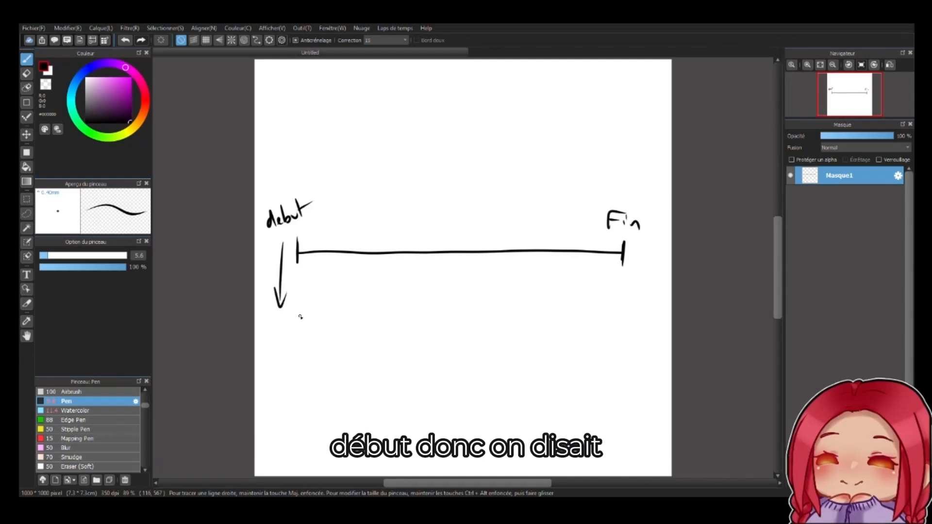
mouse_move(262, 332)
left_mouse_down()
mouse_move(263, 343)
mouse_move(292, 339)
left_mouse_up()
left_click(42, 255)
mouse_move(296, 329)
left_mouse_down()
mouse_move(297, 339)
mouse_move(268, 361)
left_mouse_up()
left_click_drag(271, 356, 278, 360)
mouse_move(282, 357)
left_mouse_down()
mouse_move(306, 358)
mouse_move(271, 374)
mouse_move(279, 373)
left_mouse_up()
left_click_drag(281, 363, 284, 374)
left_click_drag(281, 369, 288, 368)
mouse_move(286, 372)
left_mouse_down()
mouse_move(296, 371)
mouse_move(279, 391)
left_mouse_up()
left_click_drag(282, 386, 297, 390)
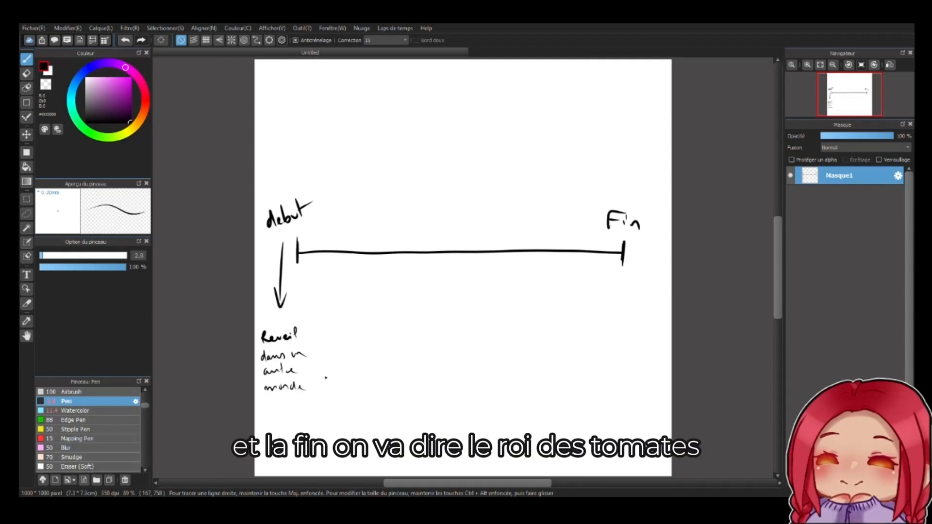
mouse_move(594, 290)
left_mouse_down()
mouse_move(650, 297)
mouse_move(592, 323)
mouse_move(654, 324)
left_mouse_up()
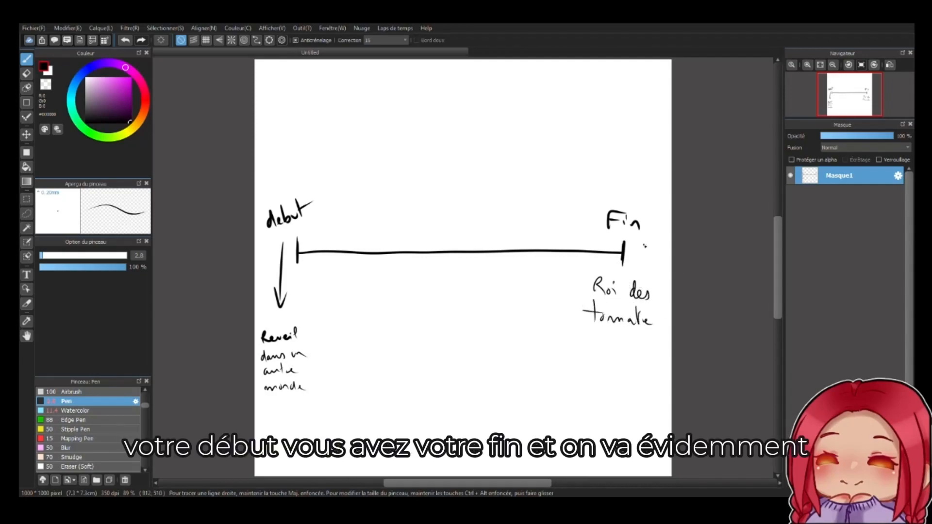
- With the brush at 6.3, add a tick at the timeline's middle and an upward arrow leading to the handwritten label "trouver secret"
key("bracketright")
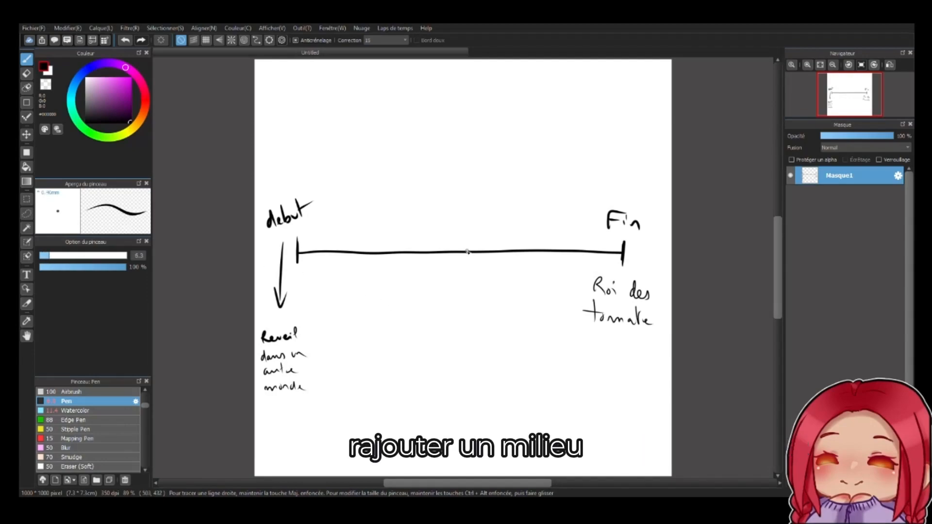
mouse_move(466, 245)
left_mouse_down()
mouse_move(466, 257)
mouse_move(452, 262)
left_mouse_up()
key("ctrl+z")
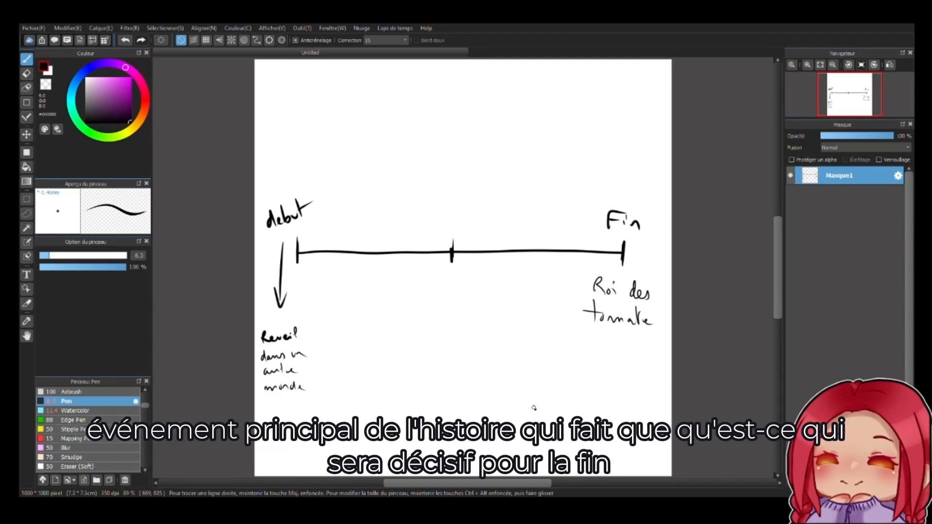
mouse_move(454, 225)
left_mouse_down()
mouse_move(453, 155)
mouse_move(459, 167)
left_mouse_up()
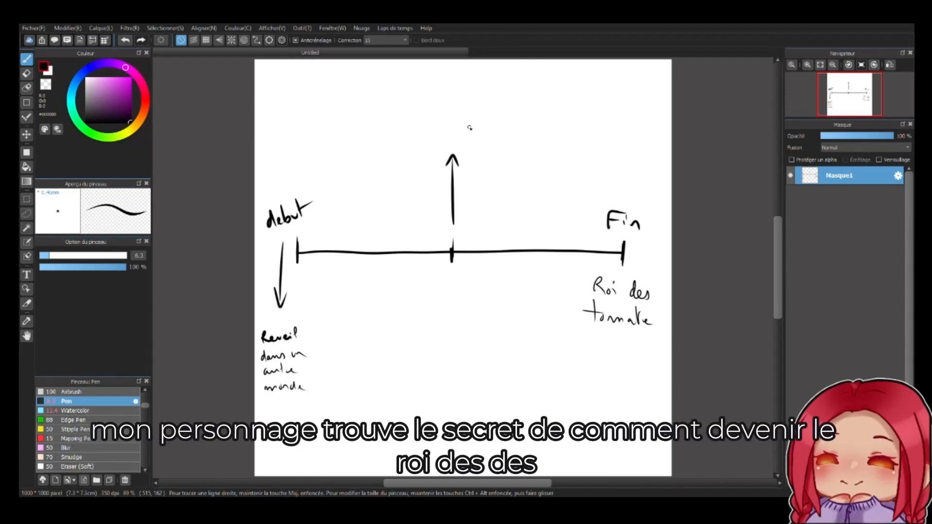
mouse_move(387, 125)
left_mouse_down()
mouse_move(443, 110)
mouse_move(427, 136)
mouse_move(473, 128)
left_mouse_up()
key("ctrl+z")
mouse_move(466, 121)
left_mouse_down()
mouse_move(483, 123)
mouse_move(464, 129)
left_mouse_up()
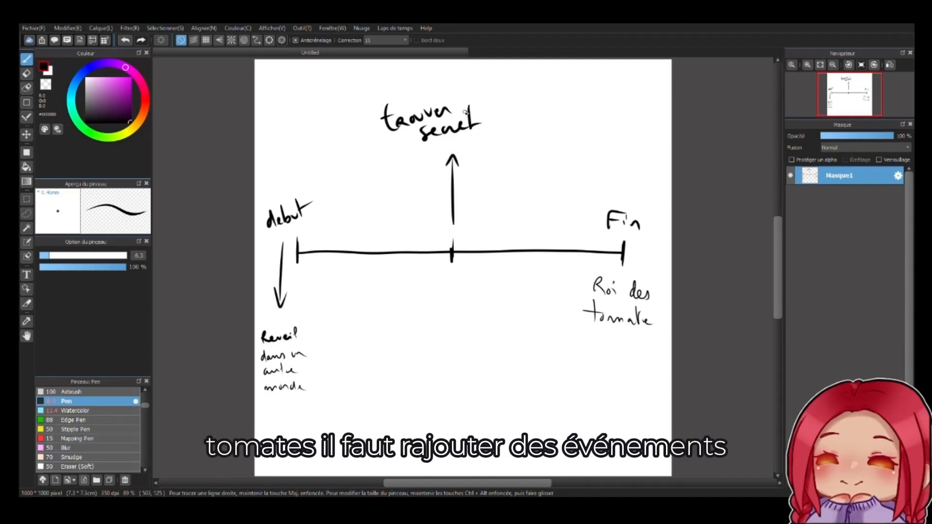
- Add four more ticks to the timeline, two on each side of the middle mark
left_click_drag(345, 242, 345, 267)
left_click_drag(396, 242, 396, 267)
left_click_drag(503, 267, 503, 240)
left_click_drag(573, 239, 571, 266)
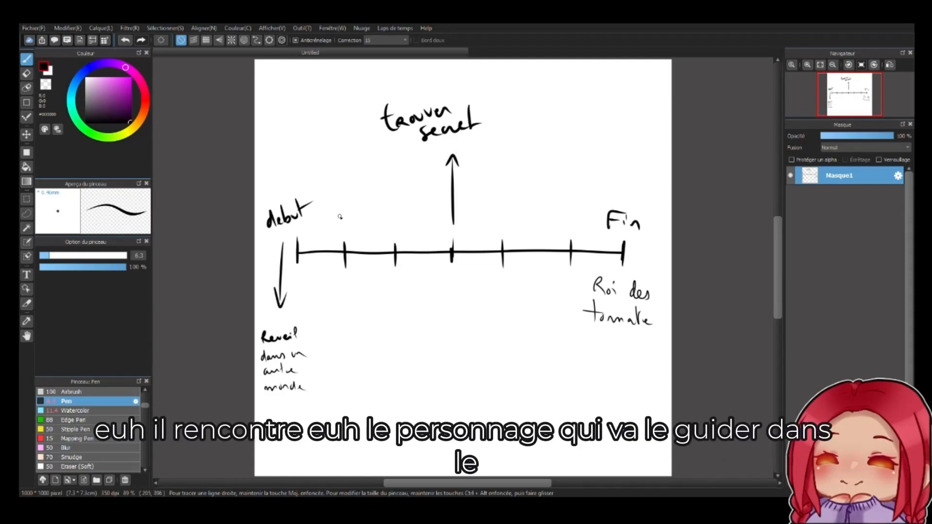
- Draw arrows up from the two ticks before the middle and label them "rencontre" and "pouvoir", using brush size 3.5 for the lettering
mouse_move(342, 219)
left_mouse_down()
mouse_move(320, 179)
mouse_move(332, 184)
left_mouse_up()
left_click(44, 256)
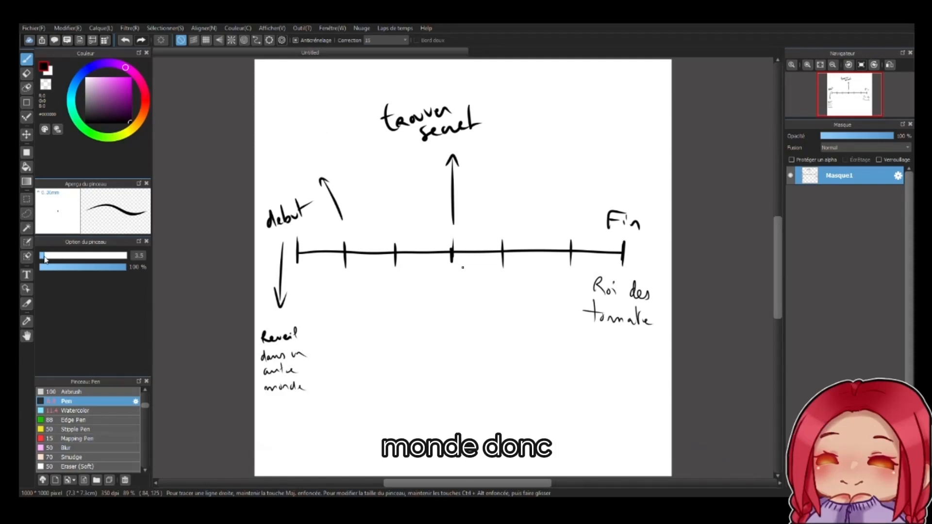
mouse_move(271, 163)
left_mouse_down()
mouse_move(315, 155)
mouse_move(336, 160)
left_mouse_up()
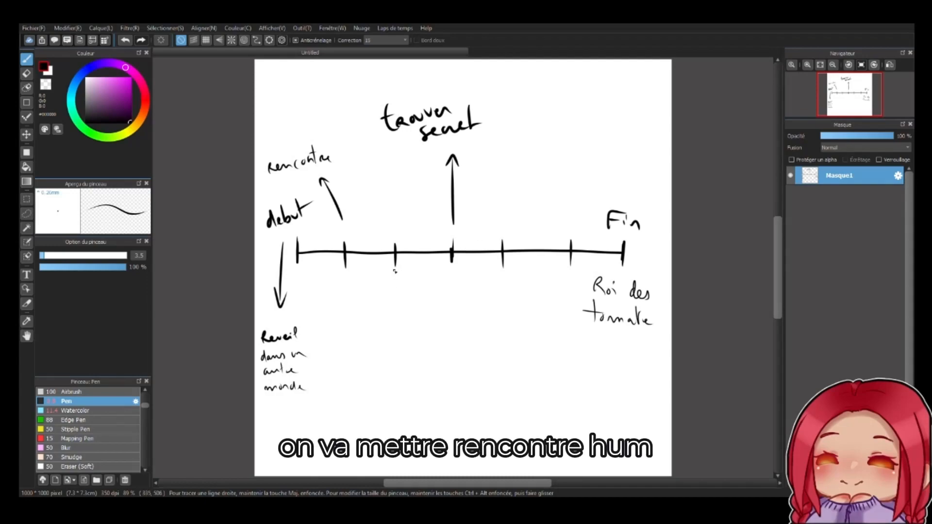
left_click_drag(392, 227, 400, 227)
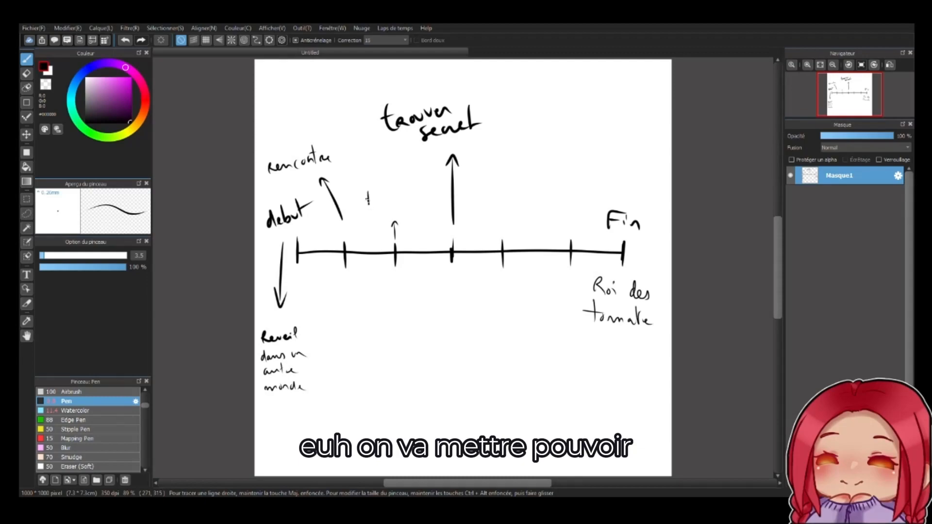
left_click_drag(368, 199, 411, 195)
left_click_drag(414, 194, 411, 200)
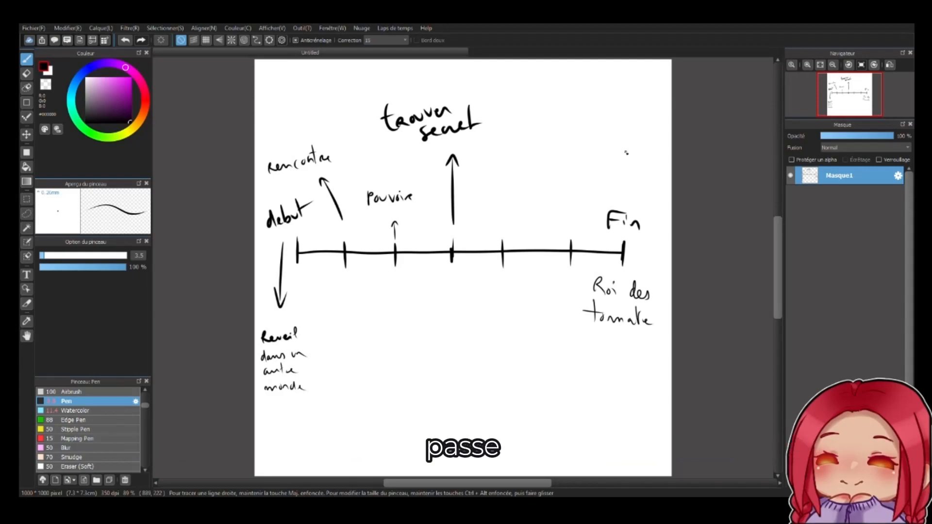
- Draw an upward arrow from the first tick after the middle and handwrite "battre boss" above it
left_click_drag(500, 222, 505, 187)
left_click_drag(500, 195, 508, 194)
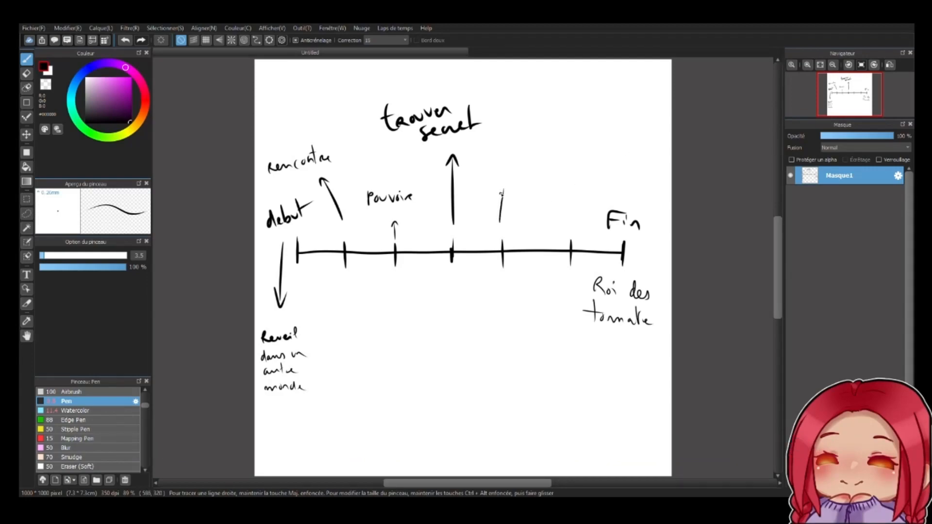
left_click_drag(477, 158, 494, 168)
mouse_move(490, 162)
left_mouse_down()
mouse_move(503, 160)
mouse_move(501, 170)
left_mouse_up()
left_click_drag(499, 162, 514, 163)
left_click_drag(483, 171, 491, 184)
left_click_drag(502, 175, 503, 183)
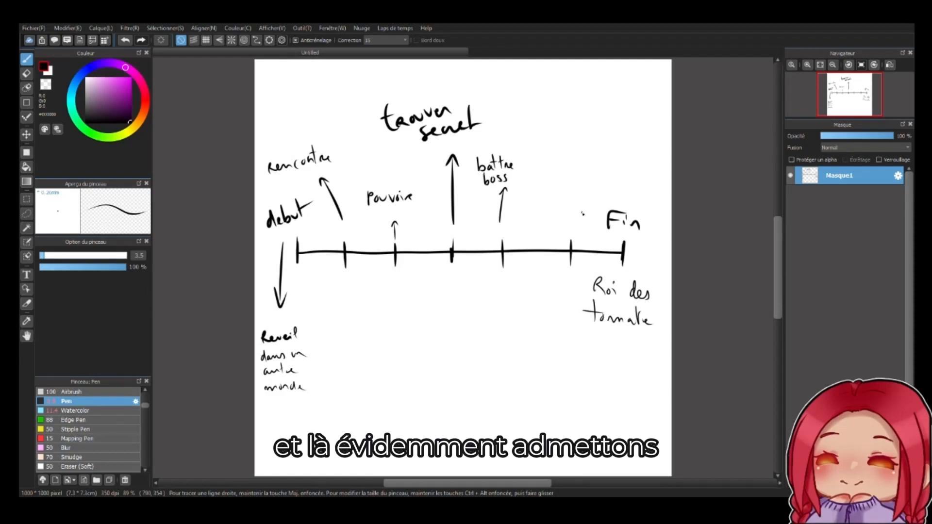
- Draw an arrow from the last inner tick labelled "perte", a curve linking "rencontre" to it, and an arrow down to "Fin"
left_click_drag(571, 223, 582, 177)
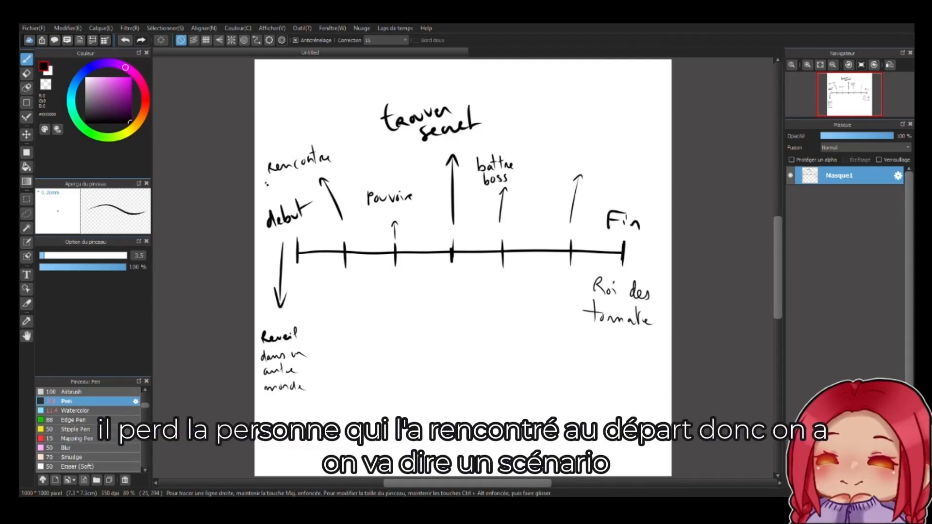
mouse_move(287, 185)
left_mouse_down()
mouse_move(338, 165)
mouse_move(370, 95)
mouse_move(506, 78)
mouse_move(583, 147)
mouse_move(574, 144)
mouse_move(588, 135)
mouse_move(558, 164)
mouse_move(588, 160)
mouse_move(599, 198)
left_mouse_up()
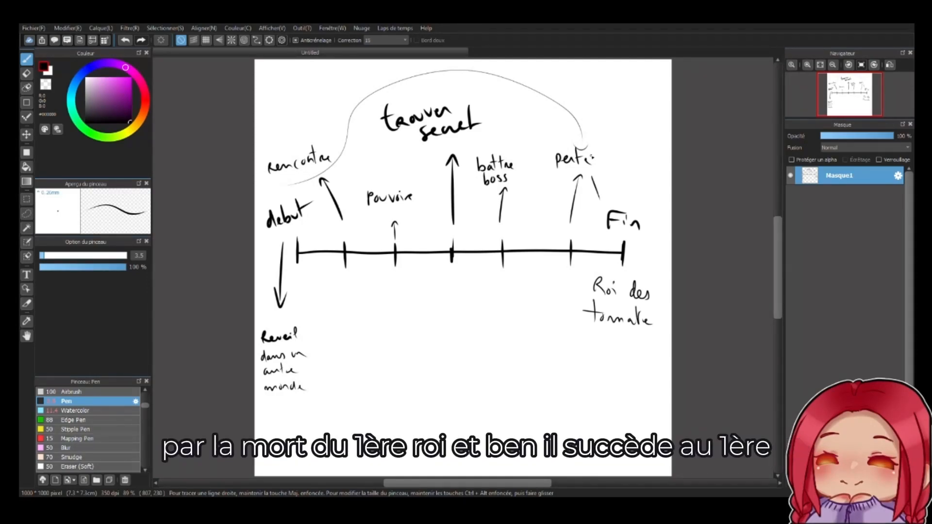
left_click_drag(594, 194, 604, 194)
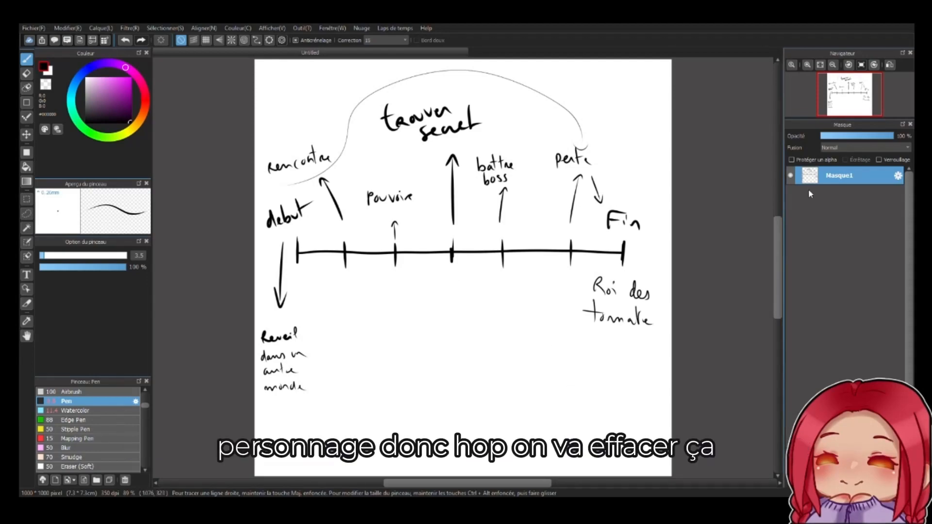
- Add a new layer, then hide and delete the timeline layer Masque1
left_click(793, 480)
left_click(792, 194)
left_click(869, 195)
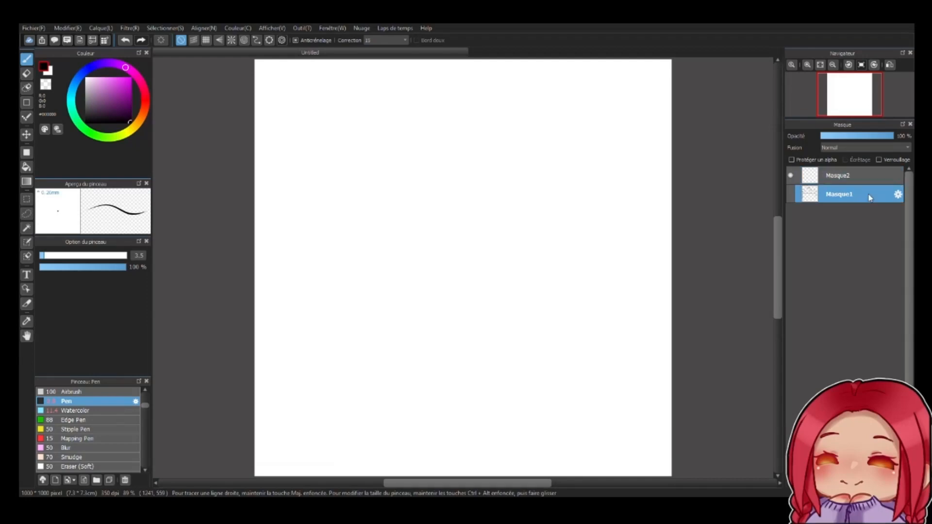
left_click(889, 481)
- With the brush at 8.1 and a bright red colour, draw a simple girl figure with a round head, triangular dress and legs
left_click_drag(48, 256, 53, 256)
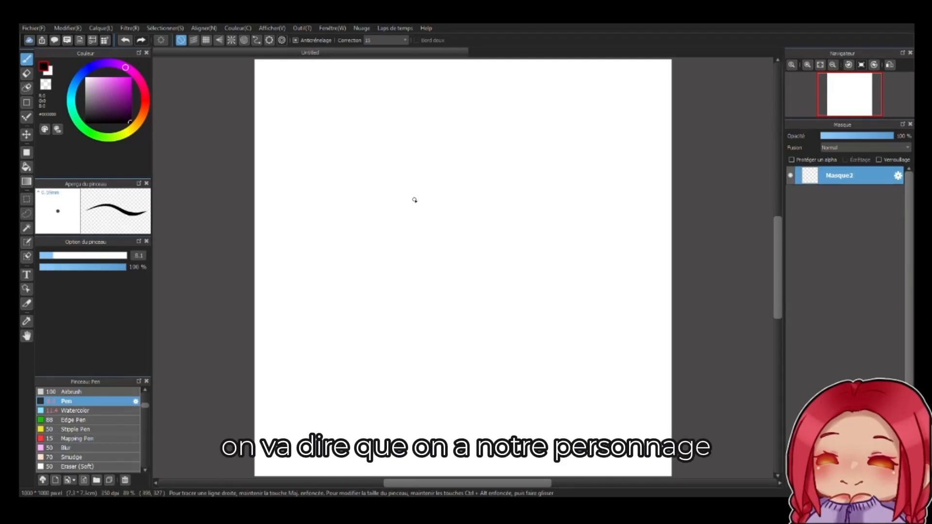
mouse_move(326, 187)
left_mouse_down()
mouse_move(339, 204)
mouse_move(305, 208)
mouse_move(314, 221)
mouse_move(296, 254)
mouse_move(334, 253)
mouse_move(323, 217)
left_mouse_up()
key("ctrl+z")
left_click(146, 96)
left_click(130, 78)
mouse_move(308, 257)
left_mouse_down()
mouse_move(307, 266)
mouse_move(319, 267)
left_mouse_up()
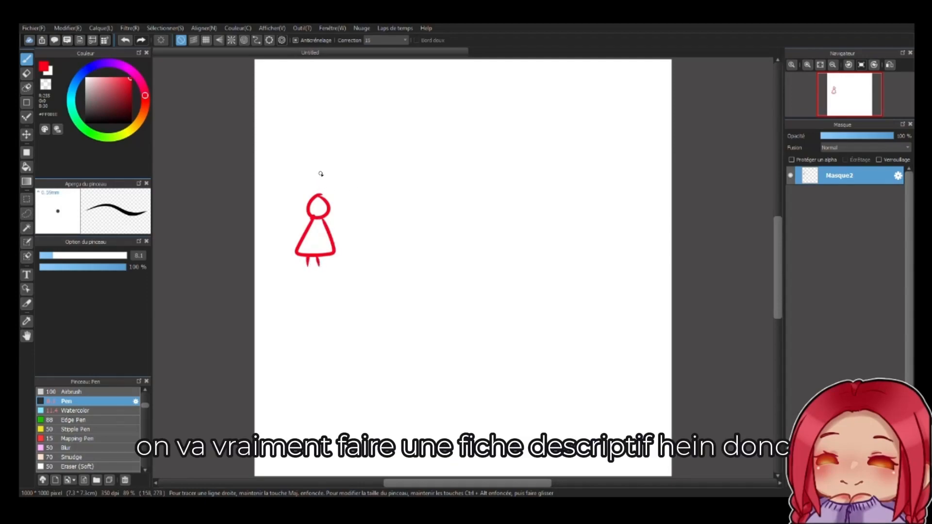
- Draw a bent red arrow from above the girl's head to a heart with a cross beneath it
mouse_move(318, 186)
left_mouse_down()
mouse_move(329, 150)
mouse_move(348, 144)
mouse_move(343, 173)
mouse_move(354, 172)
mouse_move(343, 174)
mouse_move(352, 173)
left_mouse_up()
key("ctrl+z")
key("ctrl+z")
key("ctrl+z")
key("ctrl+z")
- Add columns of dots beside the heart and cross, and a horizontal line beneath them followed by a small arrow and dash
left_click(362, 144)
left_click(362, 138)
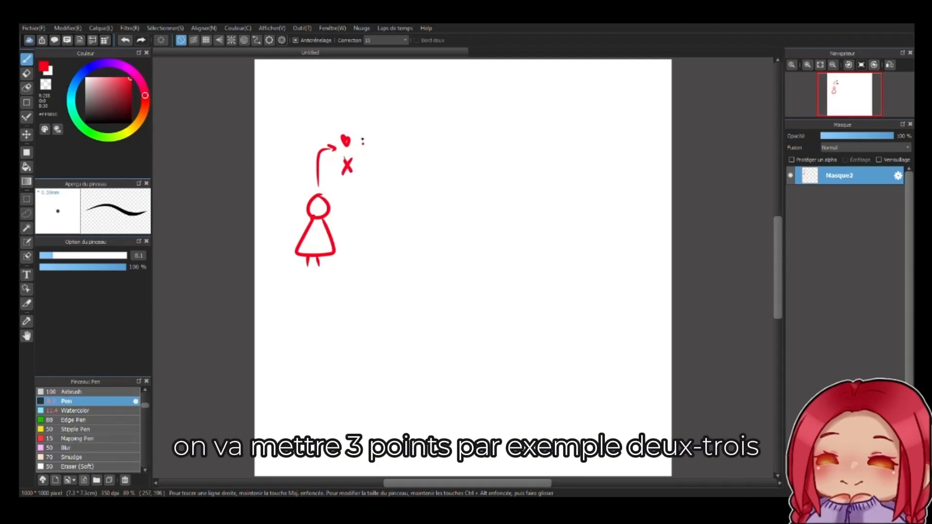
left_click_drag(362, 127, 362, 131)
left_click(364, 166)
left_click(363, 171)
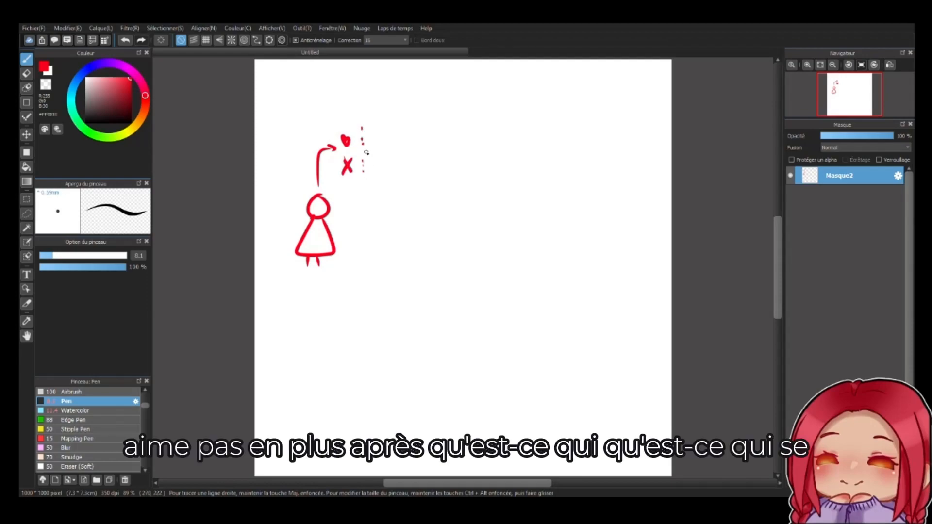
left_click_drag(346, 191, 429, 190)
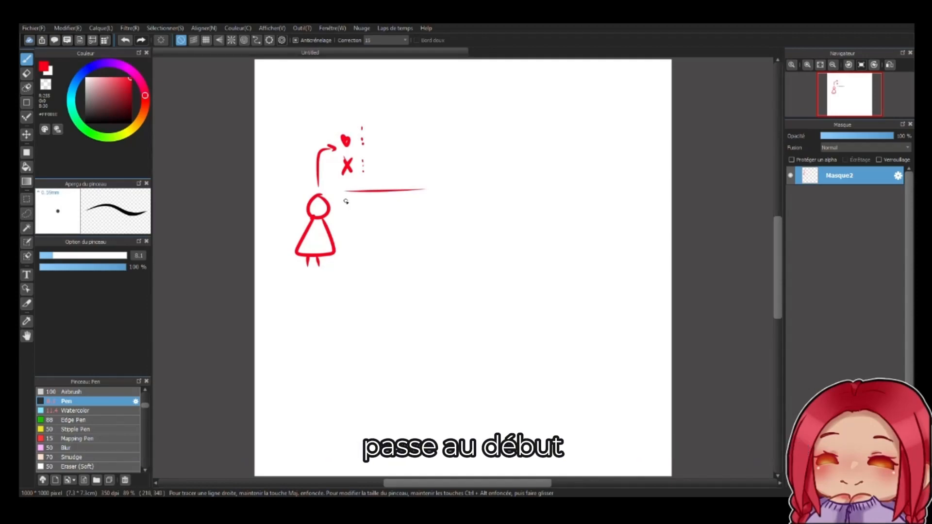
mouse_move(346, 198)
left_mouse_down()
mouse_move(351, 209)
mouse_move(382, 202)
left_mouse_up()
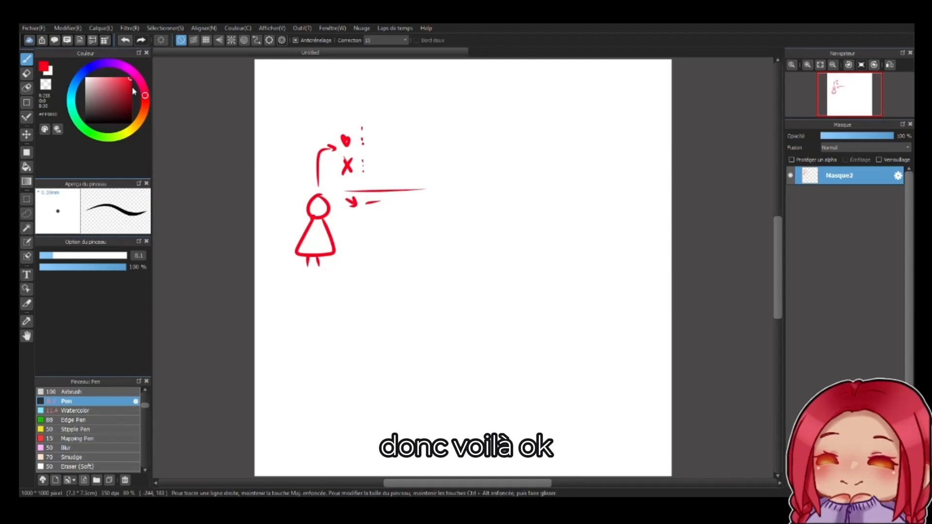
- Switch to blue-violet and draw a boy figure with arms, legs and a crown beside the girl
left_click(104, 64)
mouse_move(488, 169)
left_mouse_down()
mouse_move(492, 188)
mouse_move(495, 176)
mouse_move(485, 240)
left_mouse_up()
left_click_drag(491, 225, 491, 240)
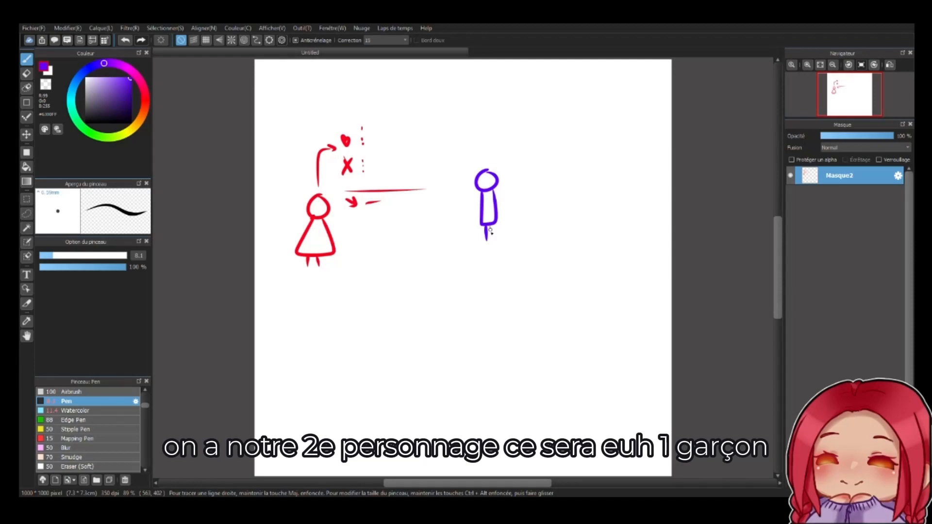
left_click_drag(481, 192, 475, 208)
left_click_drag(497, 192, 505, 204)
mouse_move(476, 163)
left_mouse_down()
mouse_move(491, 164)
mouse_move(483, 155)
mouse_move(492, 152)
mouse_move(491, 163)
left_mouse_up()
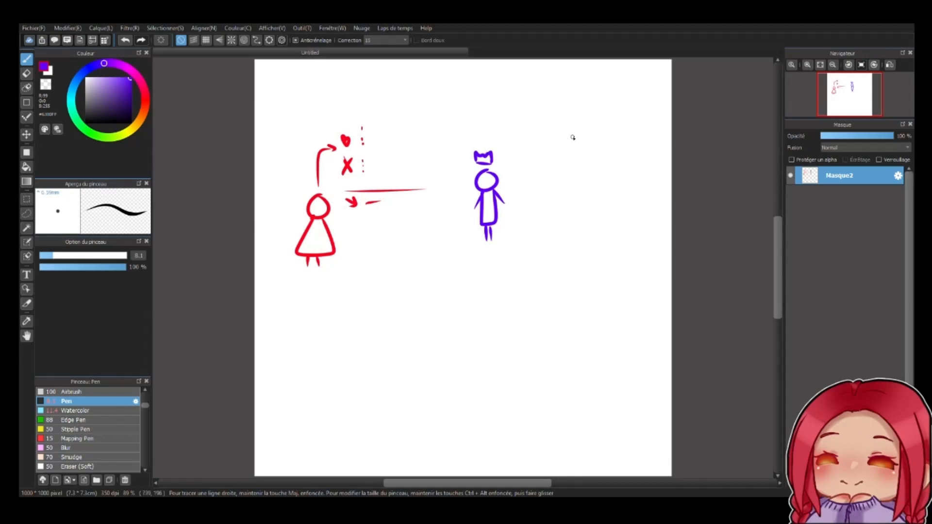
- Add a dash, heart, cross and underline beside the boy, and a curved double-headed relationship arrow with a small downward arrow
mouse_move(508, 180)
left_mouse_down()
mouse_move(527, 158)
mouse_move(528, 187)
left_mouse_up()
mouse_move(528, 174)
left_mouse_down()
mouse_move(523, 181)
mouse_move(547, 192)
left_mouse_up()
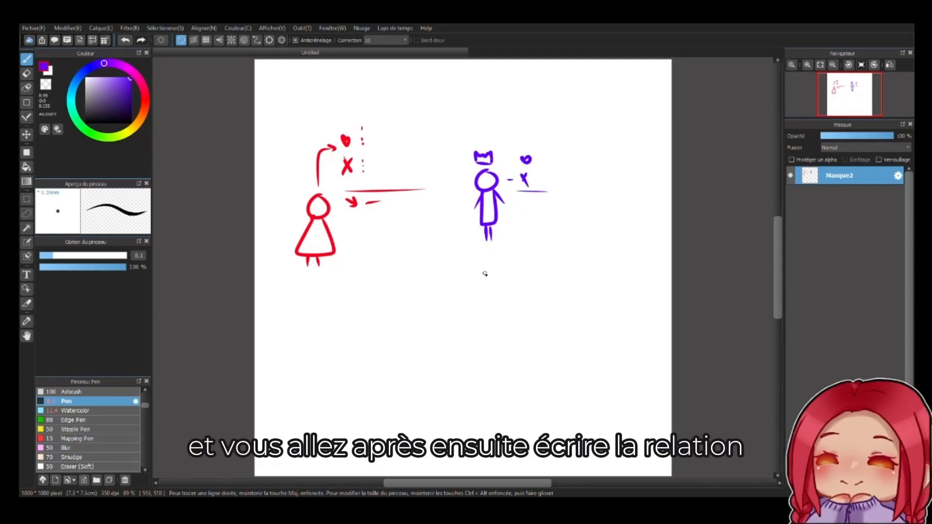
mouse_move(485, 273)
left_mouse_down()
mouse_move(362, 290)
mouse_move(379, 313)
mouse_move(491, 284)
left_mouse_up()
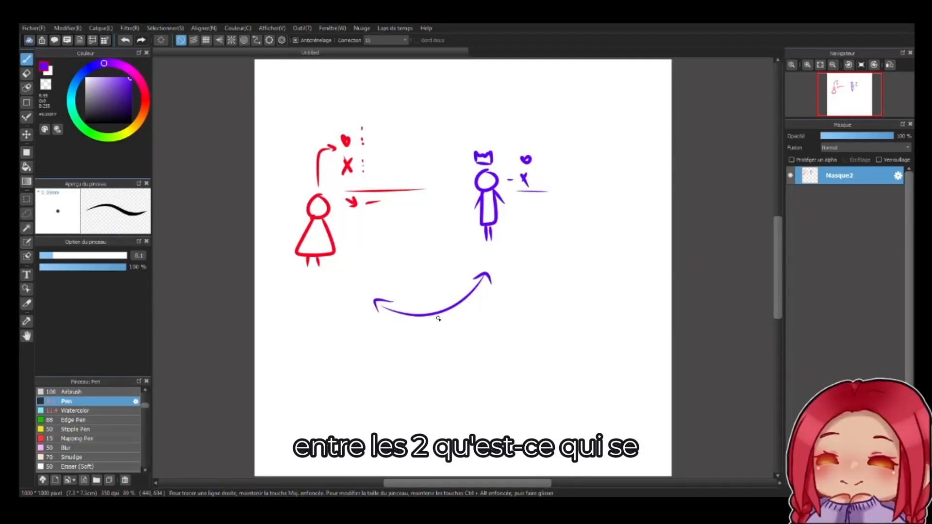
mouse_move(439, 320)
left_mouse_down()
mouse_move(443, 340)
mouse_move(452, 335)
left_mouse_up()
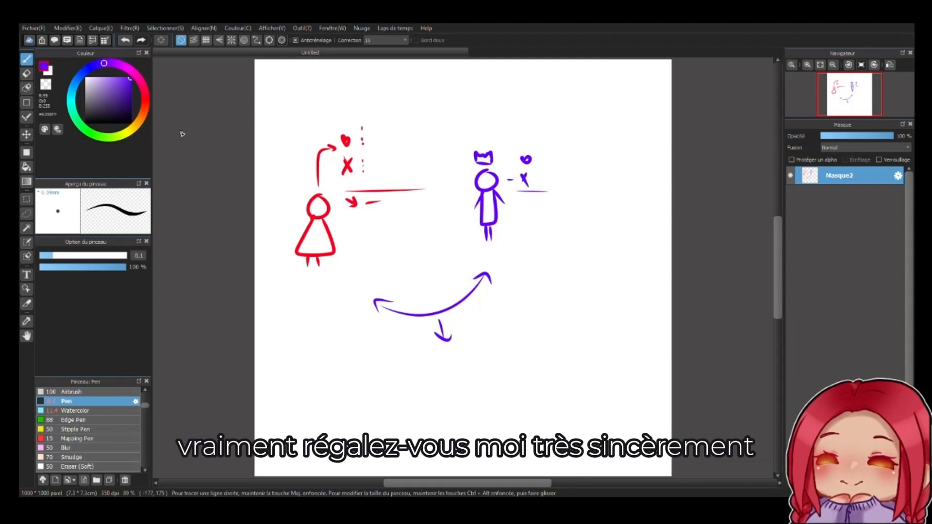
- Erase both character sketches and their annotations, and return to the brush
key("e")
mouse_move(272, 248)
left_mouse_down()
mouse_move(322, 225)
mouse_move(296, 298)
mouse_move(435, 133)
mouse_move(490, 142)
mouse_move(390, 409)
mouse_move(233, 156)
left_mouse_up()
left_click(27, 61)
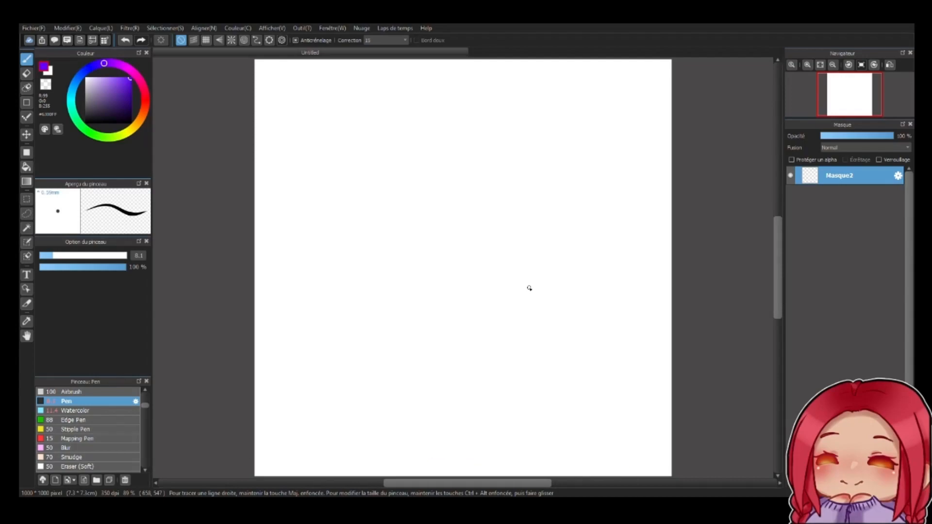
- Switch to dark violet, draw a large circle in the middle of the canvas and handwrite "TOMALAND" inside it
left_click(112, 107)
mouse_move(488, 176)
left_mouse_down()
mouse_move(489, 328)
mouse_move(487, 171)
left_mouse_up()
mouse_move(394, 232)
left_mouse_down()
mouse_move(394, 253)
mouse_move(403, 231)
mouse_move(410, 234)
left_mouse_up()
mouse_move(420, 250)
left_mouse_down()
mouse_move(431, 238)
mouse_move(462, 251)
mouse_move(467, 240)
mouse_move(491, 257)
left_mouse_up()
left_click_drag(495, 247, 506, 253)
mouse_move(507, 253)
left_mouse_down()
mouse_move(508, 235)
mouse_move(513, 254)
left_mouse_up()
left_click_drag(513, 237, 513, 253)
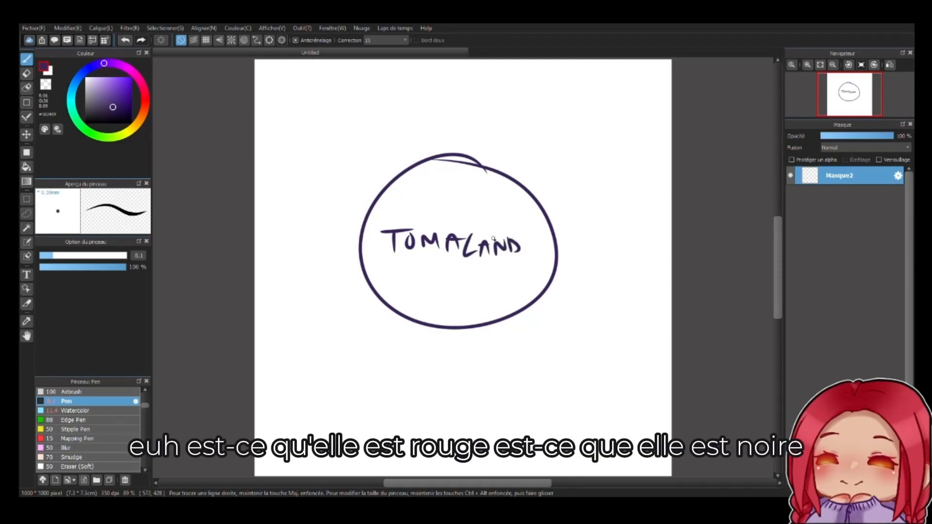
- Try hatching the whole circle with dark red diagonal lines
left_click(145, 102)
mouse_move(354, 252)
left_mouse_down()
mouse_move(444, 158)
mouse_move(370, 283)
left_mouse_up()
left_click_drag(513, 181, 403, 301)
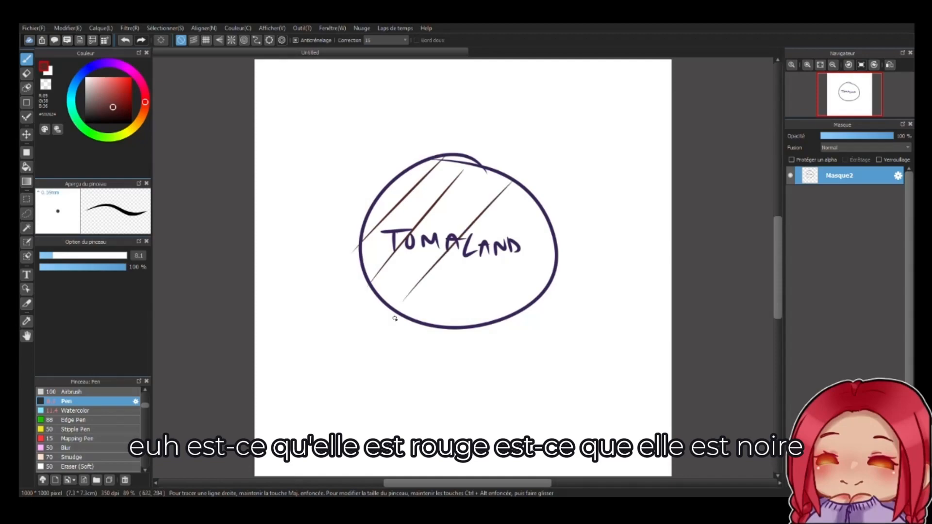
left_click_drag(552, 216, 461, 309)
left_click_drag(559, 243, 498, 300)
left_click(140, 80)
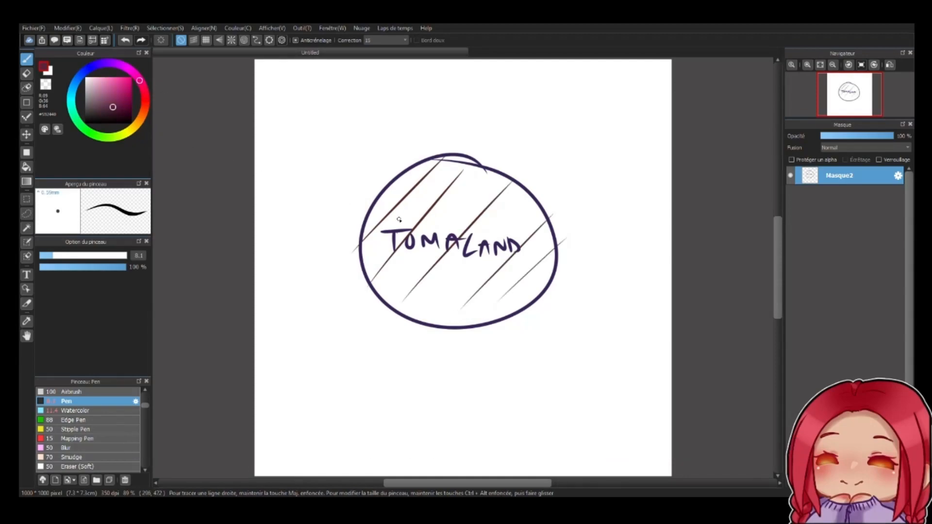
mouse_move(449, 156)
left_mouse_down()
mouse_move(409, 206)
mouse_move(389, 209)
left_mouse_up()
left_click_drag(418, 169, 380, 201)
- Pick a bright pink brush colour and undo all the dark red hatching in the circle
left_click(115, 89)
left_click(122, 78)
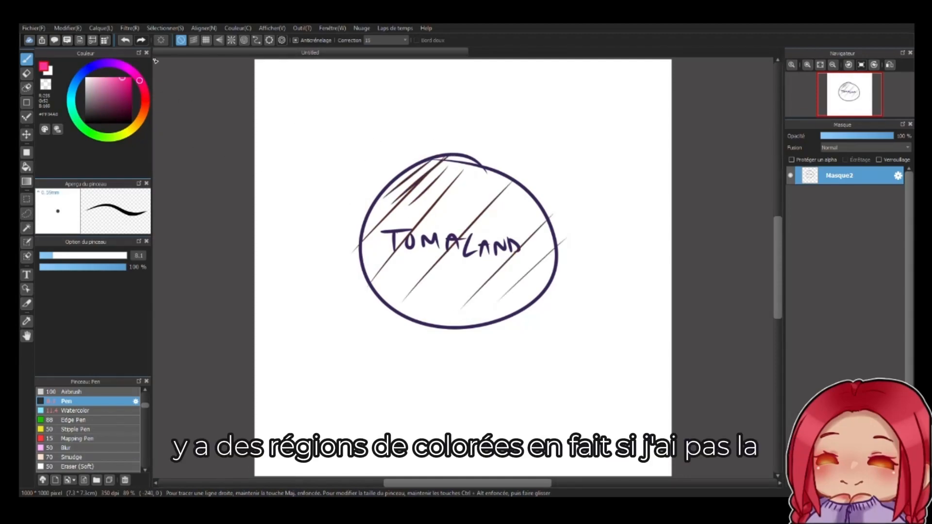
key("ctrl+z")
key("ctrl+z")
key("ctrl+z")
key("ctrl+z")
key("ctrl+z")
key("ctrl+z")
key("ctrl+z")
key("ctrl+z")
key("ctrl+z")
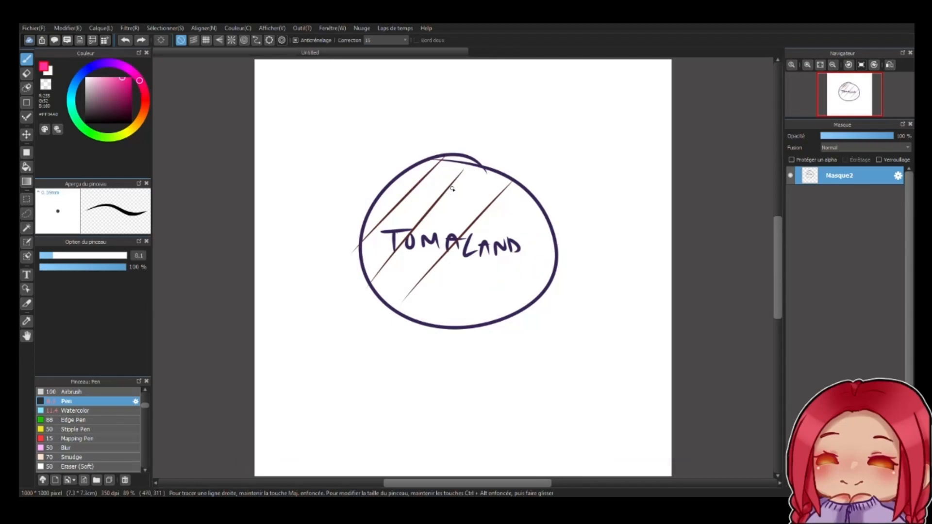
- Hatch regions of pink, violet and red in the circle's upper-left part, above the "TOMALAND" lettering
left_click_drag(469, 167, 420, 204)
mouse_move(455, 165)
left_mouse_down()
mouse_move(410, 199)
mouse_move(401, 190)
left_mouse_up()
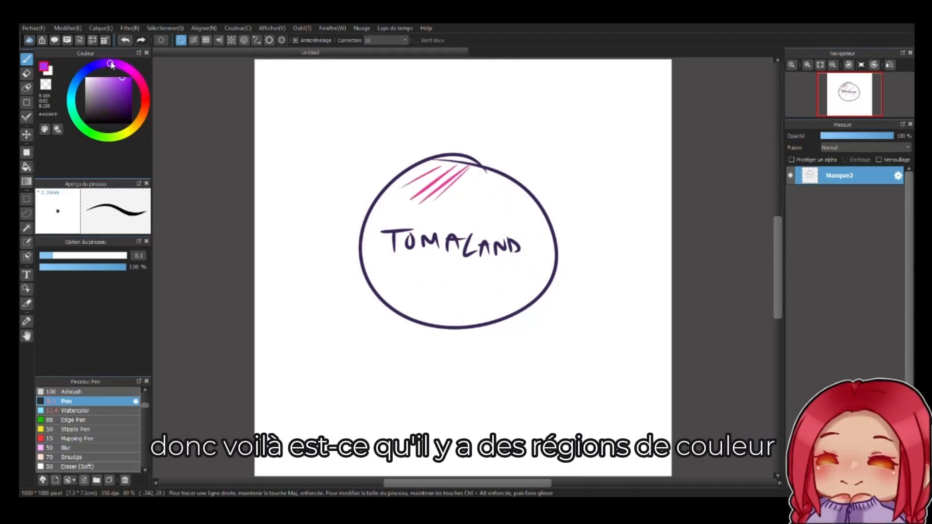
left_click(109, 63)
left_click_drag(477, 177, 421, 222)
left_click_drag(453, 191, 396, 225)
left_click_drag(426, 193, 367, 217)
left_click(144, 91)
left_click_drag(413, 202, 374, 233)
left_click_drag(391, 187, 365, 199)
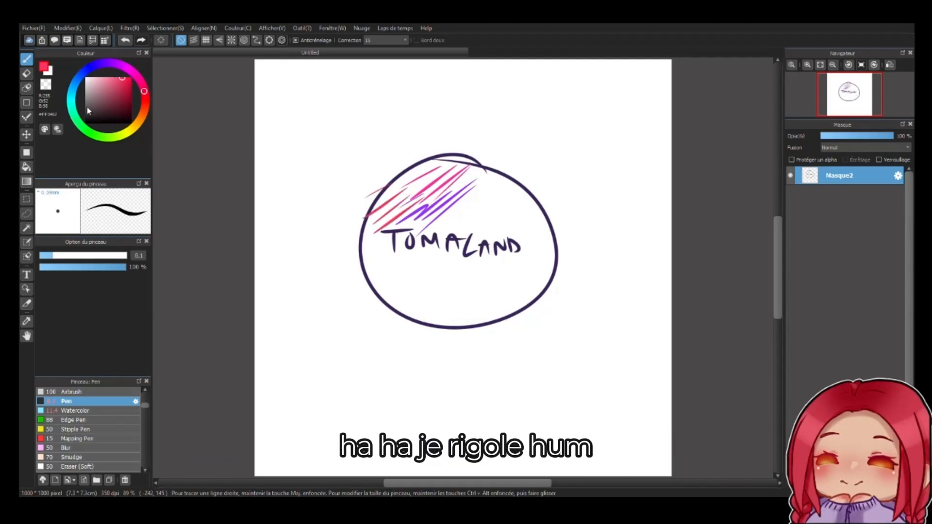
- Hatch turquoise and blue regions in the circle's lower-left part, below the lettering
left_click(112, 142)
left_click_drag(369, 271, 394, 246)
left_click_drag(379, 286, 418, 250)
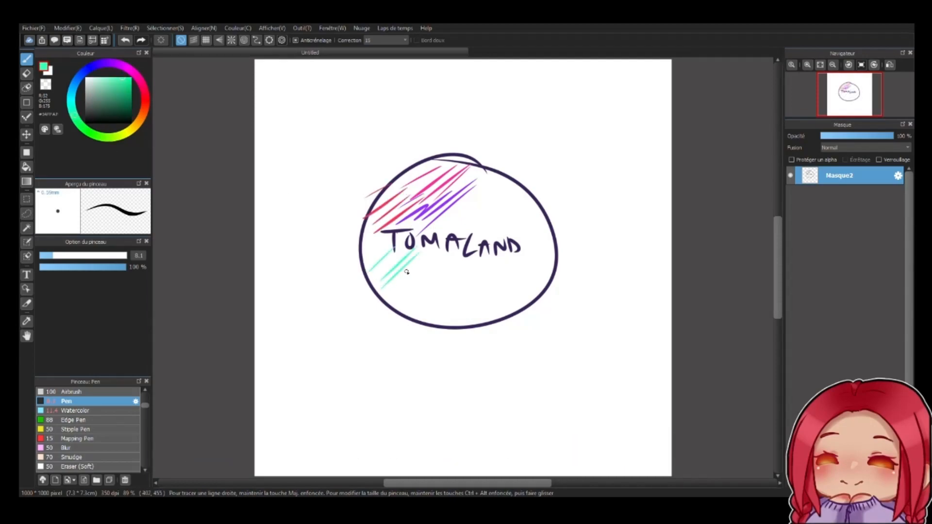
left_click_drag(386, 307, 432, 258)
left_click(85, 72)
mouse_move(392, 305)
left_mouse_down()
mouse_move(442, 257)
mouse_move(456, 264)
left_mouse_up()
left_click_drag(425, 315, 475, 266)
- Hatch yellow and orange regions in the circle's upper-right part
left_click(131, 129)
left_click_drag(436, 223, 488, 178)
mouse_move(457, 224)
left_mouse_down()
mouse_move(500, 189)
mouse_move(515, 198)
left_mouse_up()
left_click(142, 114)
left_click_drag(480, 239, 530, 207)
left_click_drag(495, 243, 550, 215)
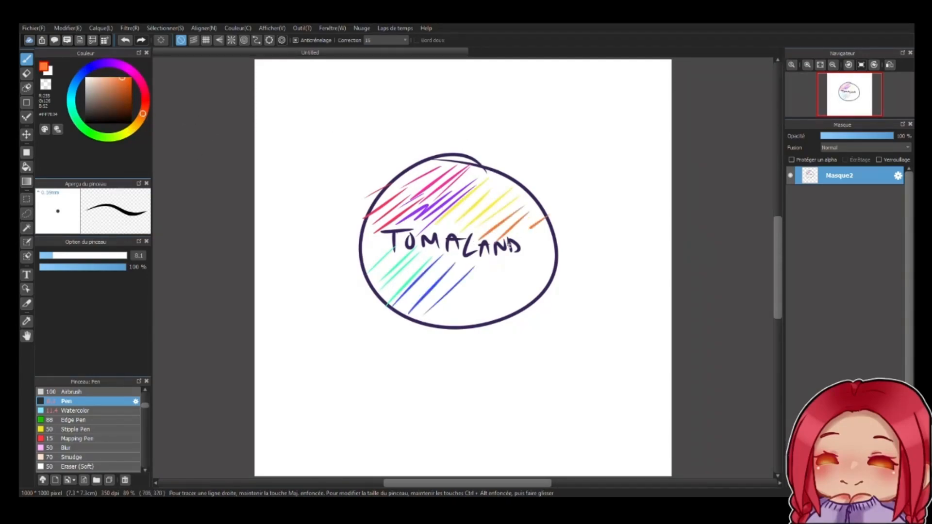
left_click_drag(508, 262, 554, 230)
- Hatch the circle's remaining lower-right part in bright purple
left_click(115, 64)
mouse_move(437, 315)
left_mouse_down()
mouse_move(493, 265)
mouse_move(524, 258)
left_mouse_up()
left_click_drag(499, 314, 555, 269)
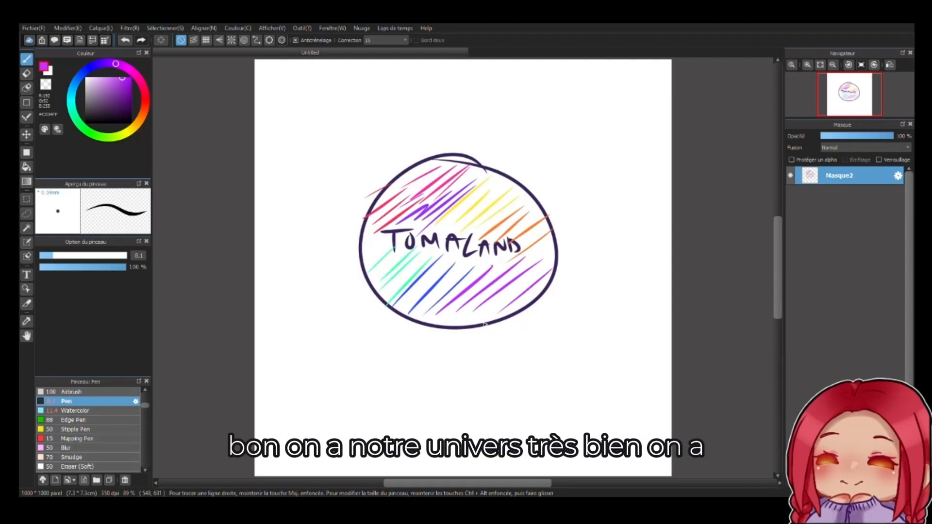
- Draw short purple rays radiating outward all around the circle
left_click_drag(367, 159, 383, 183)
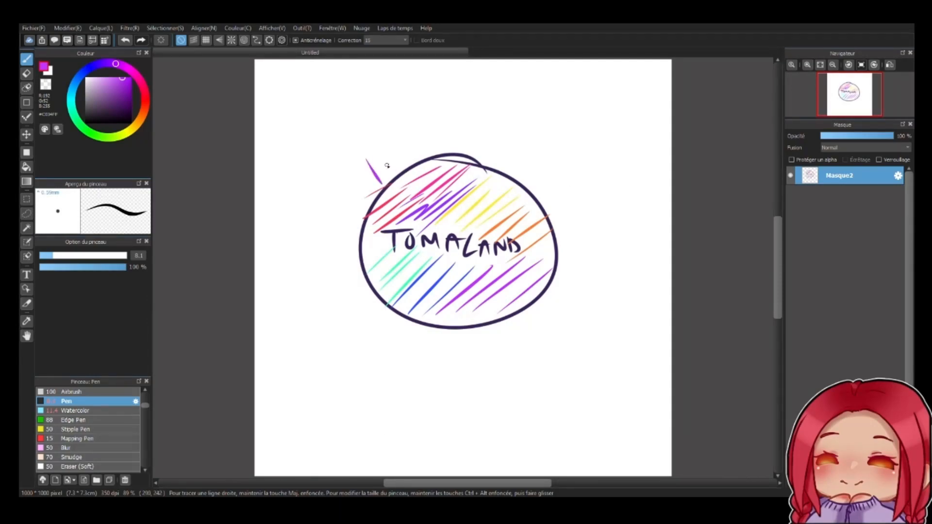
left_click_drag(443, 128, 442, 160)
left_click_drag(505, 124, 488, 161)
left_click_drag(537, 187, 562, 164)
left_click_drag(565, 257, 591, 272)
left_click_drag(526, 322, 538, 348)
left_click_drag(446, 329, 428, 356)
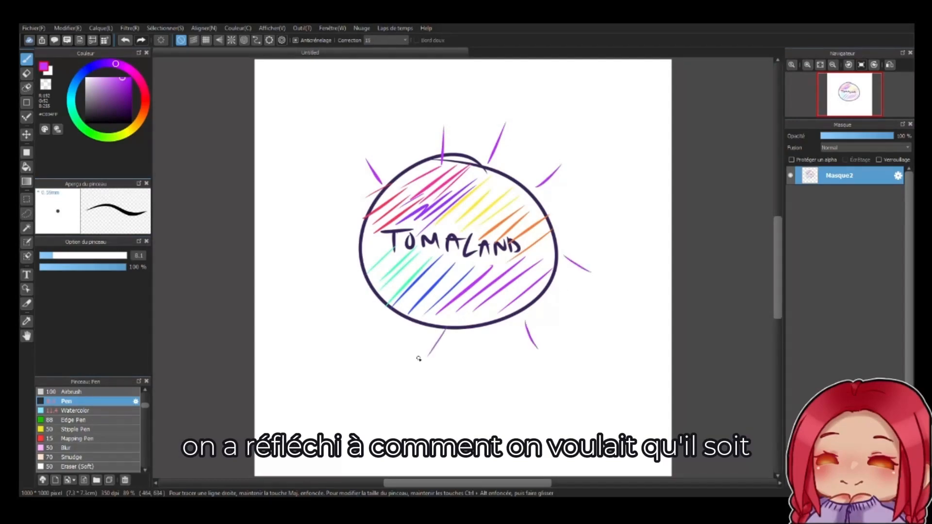
left_click_drag(376, 292, 335, 307)
left_click_drag(346, 250, 317, 247)
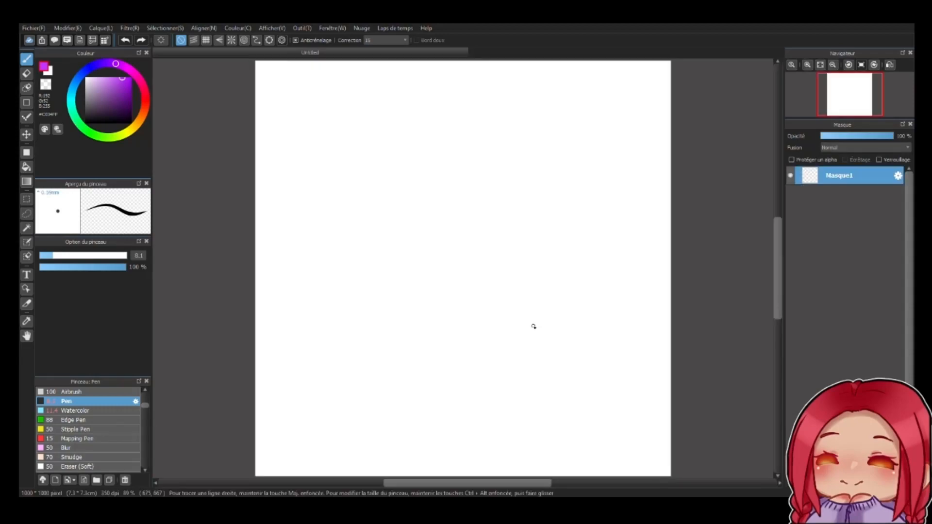
- With a black brush at 4.8, draw the two page outlines of an open notebook with extra page lines along the bottom
left_click(47, 256)
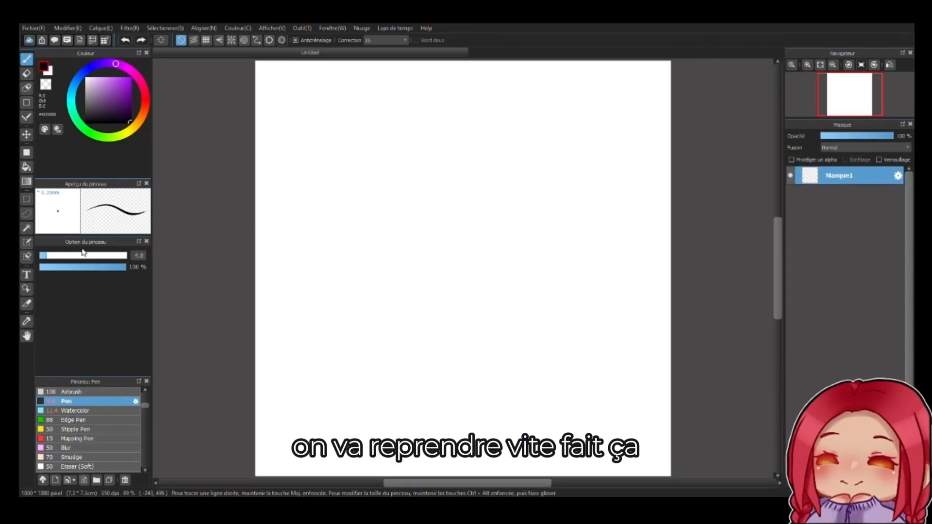
mouse_move(440, 213)
left_mouse_down()
mouse_move(377, 199)
mouse_move(325, 347)
mouse_move(458, 361)
left_mouse_up()
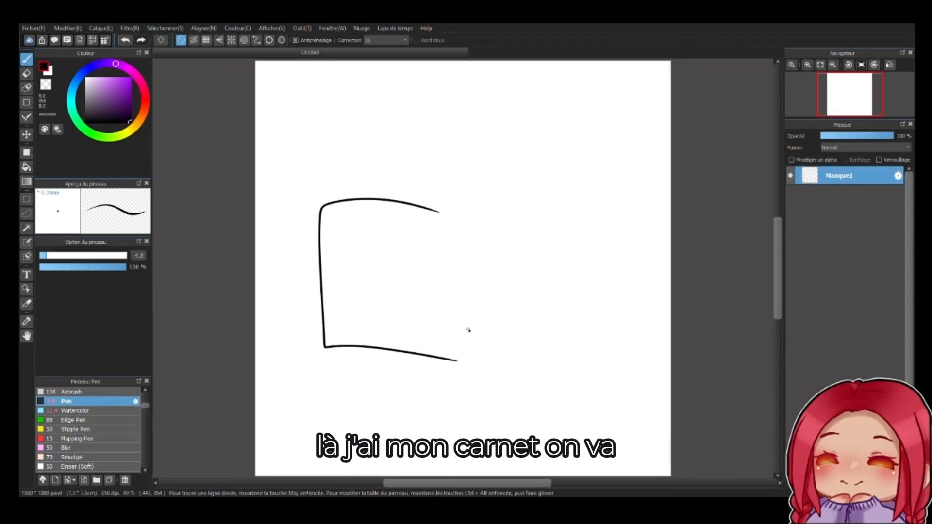
mouse_move(471, 215)
left_mouse_down()
mouse_move(526, 194)
mouse_move(577, 323)
mouse_move(489, 371)
mouse_move(325, 363)
left_mouse_up()
left_click_drag(421, 362, 308, 358)
left_click_drag(423, 368, 572, 391)
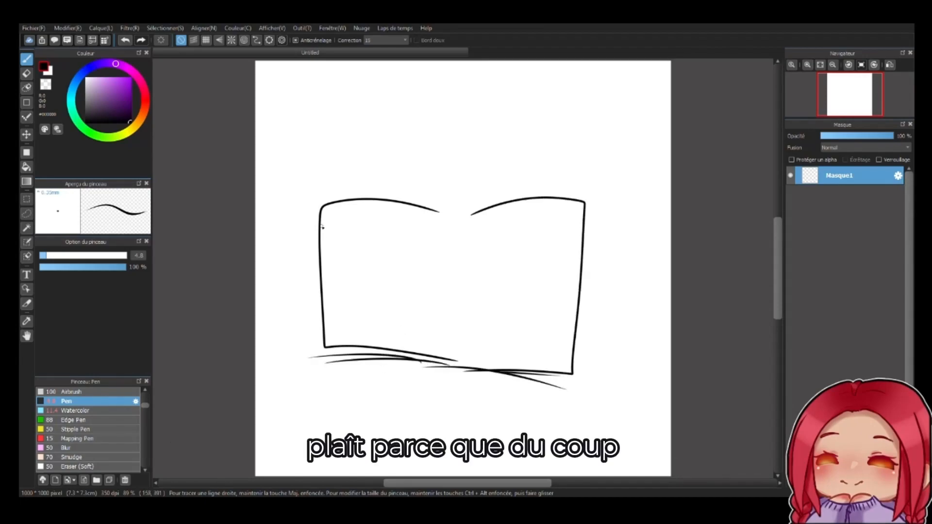
- Add the cover edges on both sides of the notebook and a vertical centre line between the pages
left_click_drag(319, 224, 323, 356)
mouse_move(587, 223)
left_mouse_down()
mouse_move(598, 315)
mouse_move(563, 389)
left_mouse_up()
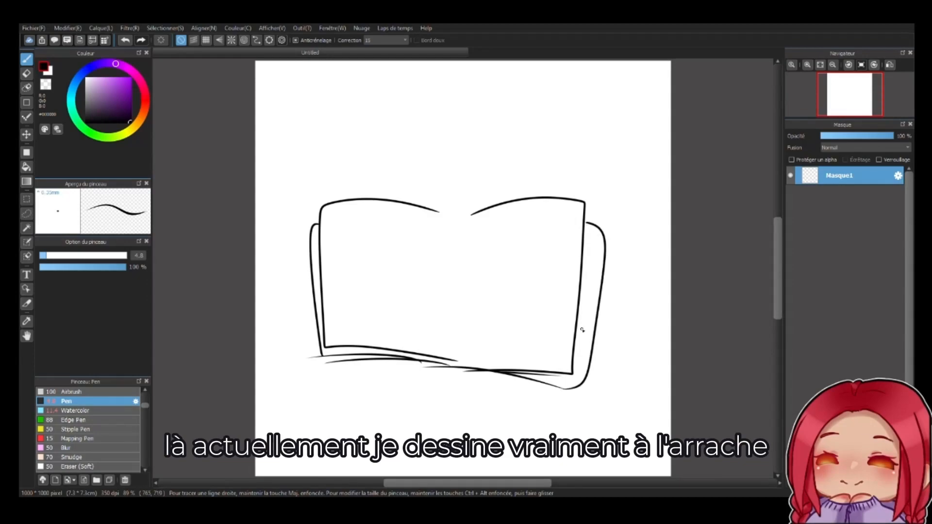
left_click_drag(454, 219, 454, 362)
- Split the notebook's left page with a vertical line, close its inner edge and hatch the gap beside the centre line
scroll(410, 347, "up", 3)
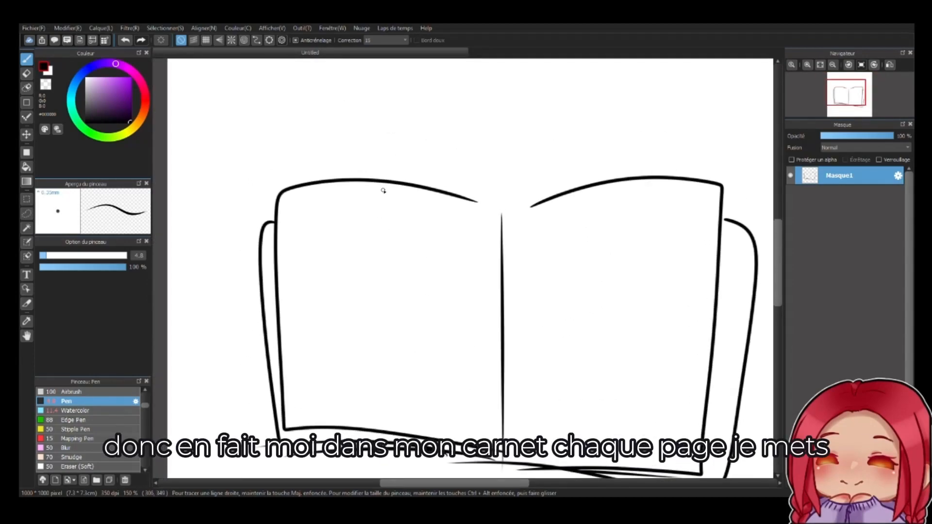
left_click_drag(386, 187, 387, 439)
mouse_move(476, 209)
left_mouse_down()
mouse_move(477, 415)
mouse_move(501, 407)
left_mouse_up()
mouse_move(482, 425)
left_mouse_down()
mouse_move(500, 375)
mouse_move(500, 279)
left_mouse_up()
left_click_drag(479, 294, 500, 232)
- Draw a column of short curved binding strokes across the notebook's centre line
mouse_move(483, 235)
left_mouse_down()
mouse_move(501, 208)
mouse_move(517, 223)
mouse_move(515, 237)
left_mouse_up()
mouse_move(496, 256)
left_mouse_down()
mouse_move(507, 250)
mouse_move(521, 262)
left_mouse_up()
left_click_drag(493, 282, 516, 284)
mouse_move(492, 311)
left_mouse_down()
mouse_move(523, 315)
mouse_move(525, 393)
left_mouse_up()
left_click_drag(494, 415, 519, 416)
left_click_drag(490, 432, 526, 432)
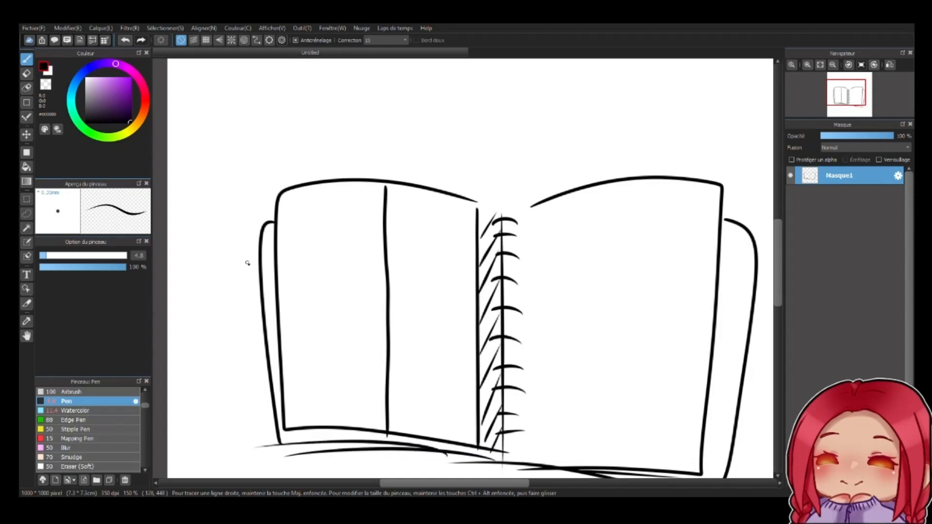
- With the brush size at 3, sketch comic panels with scribbled figures and speech bubbles down the first strip of the notebook's left page
left_click(44, 256)
mouse_move(287, 207)
left_mouse_down()
mouse_move(320, 210)
mouse_move(319, 202)
mouse_move(356, 237)
mouse_move(287, 210)
mouse_move(341, 232)
mouse_move(353, 265)
mouse_move(316, 281)
mouse_move(368, 321)
mouse_move(372, 289)
left_mouse_up()
key("ctrl+z")
key("ctrl+z")
mouse_move(306, 287)
left_mouse_down()
mouse_move(281, 287)
mouse_move(312, 280)
mouse_move(351, 294)
mouse_move(351, 312)
mouse_move(358, 294)
mouse_move(302, 308)
mouse_move(286, 340)
mouse_move(379, 336)
mouse_move(319, 342)
left_mouse_up()
left_click_drag(331, 345, 347, 345)
left_click_drag(329, 257, 333, 258)
left_click_drag(340, 258, 346, 258)
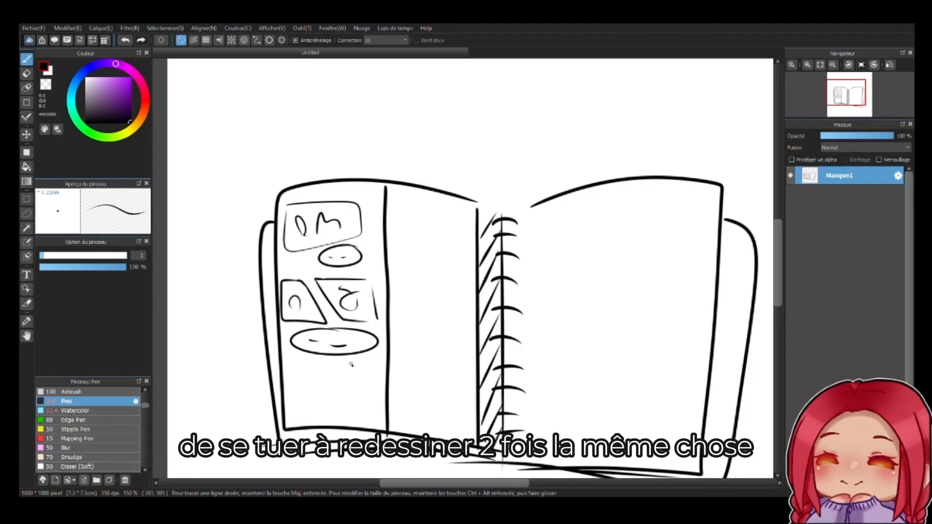
mouse_move(357, 370)
left_mouse_down()
mouse_move(300, 372)
mouse_move(295, 412)
mouse_move(371, 415)
mouse_move(368, 367)
left_mouse_up()
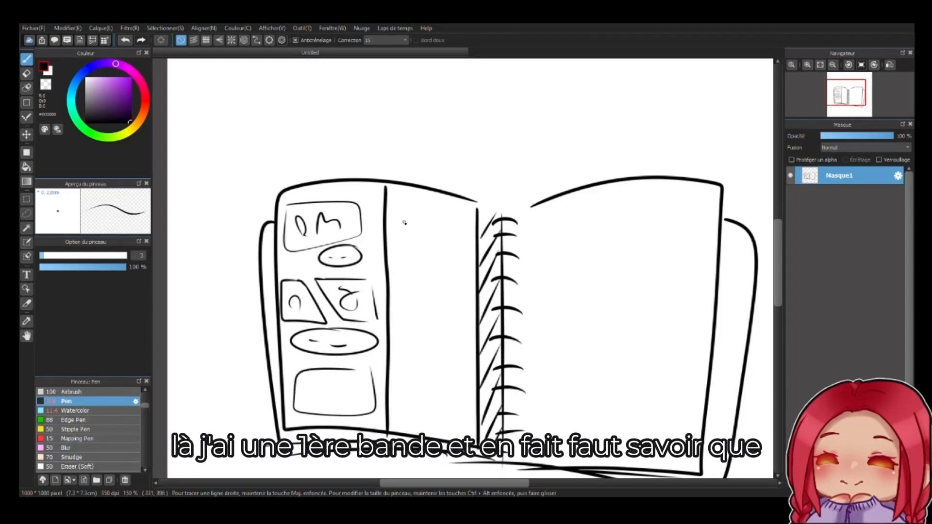
- Draw a narrow vertical strip with downward arrows above the notebook and scribble figures inside the first strip's lowest panel
mouse_move(423, 84)
left_mouse_down()
mouse_move(418, 174)
mouse_move(443, 179)
mouse_move(442, 79)
mouse_move(422, 82)
mouse_move(444, 70)
mouse_move(442, 61)
mouse_move(430, 76)
mouse_move(454, 78)
mouse_move(435, 116)
mouse_move(441, 92)
left_mouse_up()
left_click(408, 76)
left_click(429, 76)
mouse_move(431, 125)
left_mouse_down()
mouse_move(431, 165)
mouse_move(434, 157)
left_mouse_up()
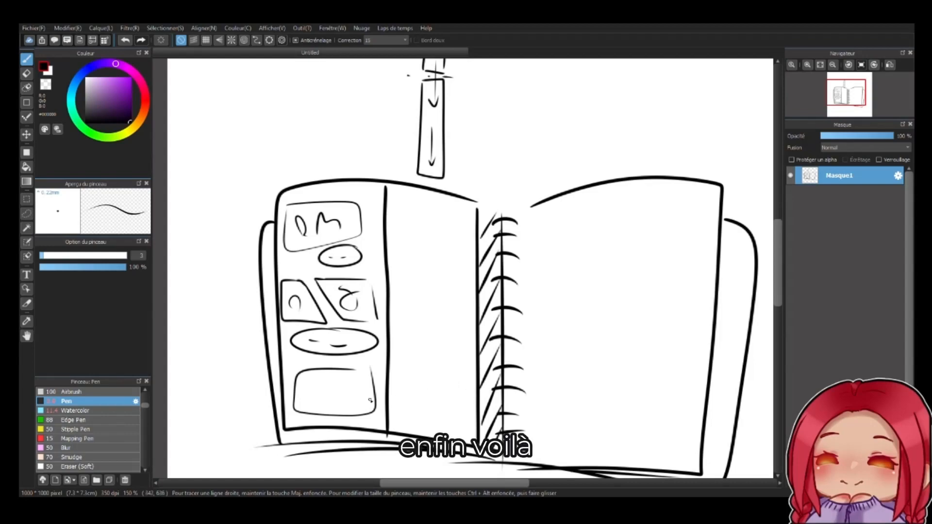
mouse_move(304, 409)
left_mouse_down()
mouse_move(333, 387)
mouse_move(354, 409)
left_mouse_up()
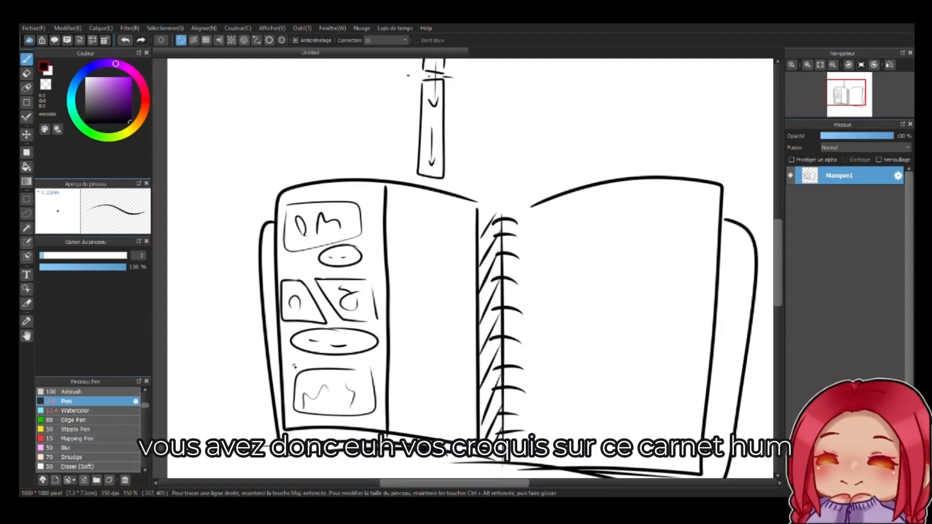
- At the top of the second strip, draw a framed tomato character with a face and a speech bubble reading "ouai!"
mouse_move(409, 226)
left_mouse_down()
mouse_move(420, 207)
mouse_move(409, 228)
mouse_move(438, 223)
mouse_move(429, 253)
mouse_move(444, 246)
mouse_move(401, 237)
left_mouse_up()
left_click(431, 224)
mouse_move(437, 223)
left_mouse_down()
mouse_move(406, 199)
mouse_move(471, 256)
mouse_move(419, 196)
mouse_move(405, 195)
left_mouse_up()
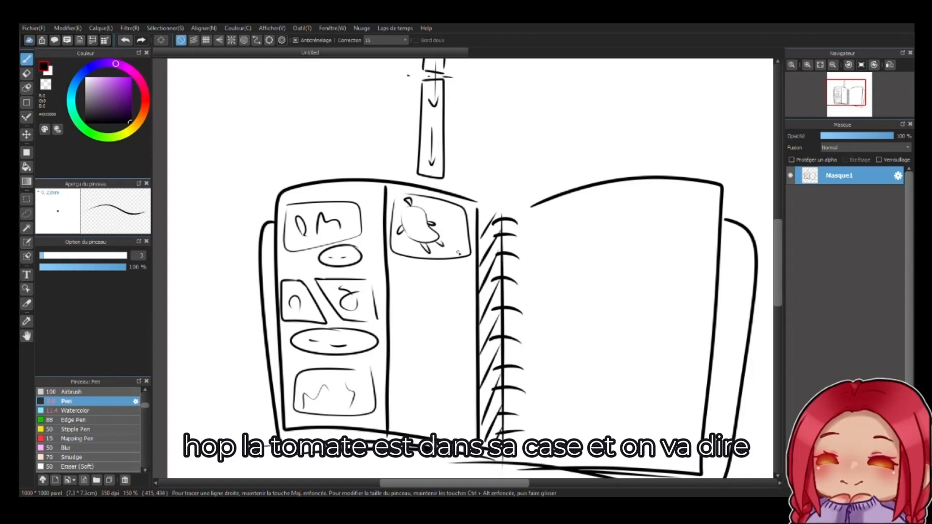
mouse_move(453, 267)
left_mouse_down()
mouse_move(391, 272)
mouse_move(455, 267)
mouse_move(413, 274)
left_mouse_up()
left_click_drag(414, 273, 429, 277)
left_click_drag(431, 273, 441, 278)
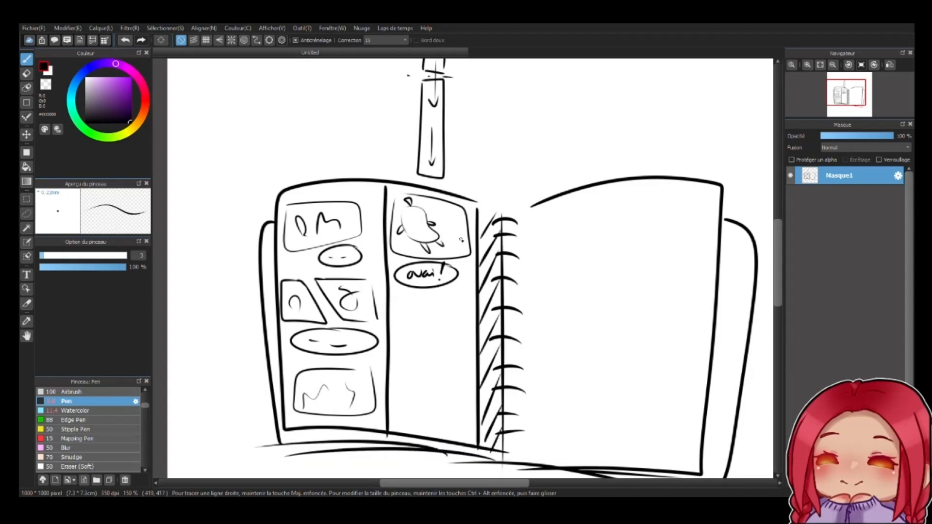
left_click_drag(412, 226, 415, 225)
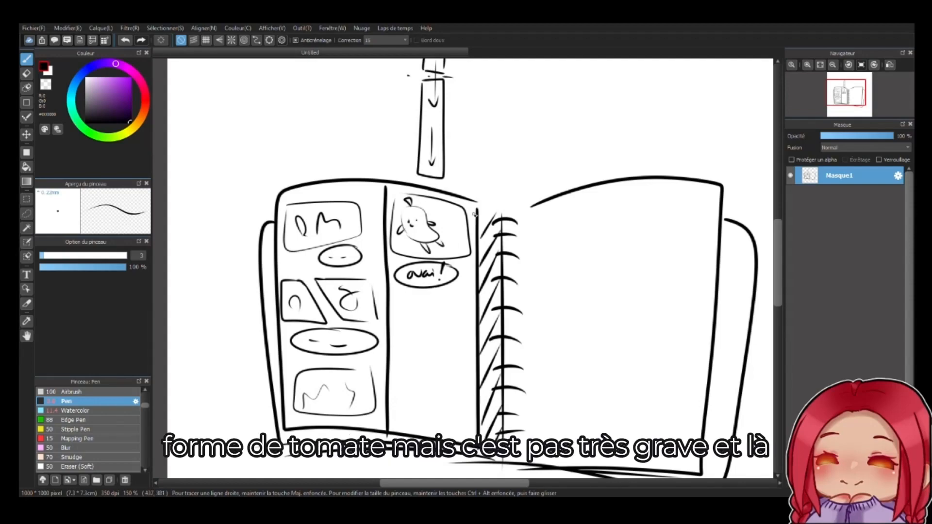
- Fill the rest of the second strip with two panels containing scribbled figures and a speech bubble at its foot
mouse_move(457, 300)
left_mouse_down()
mouse_move(404, 302)
mouse_move(403, 327)
mouse_move(445, 343)
left_mouse_up()
mouse_move(466, 306)
left_mouse_down()
mouse_move(463, 349)
mouse_move(393, 353)
mouse_move(394, 387)
mouse_move(454, 357)
left_mouse_up()
mouse_move(452, 400)
left_mouse_down()
mouse_move(404, 426)
mouse_move(437, 409)
left_mouse_up()
left_click(414, 405)
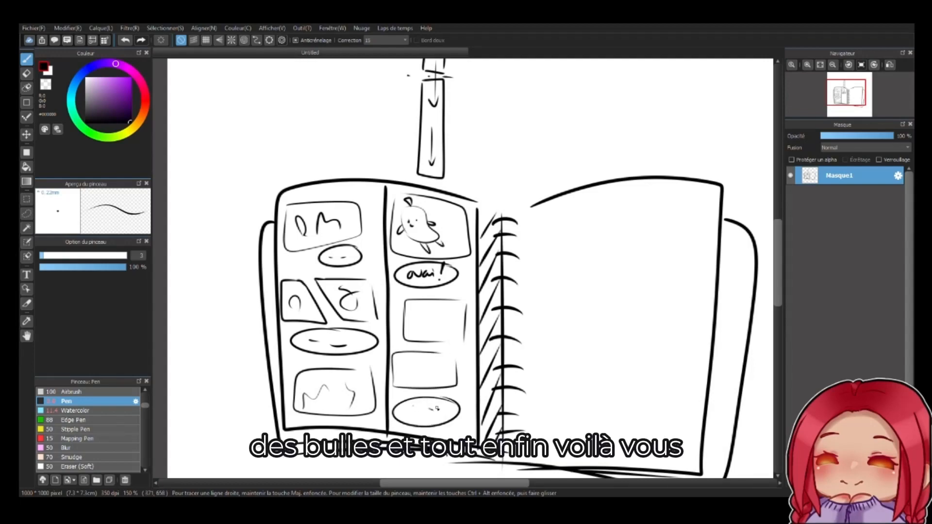
mouse_move(430, 307)
left_mouse_down()
mouse_move(424, 337)
mouse_move(444, 317)
mouse_move(442, 338)
mouse_move(452, 316)
mouse_move(440, 340)
mouse_move(425, 338)
mouse_move(417, 383)
left_mouse_up()
mouse_move(429, 381)
left_mouse_down()
mouse_move(437, 361)
mouse_move(444, 382)
left_mouse_up()
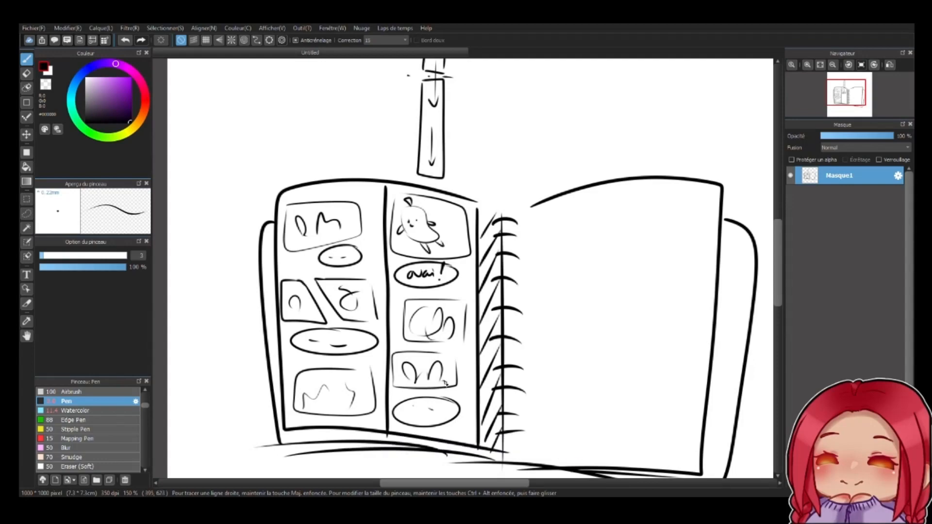
- Draw two long vertical lines through each of the notebook's pages and a small caret mark on the right-hand cover edge
scroll(444, 383, "down", 4)
scroll(443, 387, "up", 4)
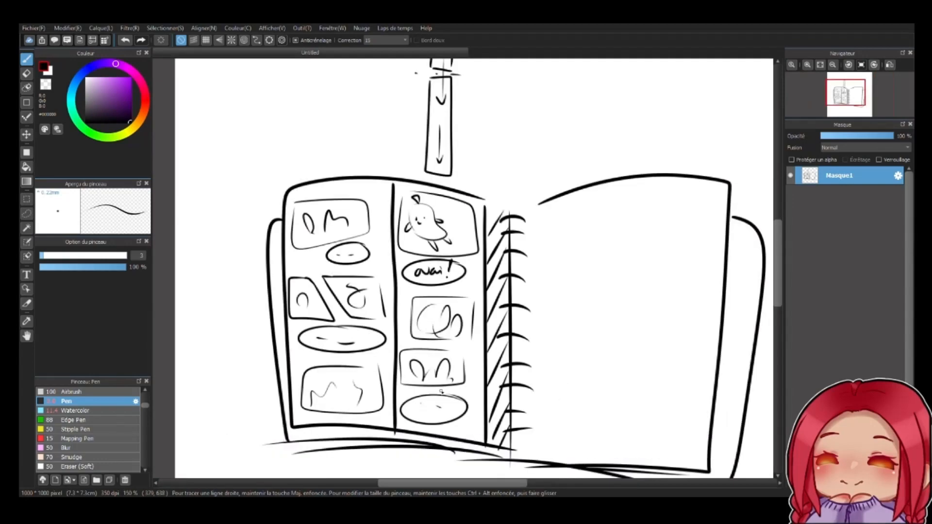
left_click_drag(314, 160, 317, 468)
left_click_drag(407, 150, 423, 476)
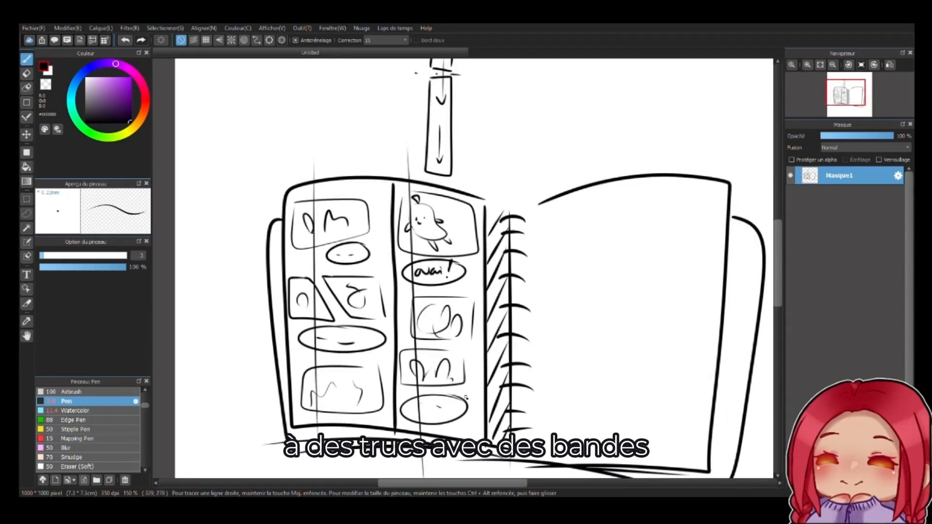
left_click_drag(564, 174, 555, 467)
left_click_drag(642, 177, 630, 461)
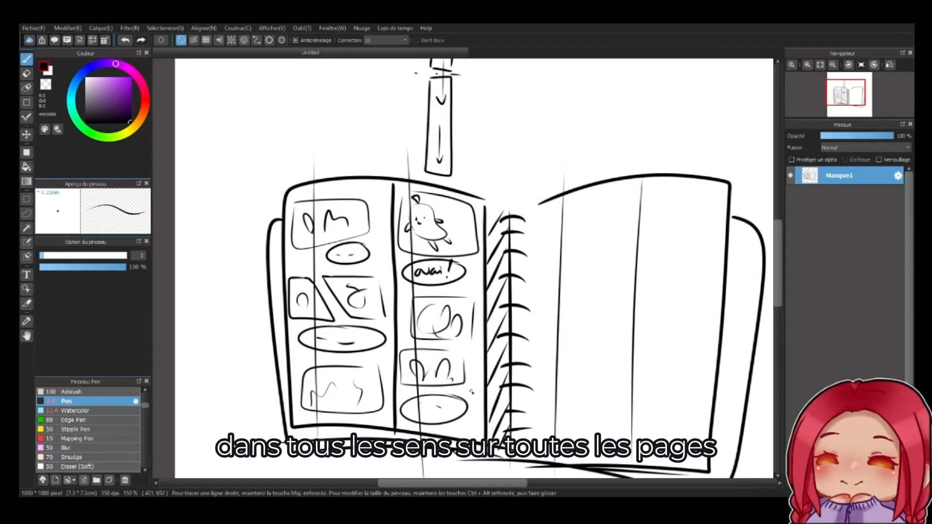
scroll(472, 391, "down", 3)
scroll(486, 384, "up", 2)
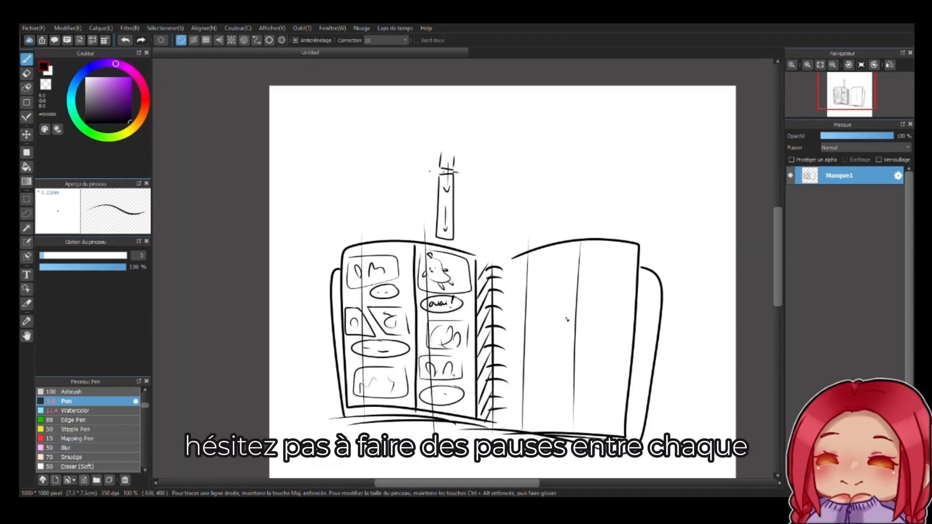
left_click_drag(640, 314, 649, 309)
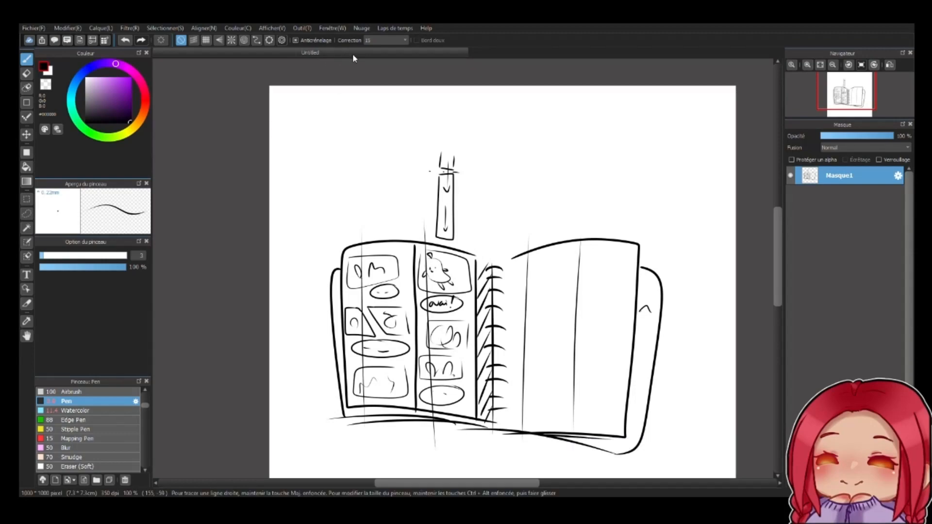
- Open the 3.mdp file and look over the whole vertical Webtoon strip
left_click(505, 273)
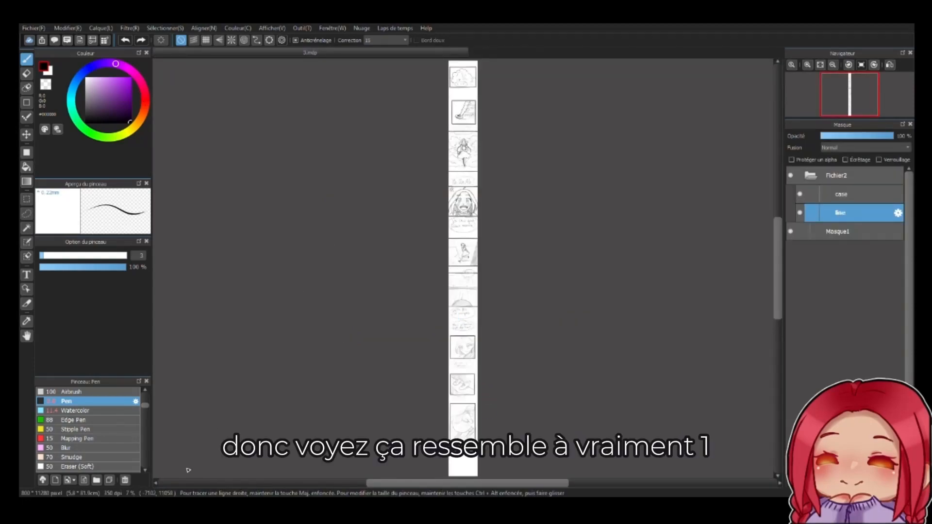
scroll(501, 144, "down", 2)
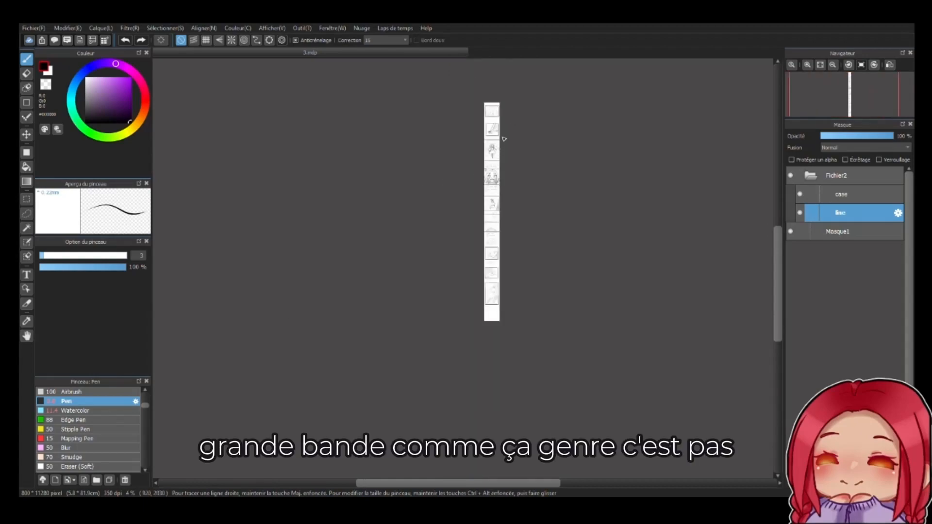
scroll(504, 139, "up", 3)
left_click_drag(776, 231, 749, 242)
left_click_drag(637, 317, 558, 335)
left_click_drag(777, 246, 777, 242)
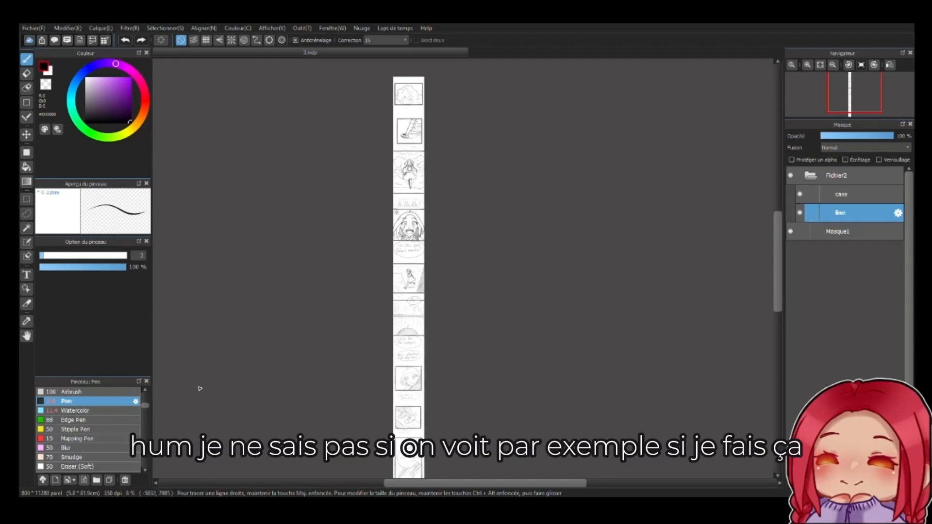
left_click(39, 27)
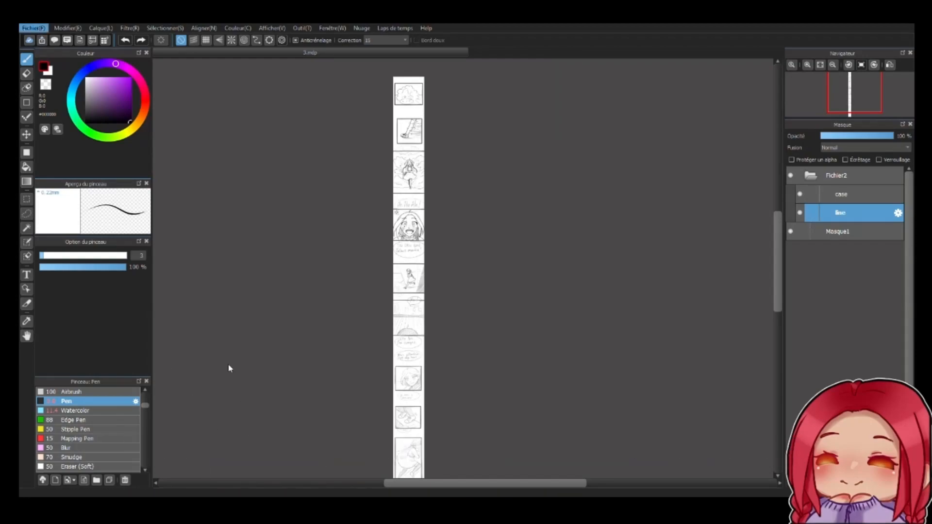
left_click(78, 92)
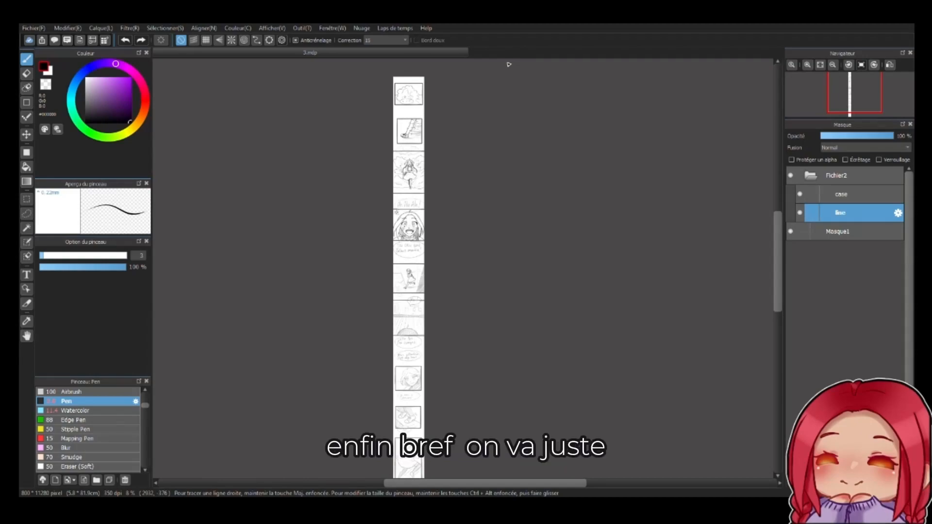
- Hide the Fichier2 folder's panel borders and linework, and examine the rough sketch panels at the top of the strip
left_click(800, 212)
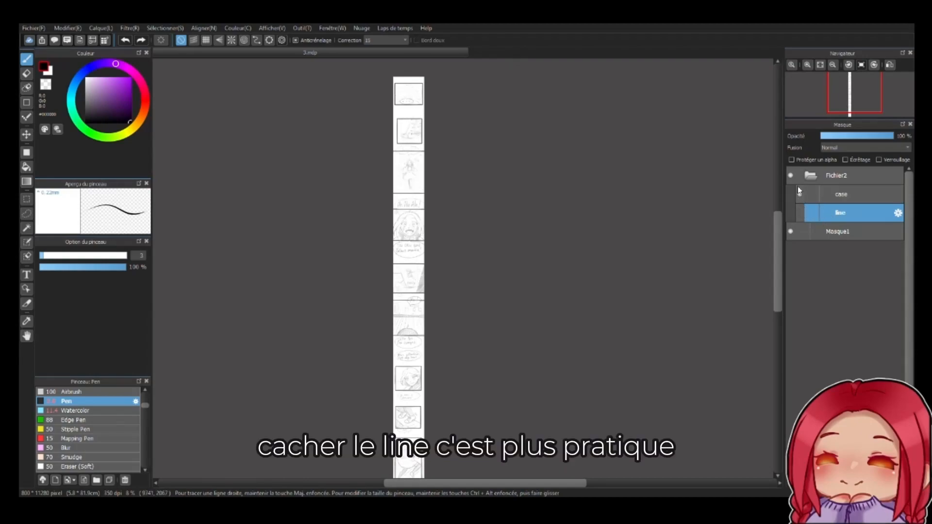
left_click(799, 194)
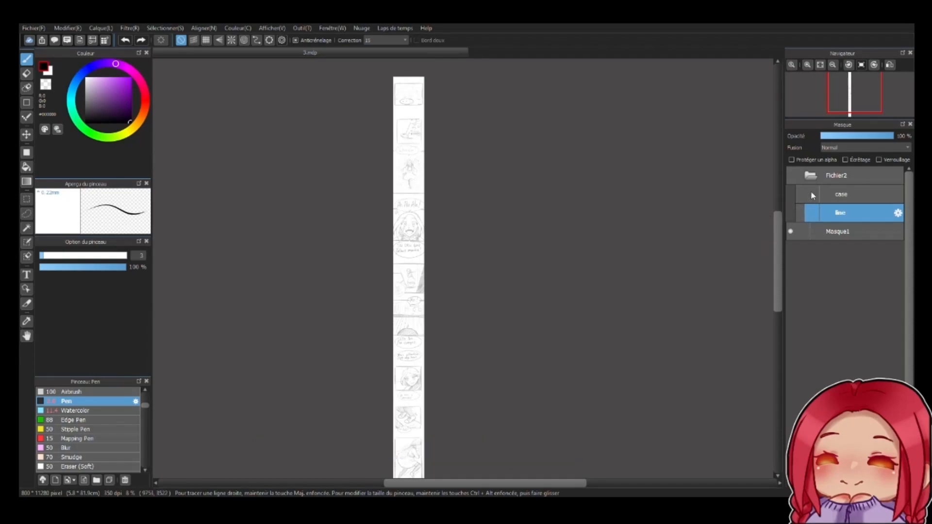
left_click(799, 194)
left_click(800, 212)
scroll(422, 83, "up", 5)
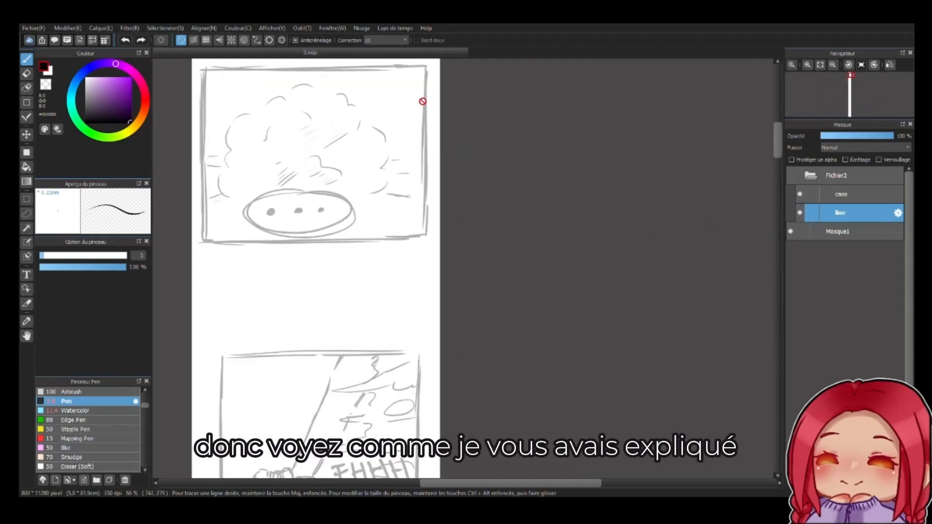
scroll(582, 204, "down", 3)
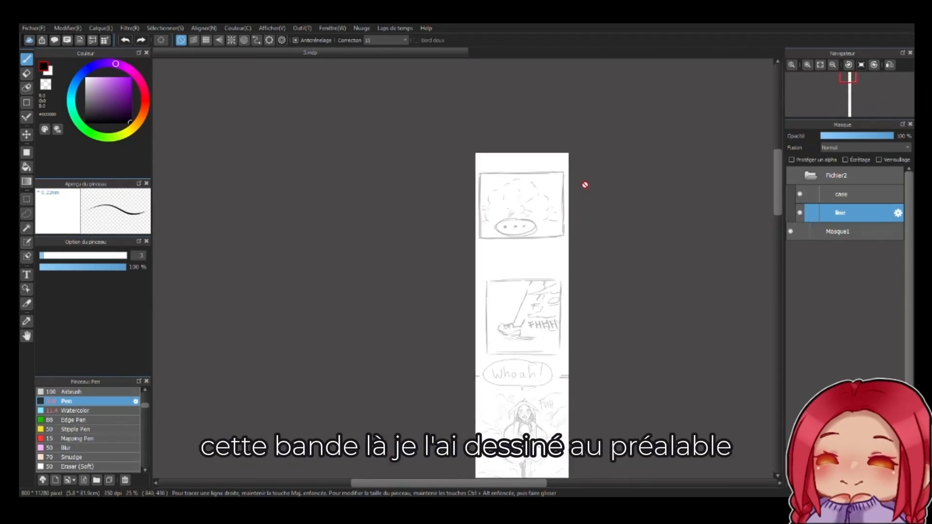
mouse_move(575, 261)
left_mouse_down()
mouse_move(556, 262)
mouse_move(580, 263)
left_mouse_up()
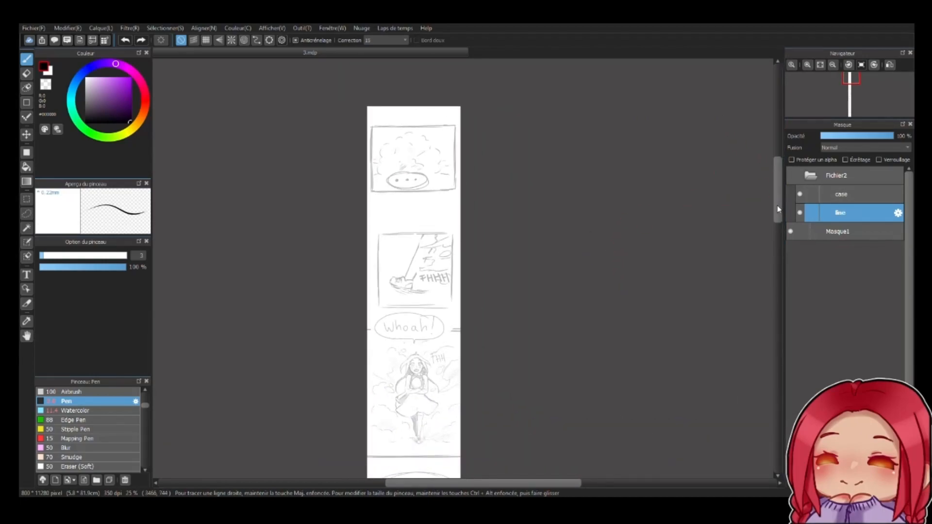
left_click_drag(781, 201, 745, 196)
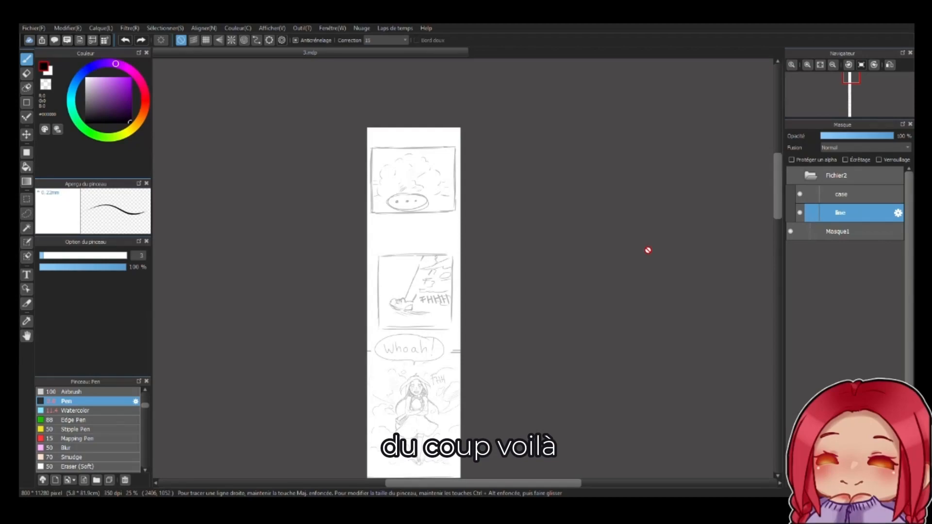
scroll(649, 251, "up", 1)
scroll(648, 251, "down", 1)
left_click_drag(648, 348, 507, 350)
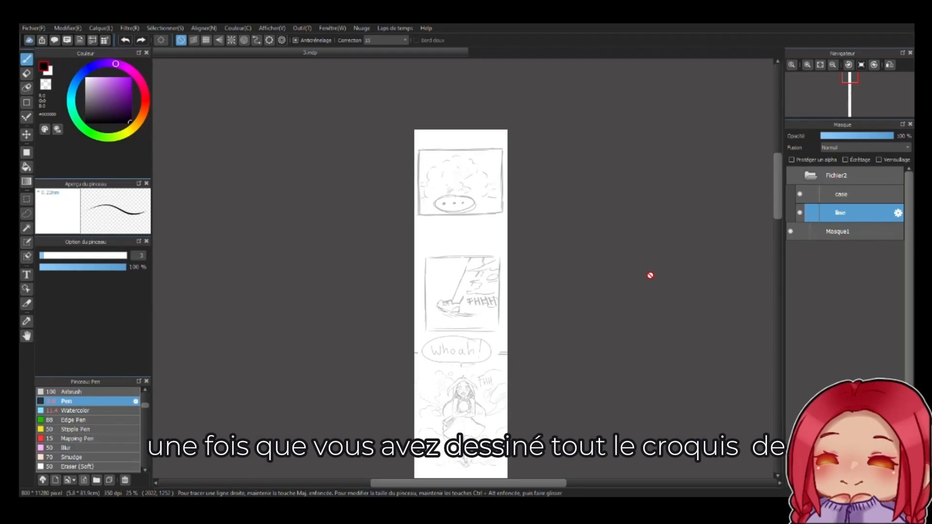
- Show the Fichier2 folder with its case layer visible and its line layer hidden over the Masque1 sketch
mouse_move(780, 177)
left_mouse_down()
mouse_move(778, 348)
mouse_move(779, 233)
mouse_move(794, 153)
mouse_move(791, 185)
mouse_move(794, 173)
left_mouse_up()
left_click(792, 232)
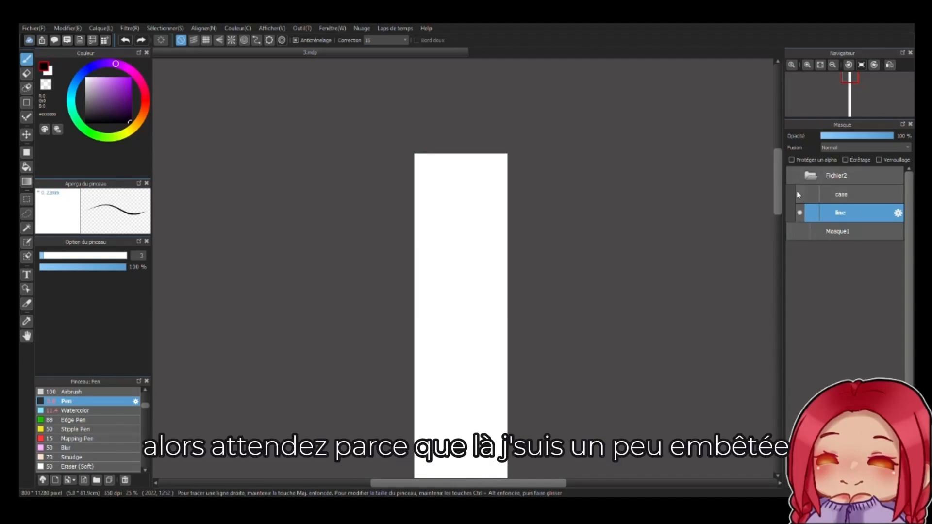
left_click(791, 231)
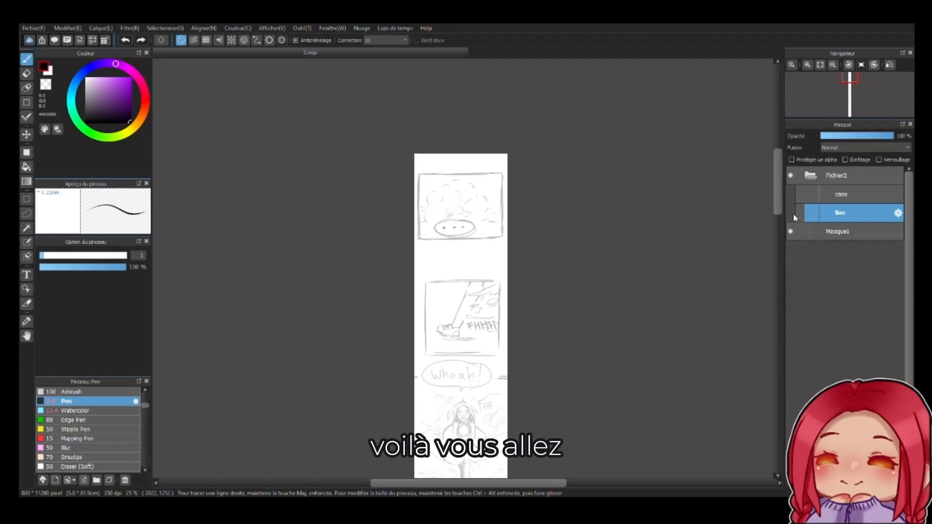
left_click(800, 195)
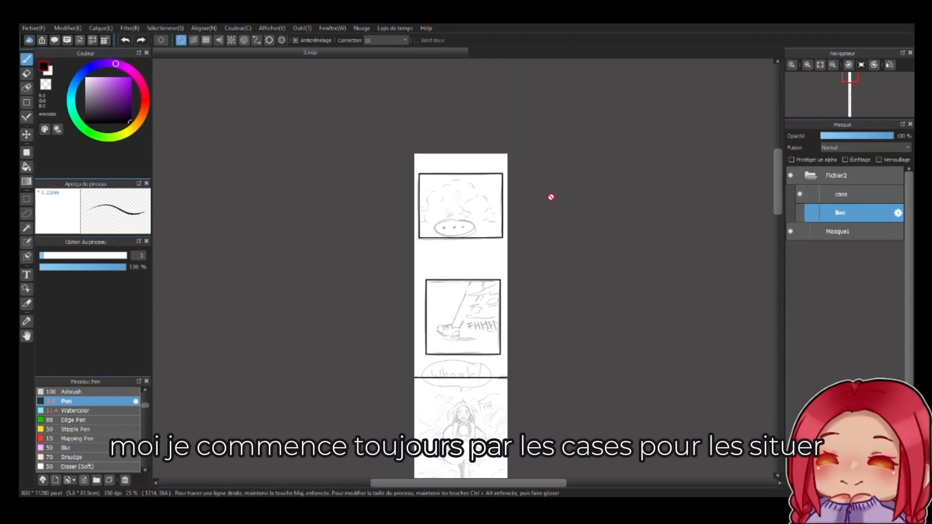
- Lower the opacity of the Masque1 sketch layer to about 15%
scroll(493, 201, "up", 1)
scroll(495, 205, "up", 2)
left_click_drag(776, 139, 776, 179)
left_click(819, 231)
left_click_drag(845, 136, 831, 135)
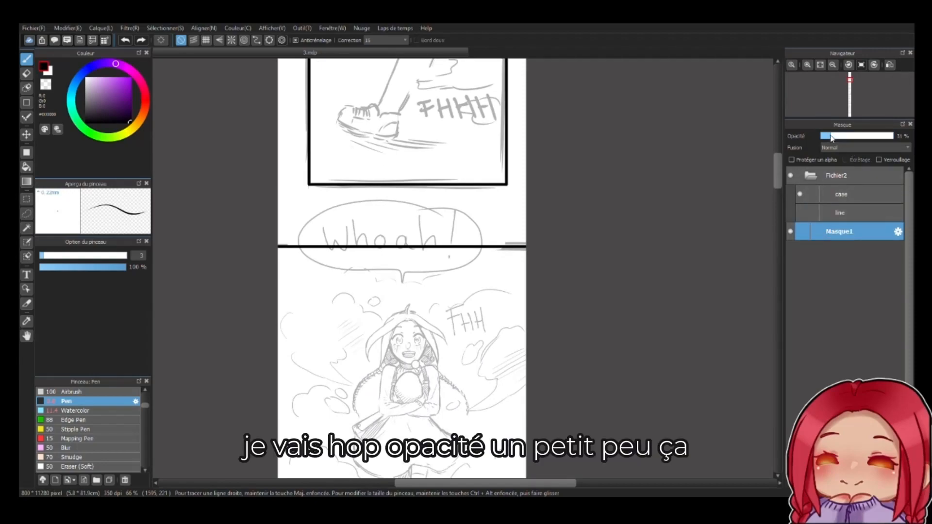
- Select the case layer and make the line layer visible over the faded sketch
left_click(826, 195)
left_click_drag(777, 171, 760, 162)
left_click(800, 213)
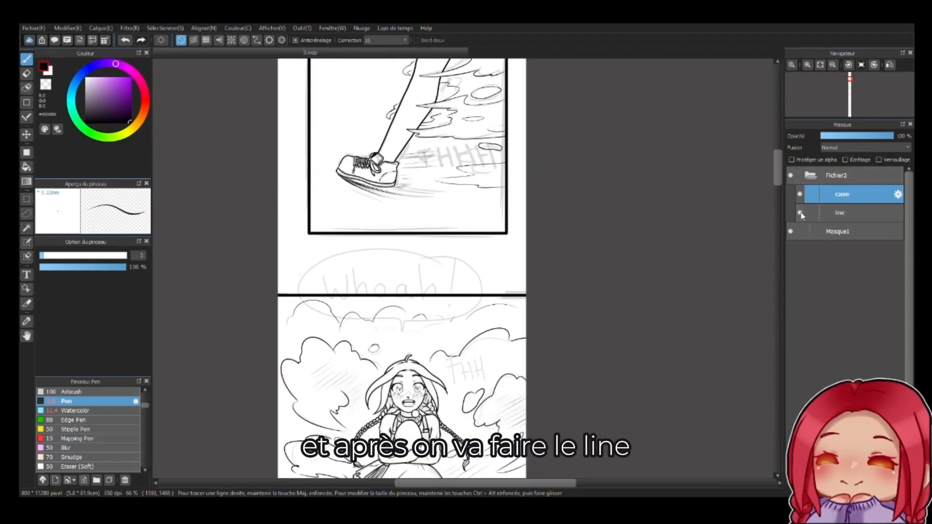
- Examine the inked panel of the girl holding an egg and the close-up panel of her smiling face
mouse_move(776, 167)
left_mouse_down()
mouse_move(771, 139)
mouse_move(765, 168)
mouse_move(779, 127)
mouse_move(769, 167)
left_mouse_up()
scroll(435, 312, "up", 3)
scroll(357, 346, "down", 1)
scroll(357, 346, "up", 1)
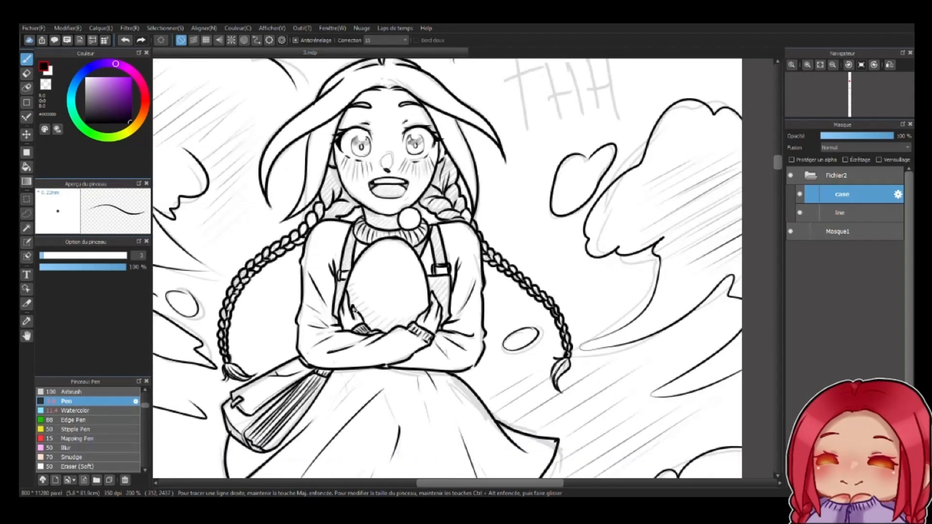
left_click_drag(460, 348, 499, 355)
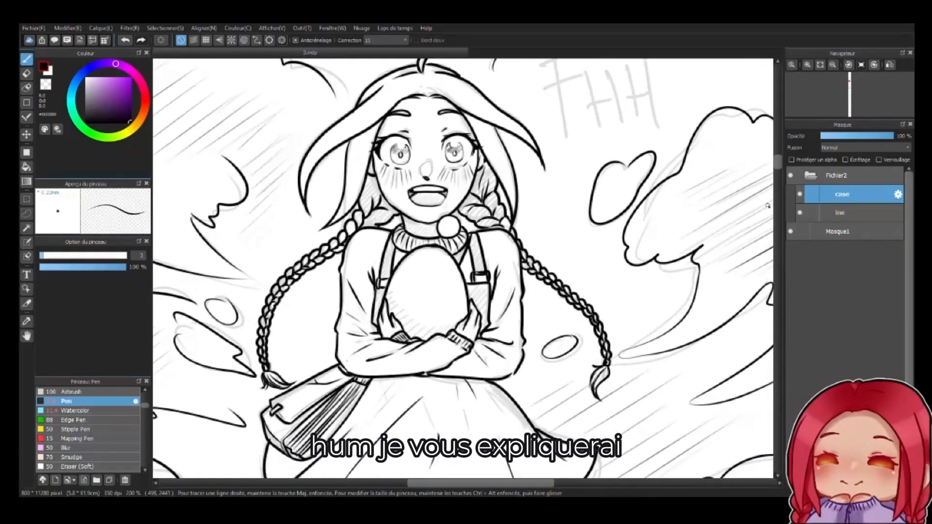
left_click_drag(780, 172, 775, 218)
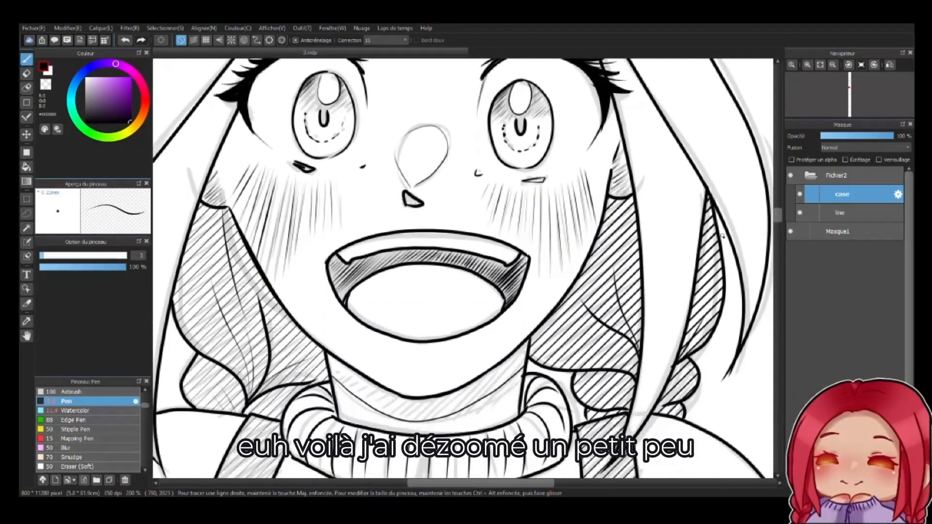
scroll(669, 248, "down", 1)
scroll(675, 250, "up", 2)
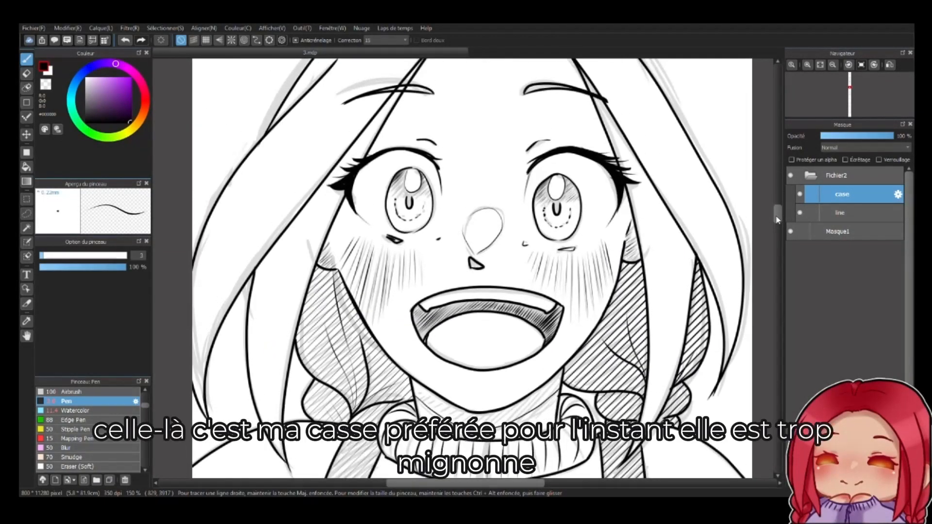
- Look over the inked face close-up and the remaining panels down to the sketched running girl
scroll(678, 264, "right", 3)
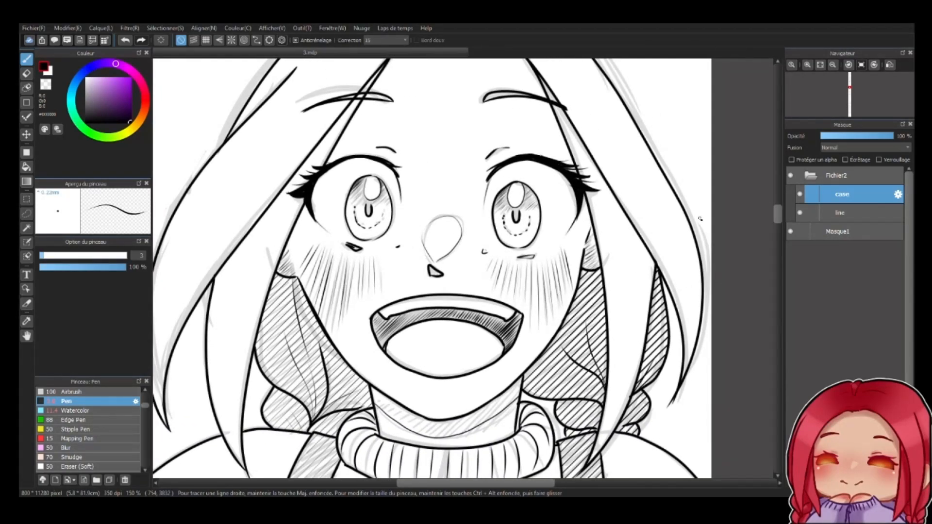
left_click_drag(777, 213, 772, 268)
scroll(639, 348, "down", 3)
left_click_drag(727, 350, 603, 414)
left_click_drag(776, 266, 743, 388)
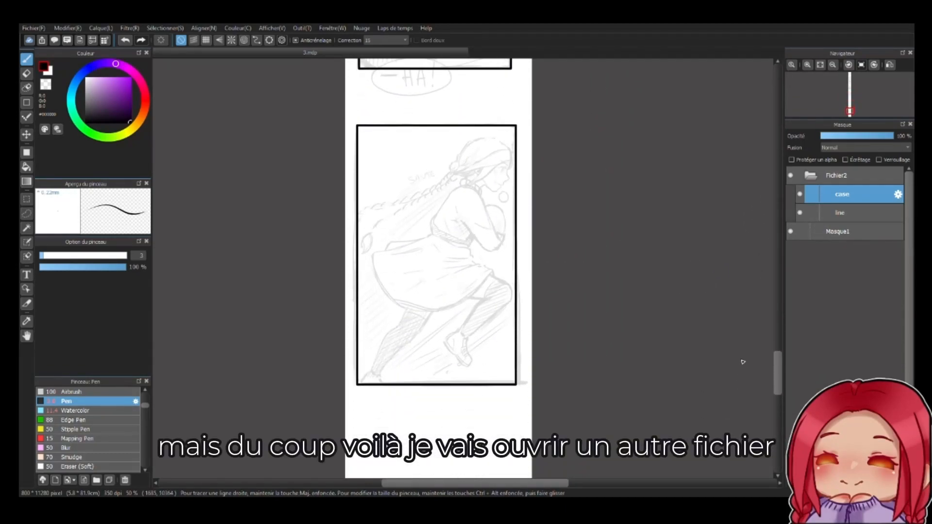
- Open the 2.mdp strip and review its partly coloured panels of the legs and the girl seen from behind
left_click(37, 30)
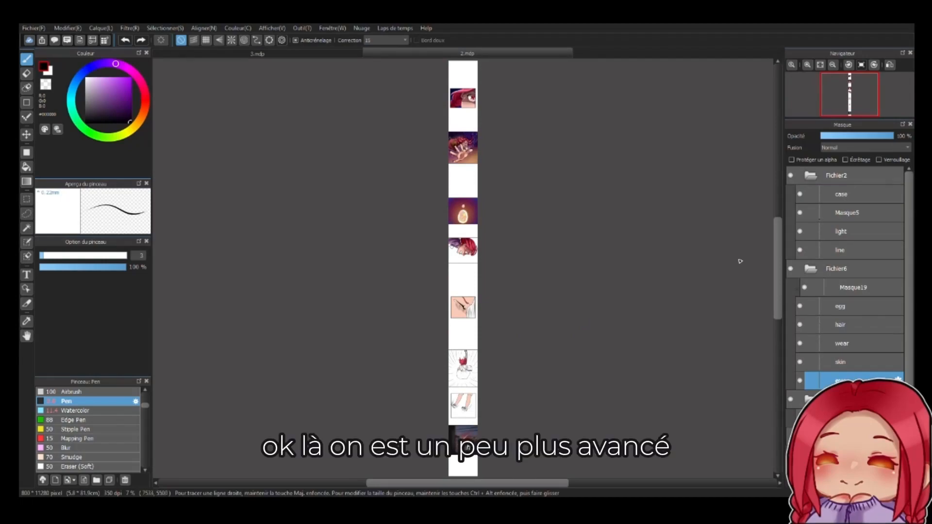
scroll(772, 264, "down", 3)
scroll(477, 317, "up", 4)
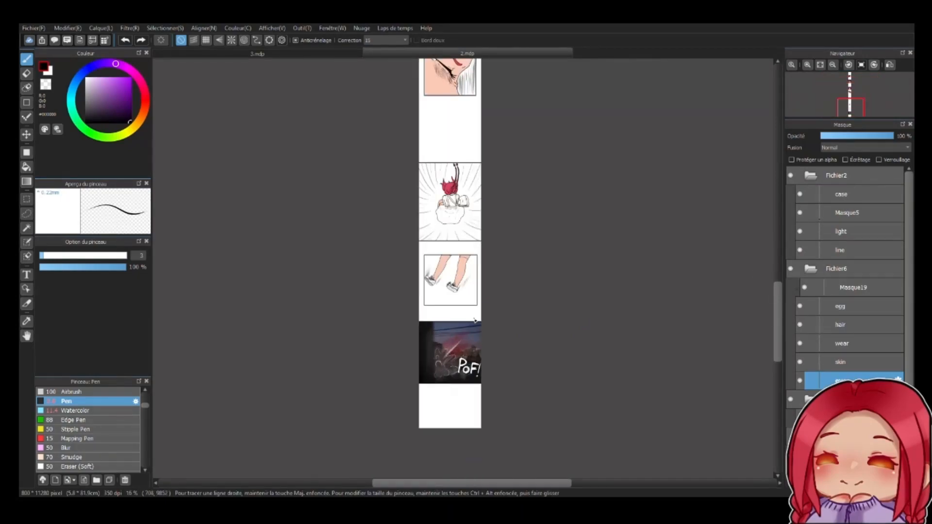
scroll(502, 310, "up", 10)
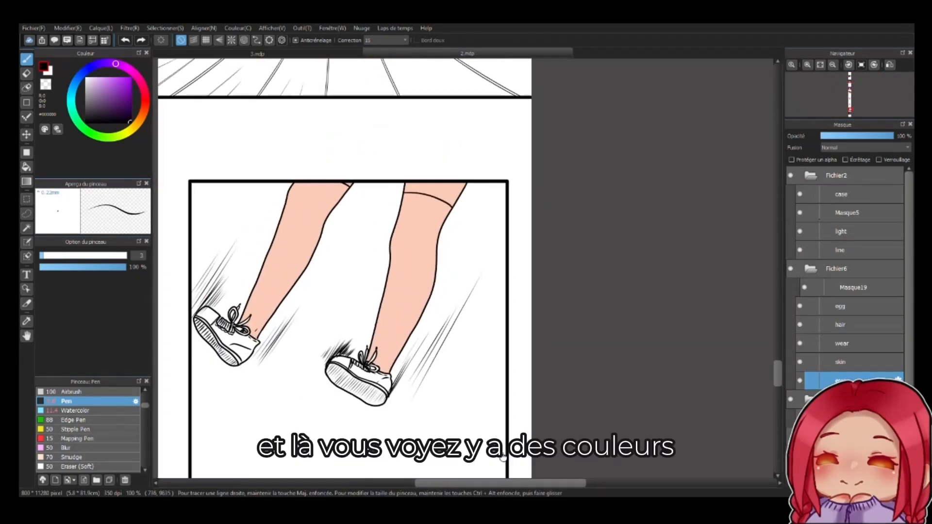
left_click_drag(502, 336, 494, 381)
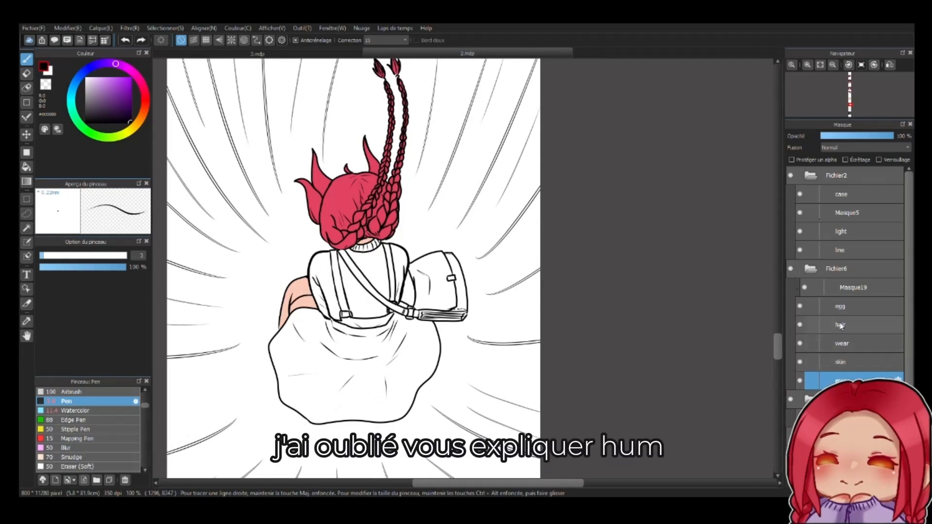
- Collapse the Fichier6, background and Fichier2 layer folders, checking the layers inside Fichier2
left_click(818, 271)
left_click(840, 287)
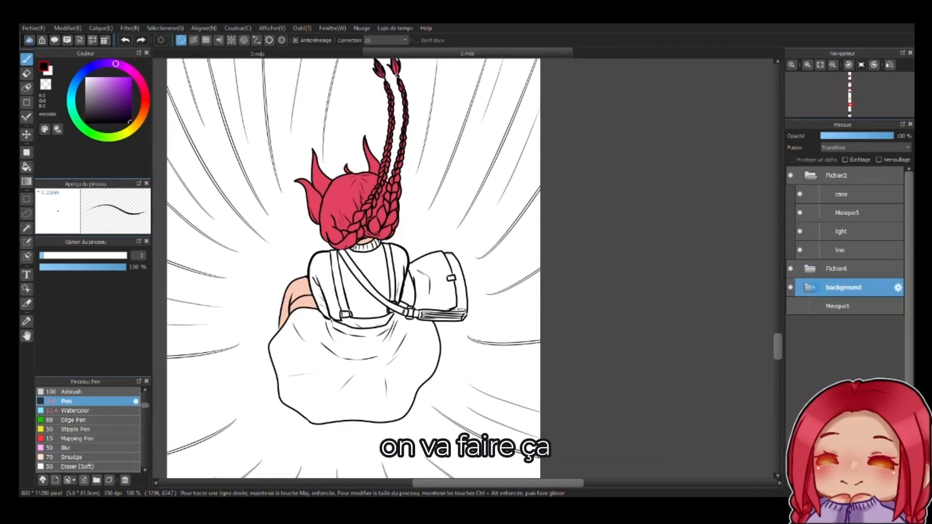
left_click(814, 176)
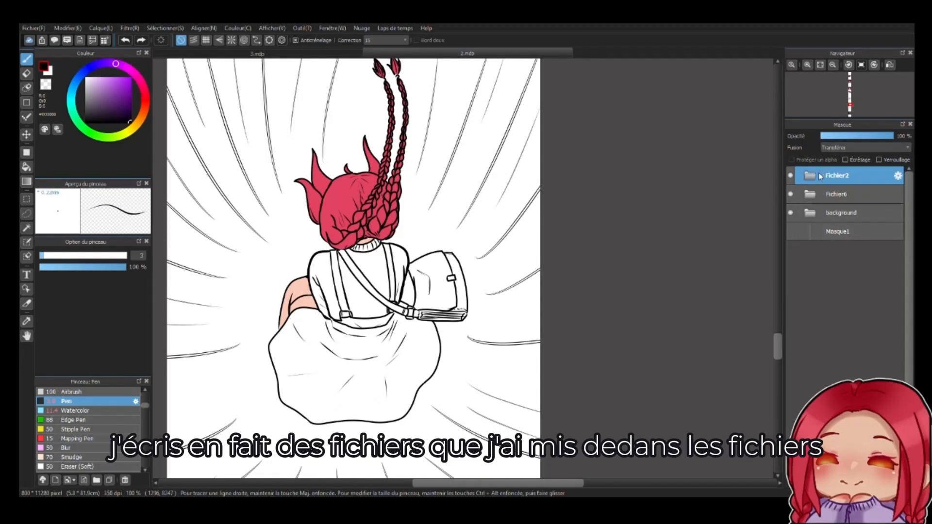
left_click(817, 177)
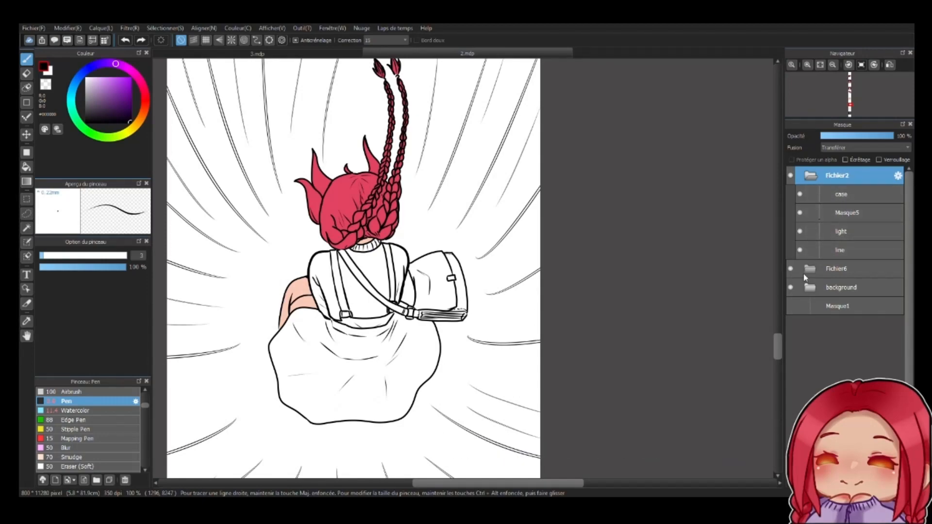
left_click(811, 176)
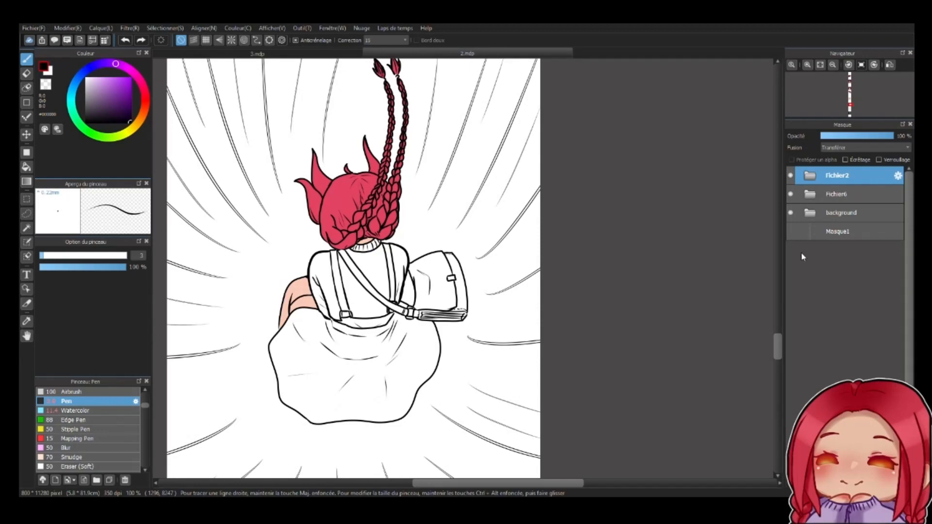
- Expand the Fichier6 folder and compare its colour layers with the glowing egg and closed-eye panels
left_click(811, 194)
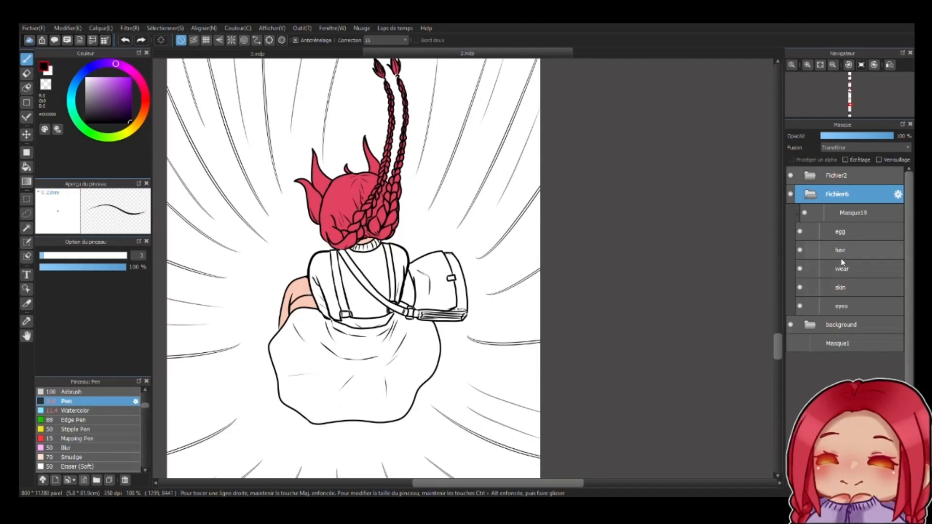
left_click_drag(780, 343, 763, 243)
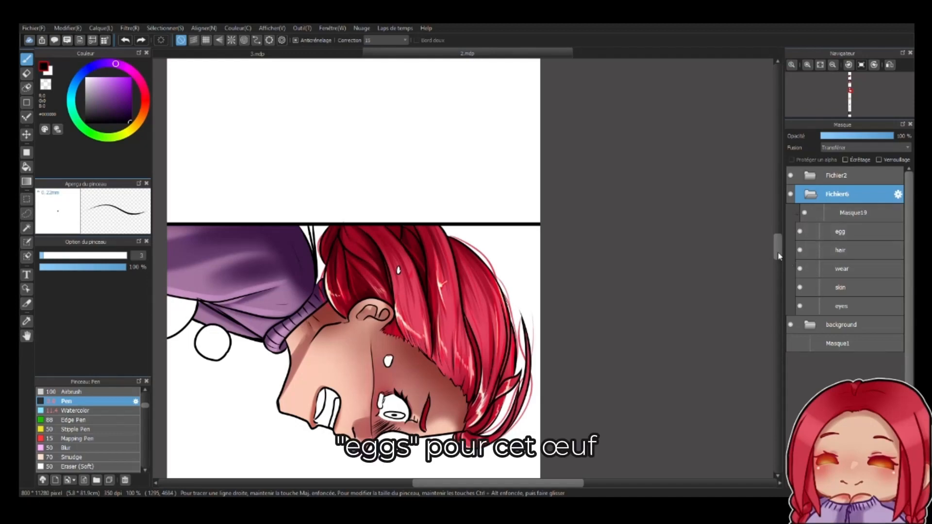
left_click_drag(777, 248, 780, 230)
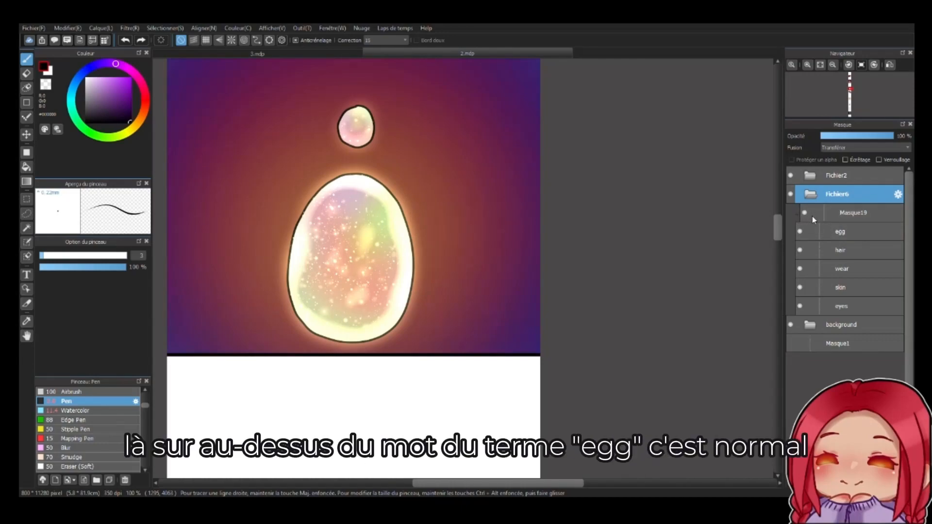
left_click_drag(778, 232, 779, 301)
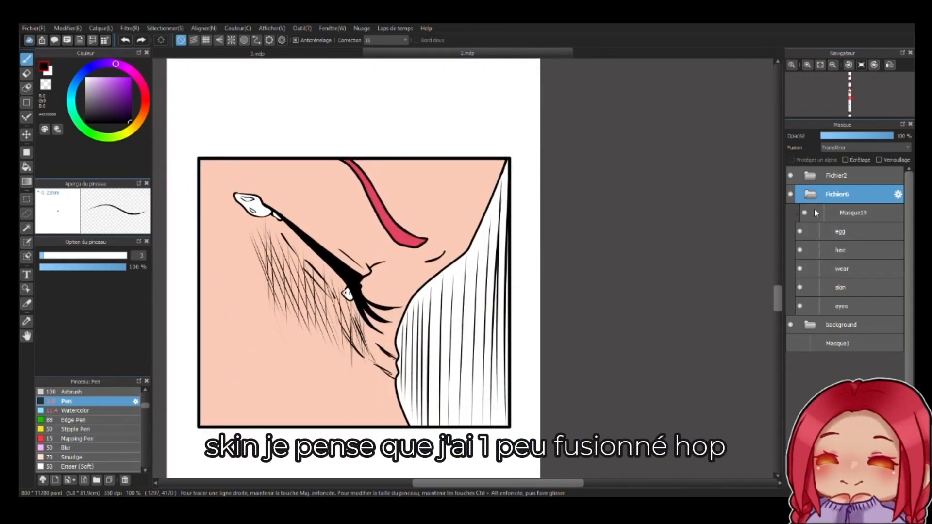
- Delete the Masque19 layer above egg and add a new layer with clipping enabled directly above skin
left_click(849, 215)
left_click(873, 480)
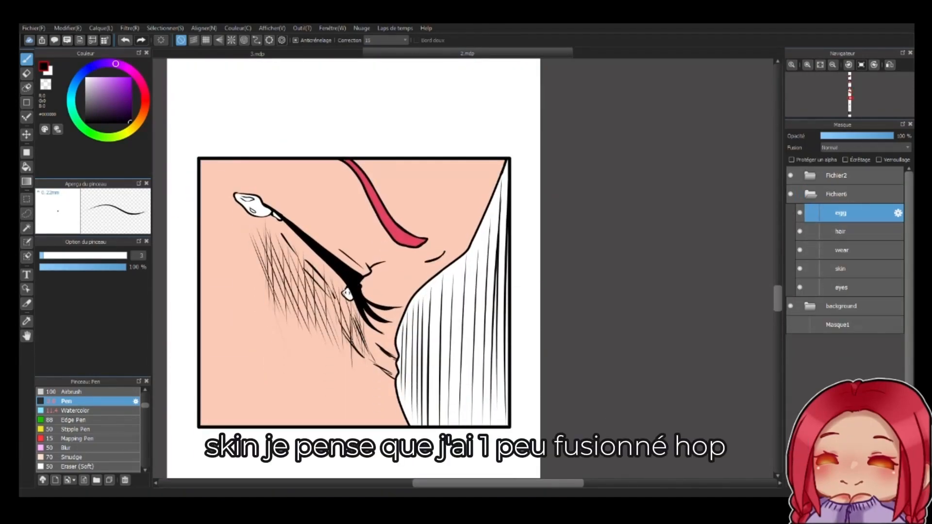
left_click(841, 270)
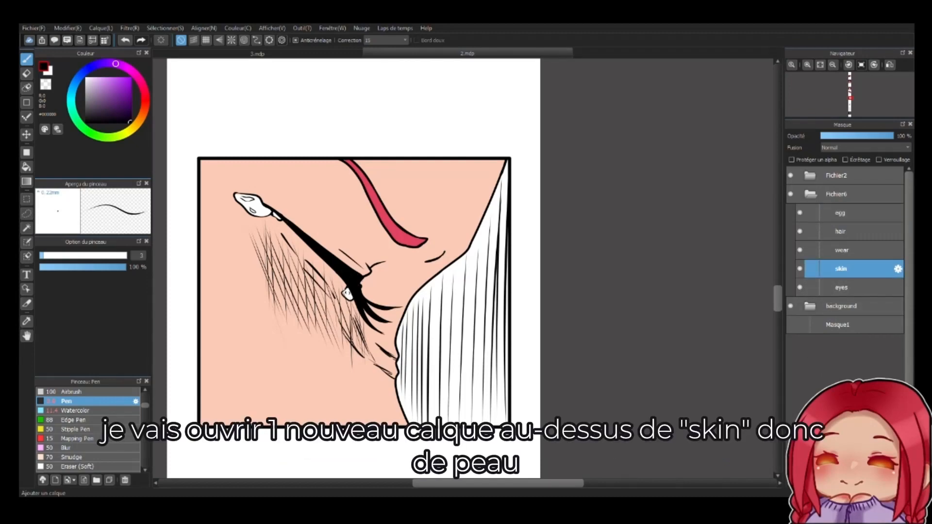
left_click(793, 480)
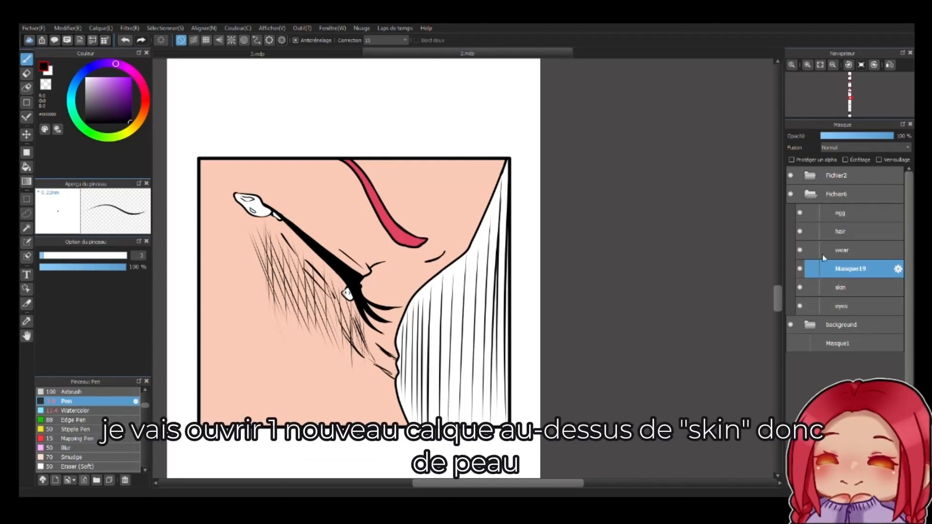
left_click(845, 161)
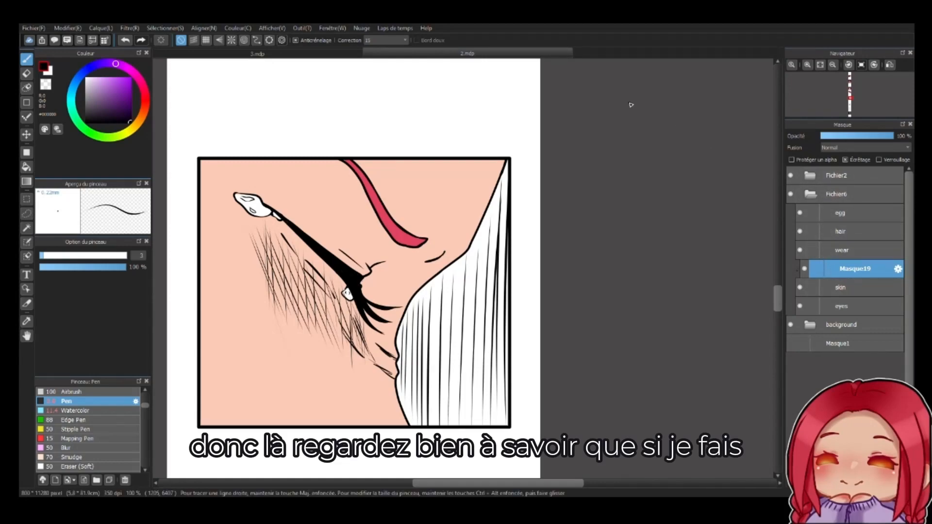
- Make a selection from the painted area of the skin layer
left_click(443, 39)
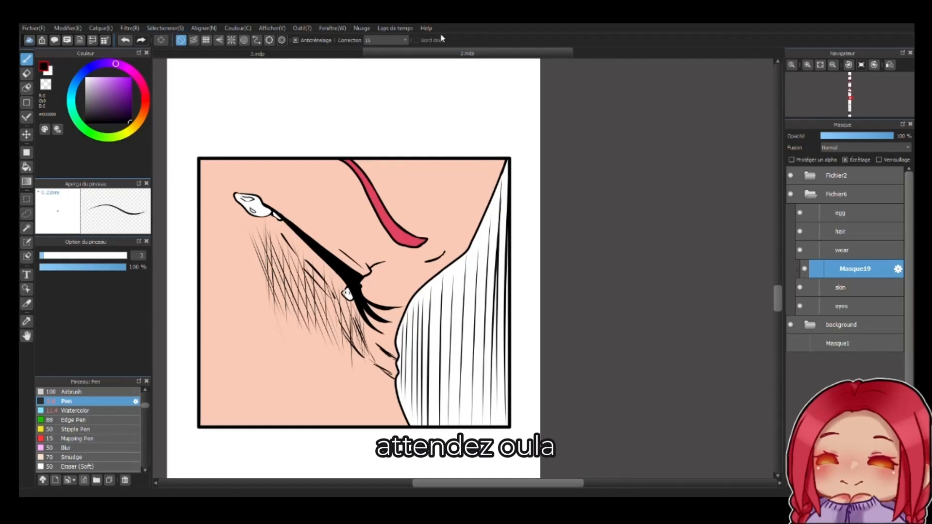
left_click(845, 292)
left_click(164, 31)
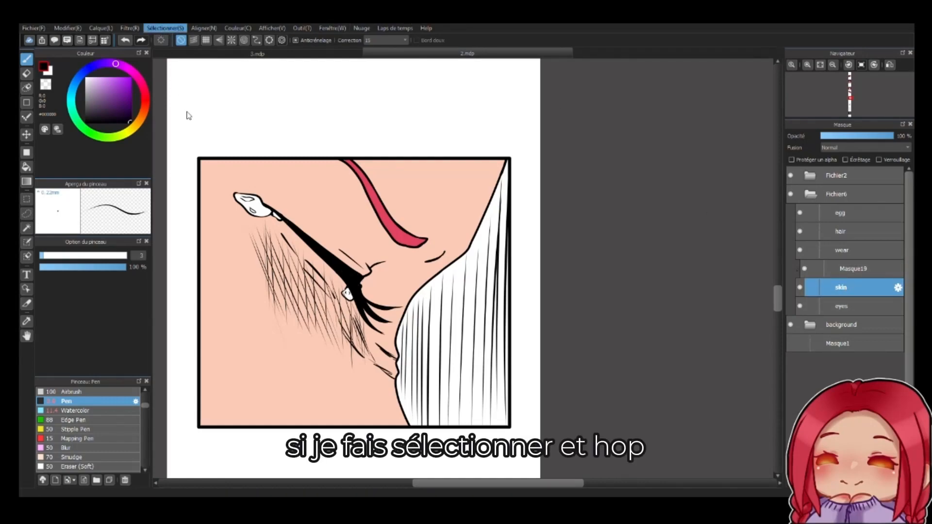
left_click(195, 103)
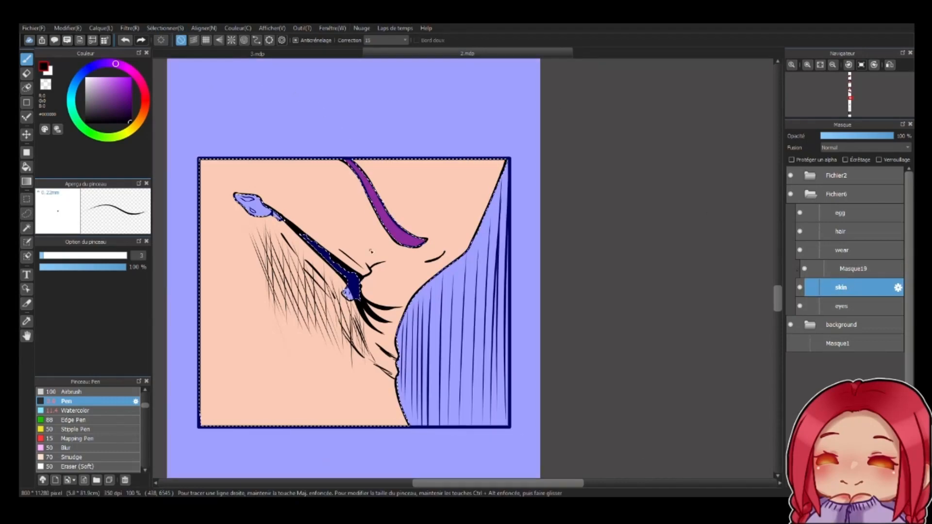
- Inspect the selected beige skin area in the closed-eye panel and clear the selection
scroll(365, 297, "down", 2)
scroll(350, 267, "up", 4)
scroll(339, 289, "down", 2)
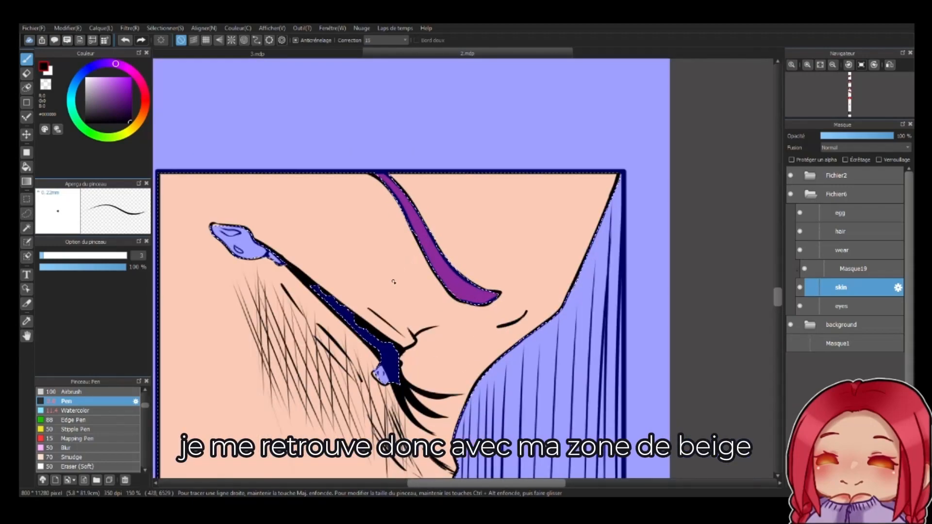
left_click_drag(390, 344, 412, 318)
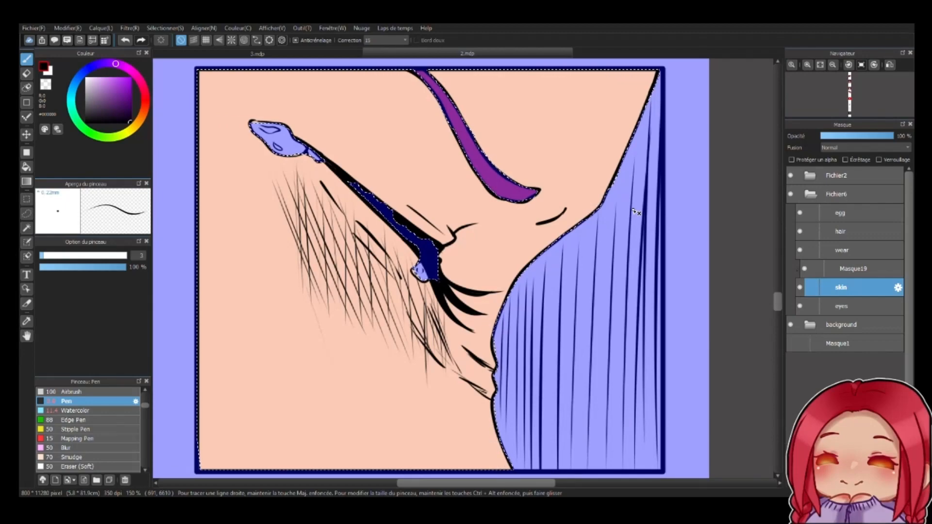
scroll(568, 297, "down", 4)
scroll(567, 146, "up", 3)
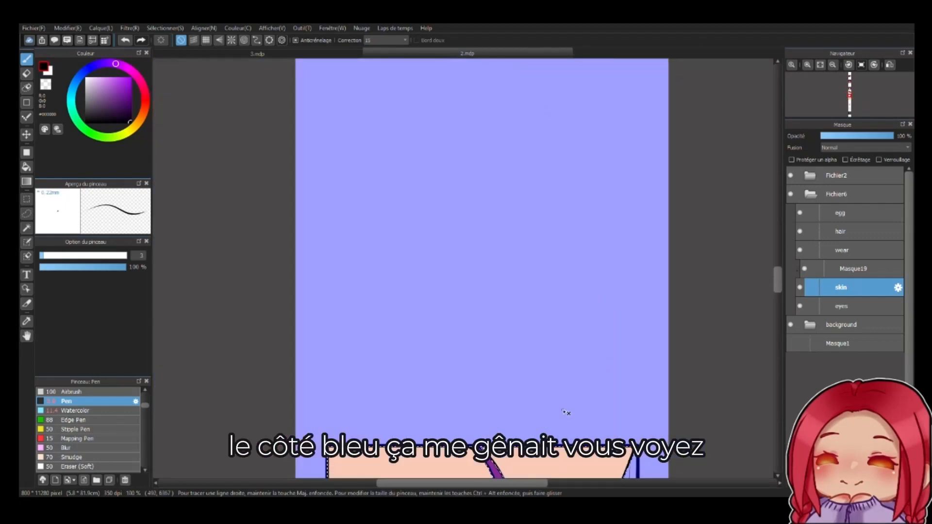
scroll(566, 412, "down", 3)
scroll(491, 340, "down", 3)
scroll(443, 329, "up", 2)
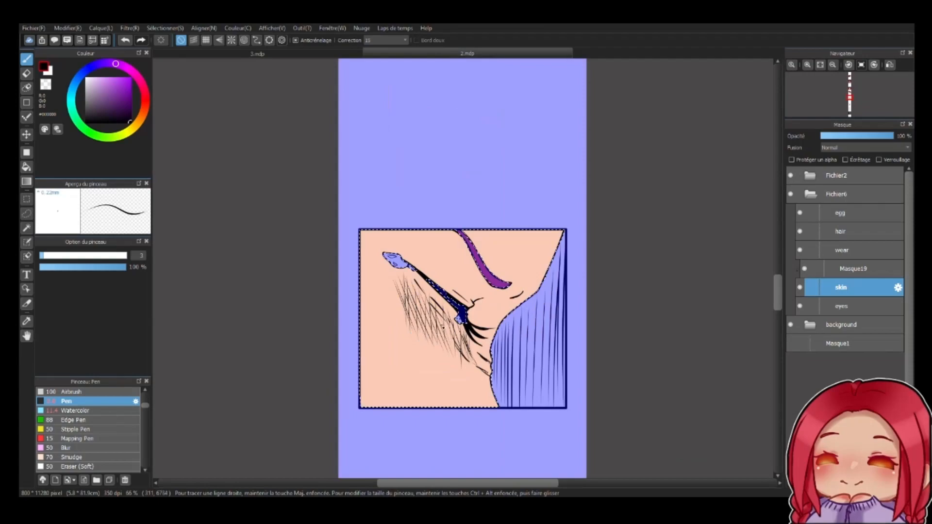
left_click(159, 27)
left_click(179, 51)
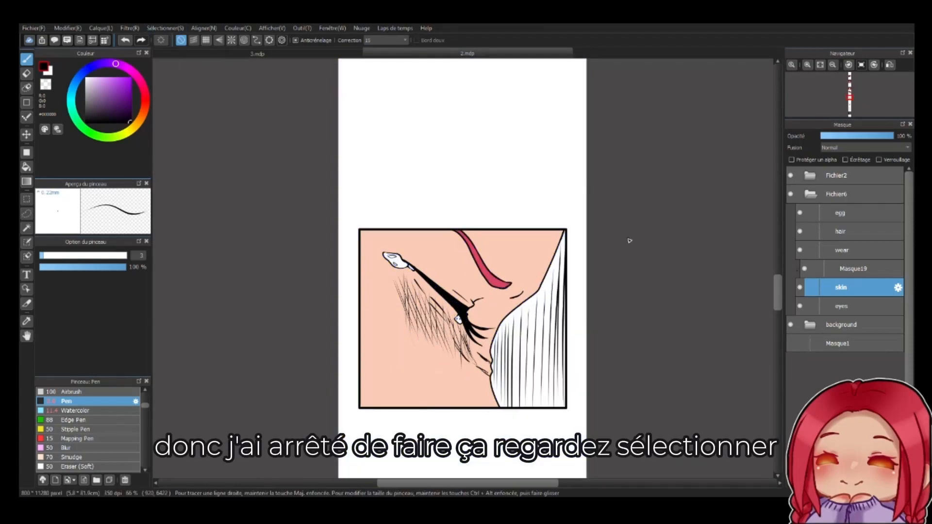
- Select the clipped layer above skin and choose a muted red shading colour based on the panel's skin tone
left_click(841, 276)
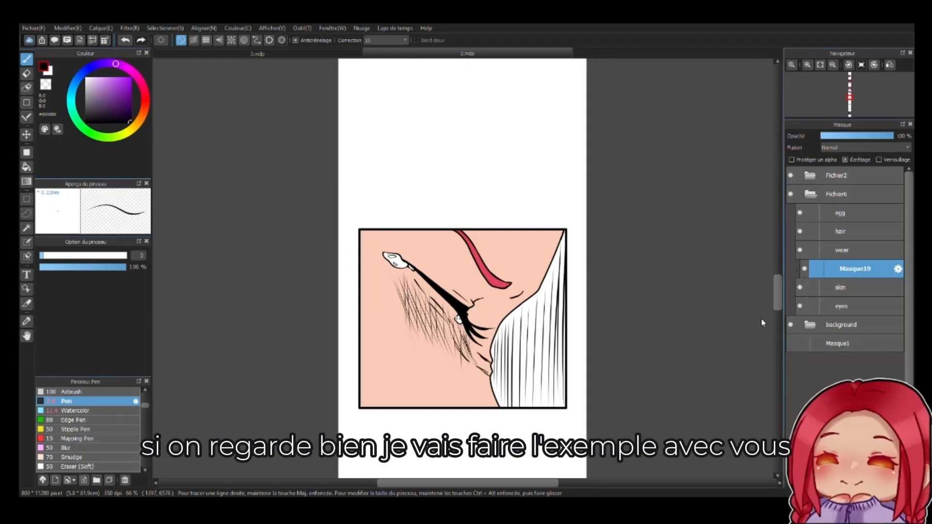
right_click(411, 361)
left_click(106, 89)
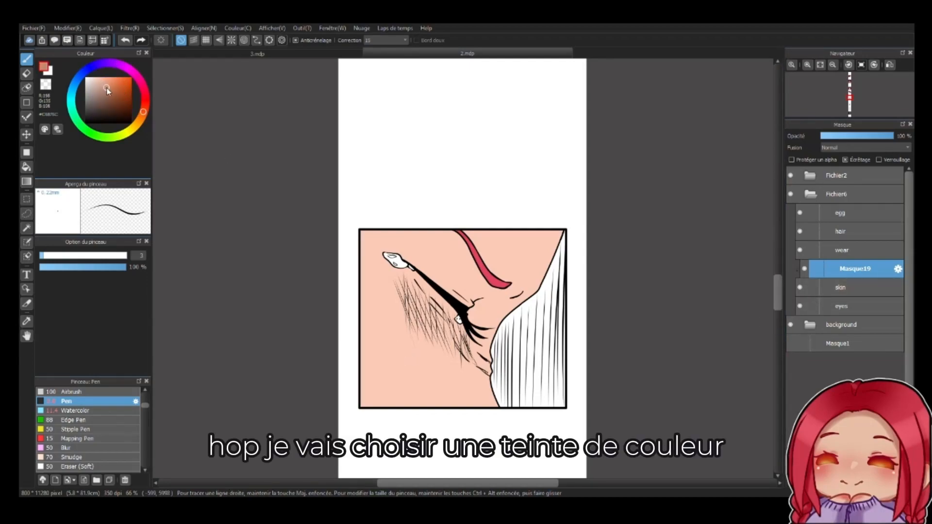
left_click_drag(143, 112, 145, 104)
- Choose the Airbrush and set its size to 457
left_click_drag(100, 377, 109, 288)
left_click_drag(147, 345, 147, 339)
left_click(107, 354)
left_click_drag(123, 239, 166, 255)
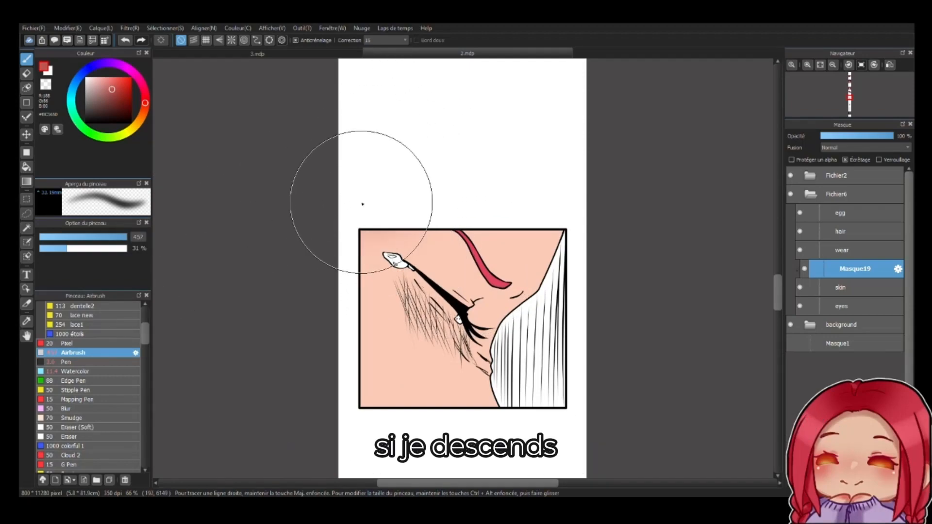
- Airbrush soft red shading over the upper skin and around the closed eye on the clipped layer
mouse_move(363, 204)
left_mouse_down()
mouse_move(365, 254)
mouse_move(402, 295)
mouse_move(430, 306)
mouse_move(414, 226)
mouse_move(346, 293)
mouse_move(430, 208)
mouse_move(509, 199)
left_mouse_up()
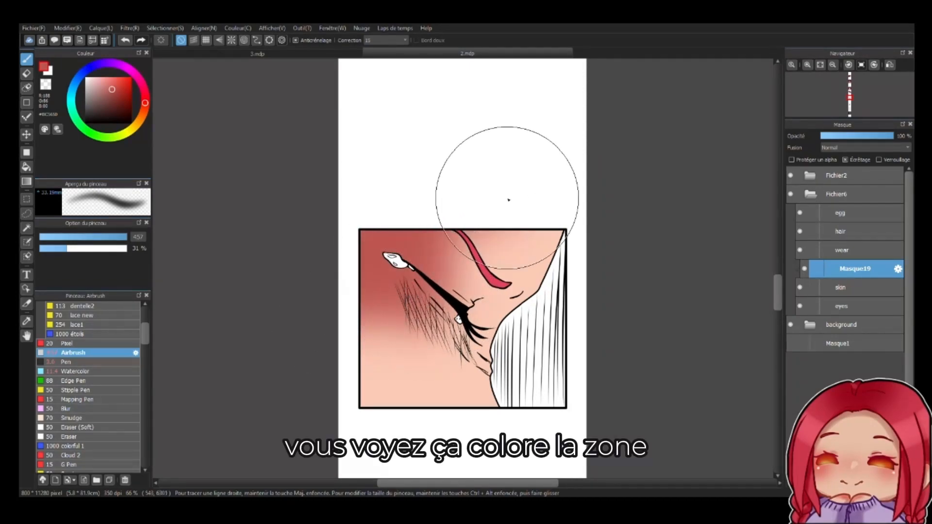
scroll(513, 306, "down", 2)
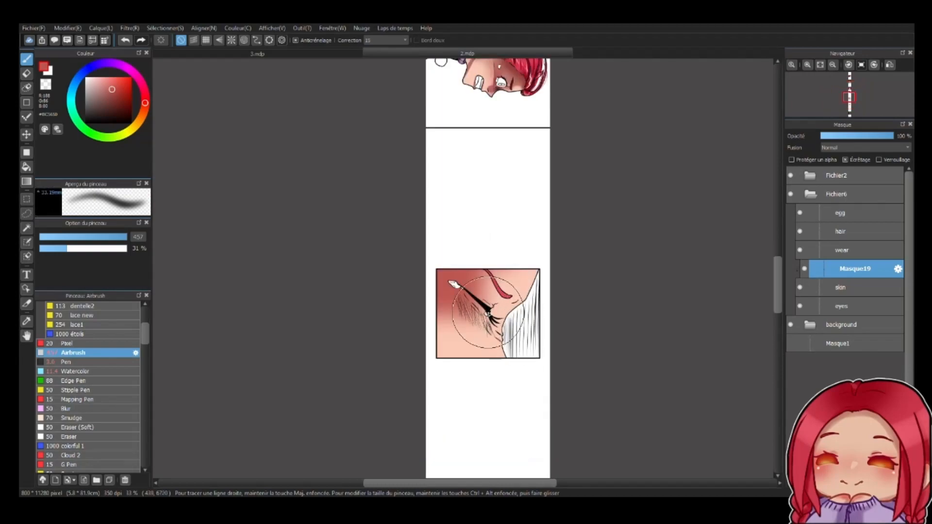
scroll(537, 312, "down", 1)
scroll(542, 305, "up", 2)
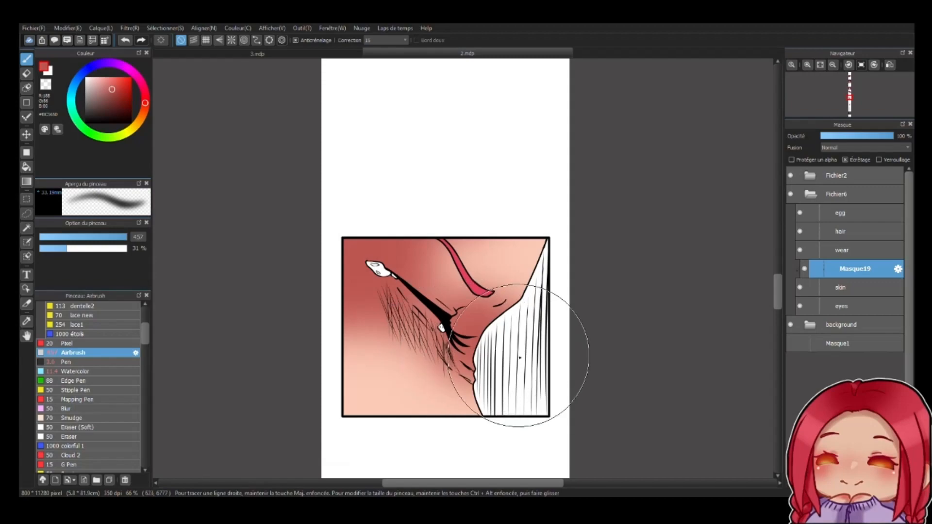
- Examine the red shading clipped to the skin area of the closed-eye panel
scroll(513, 363, "down", 3)
scroll(510, 364, "up", 2)
scroll(507, 367, "down", 2)
scroll(506, 370, "up", 2)
scroll(506, 369, "up", 4)
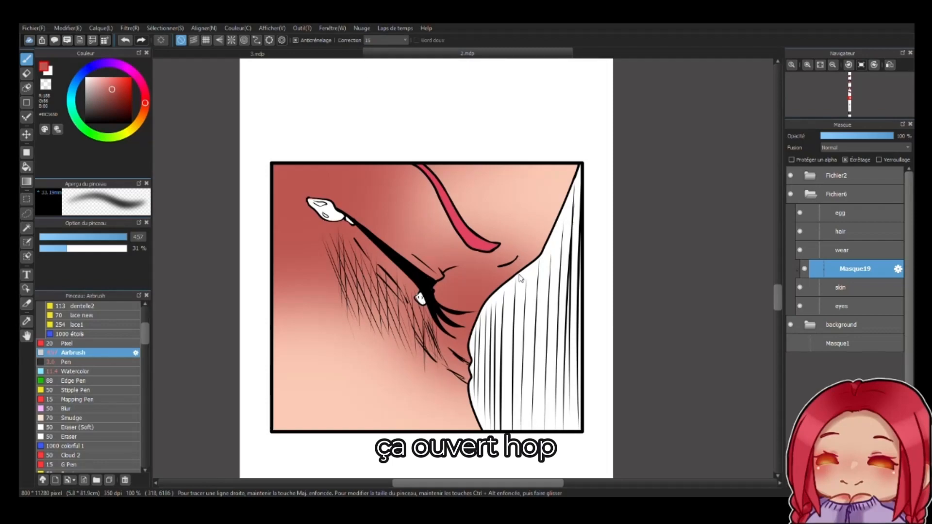
scroll(625, 321, "down", 2)
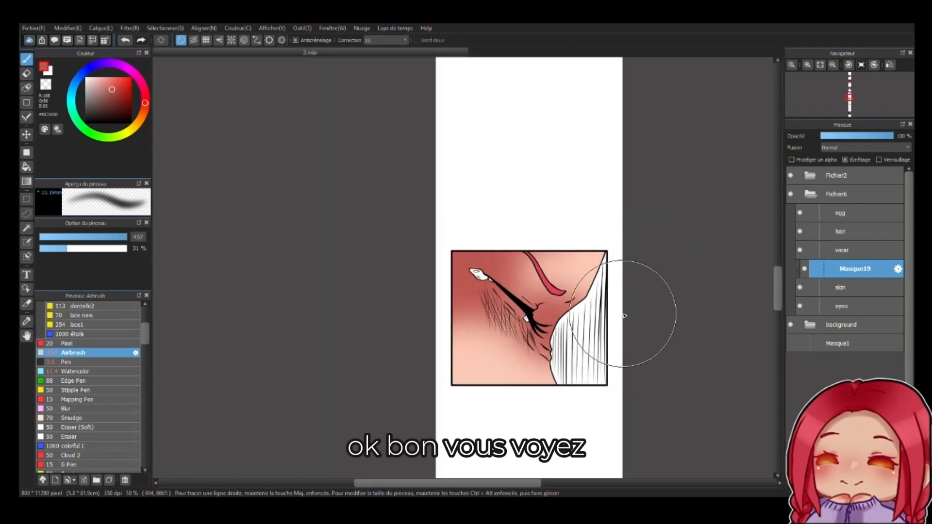
left_click_drag(618, 350, 555, 326)
left_click_drag(777, 288, 778, 291)
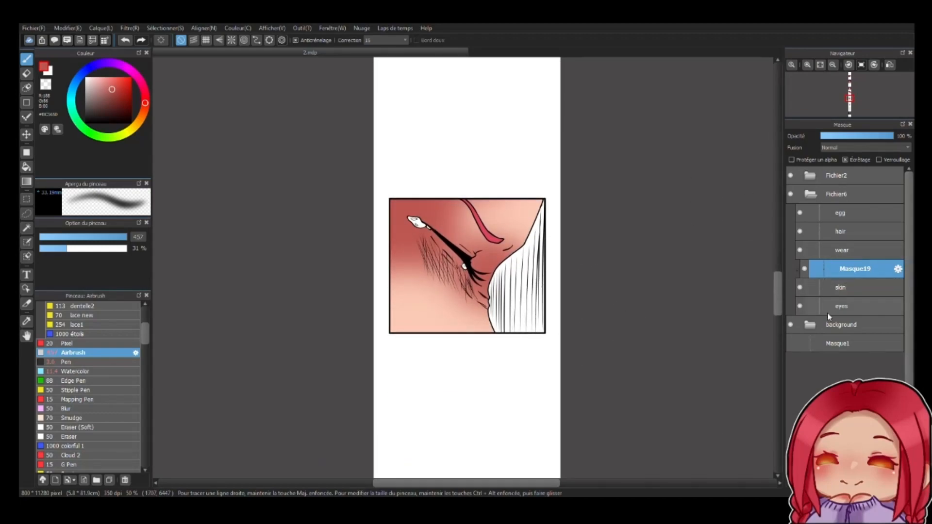
- Add a new clipped layer above the wear layer and delete it again
left_click(854, 254)
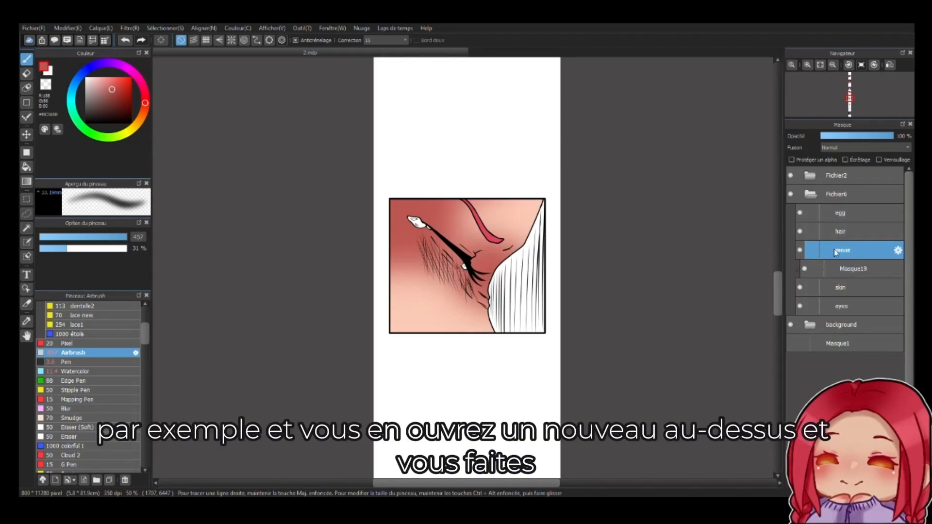
key("ctrl+shift+n")
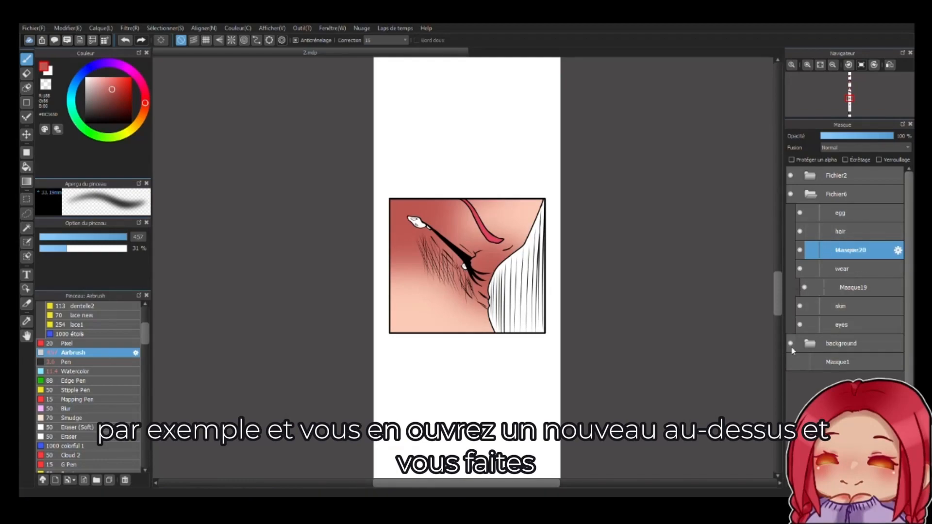
left_click(845, 160)
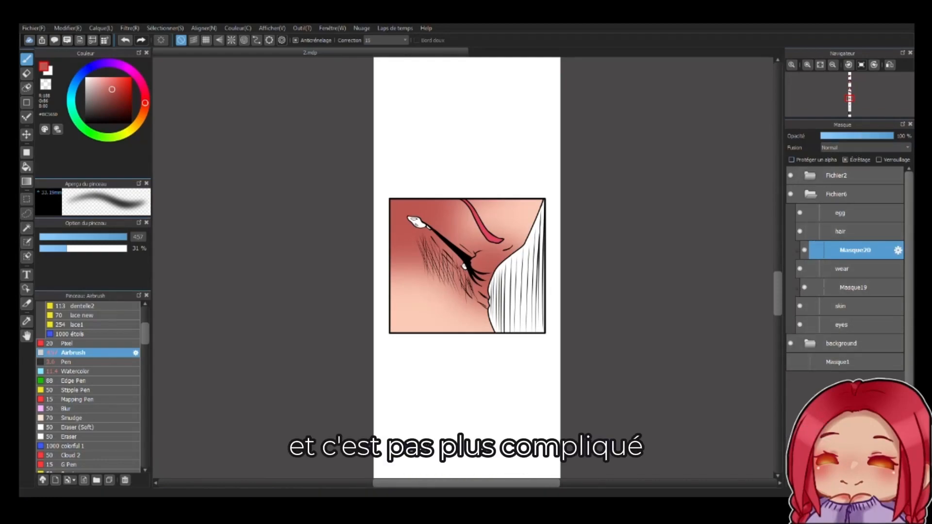
left_click(887, 480)
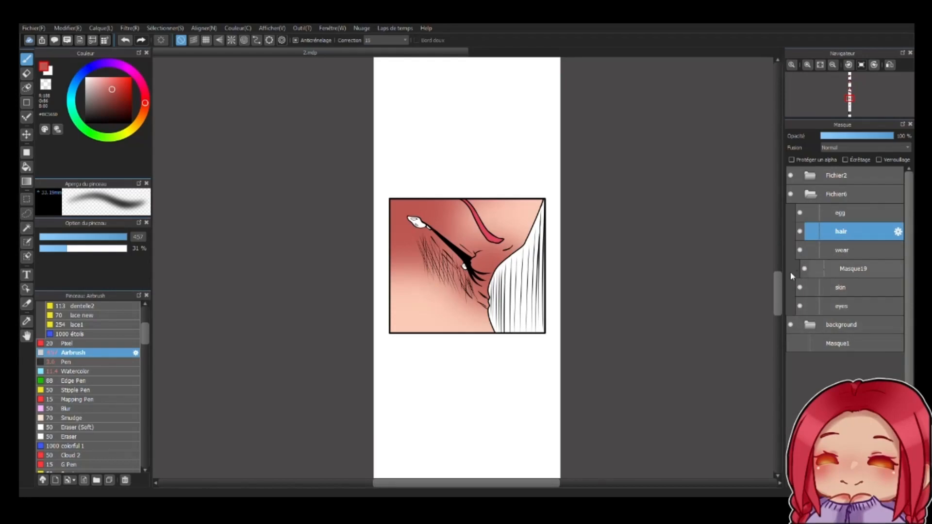
- Examine the finished coloured panel of the falling girl reaching out her hand
left_click_drag(777, 291, 779, 178)
scroll(432, 309, "up", 2)
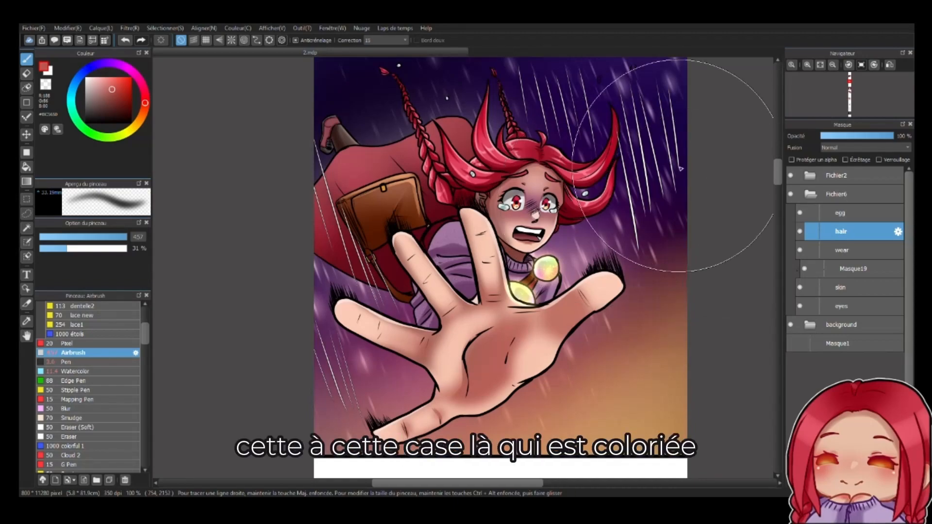
mouse_move(778, 180)
left_mouse_down()
mouse_move(780, 110)
mouse_move(777, 183)
left_mouse_up()
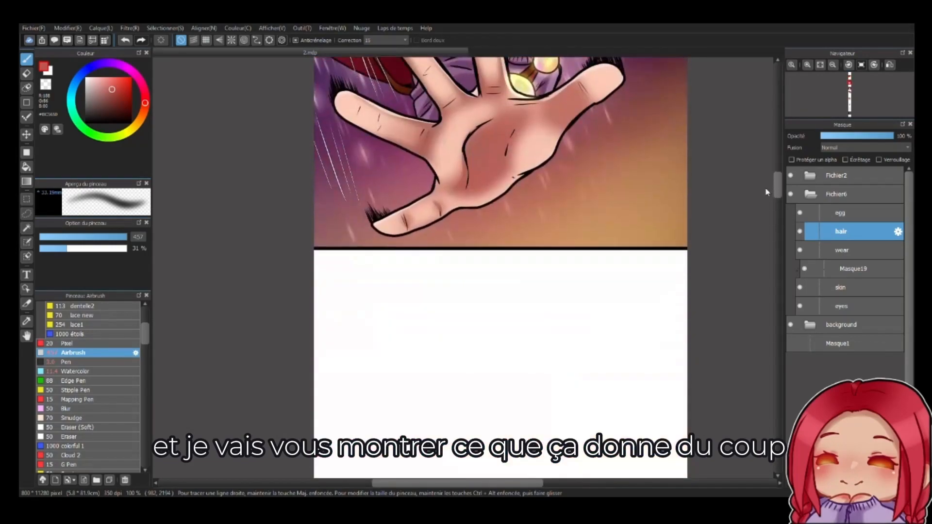
- Open 1.mdp and look over the coloured panels in the upper part of its strip
left_click(38, 28)
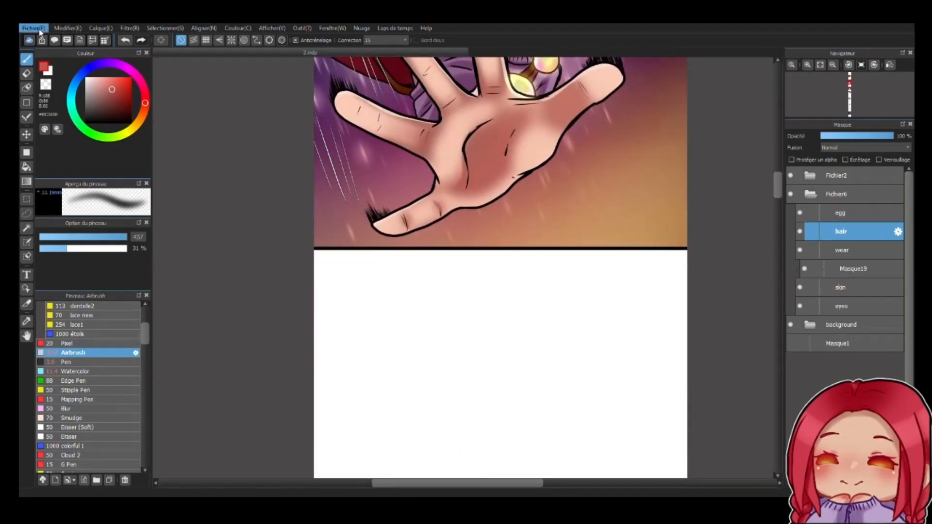
left_click(71, 94)
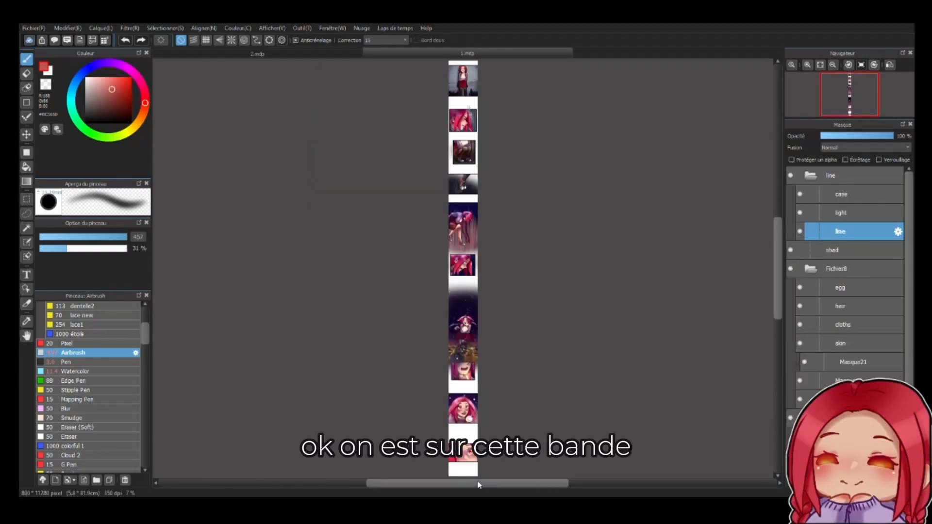
scroll(462, 213, "up", 6)
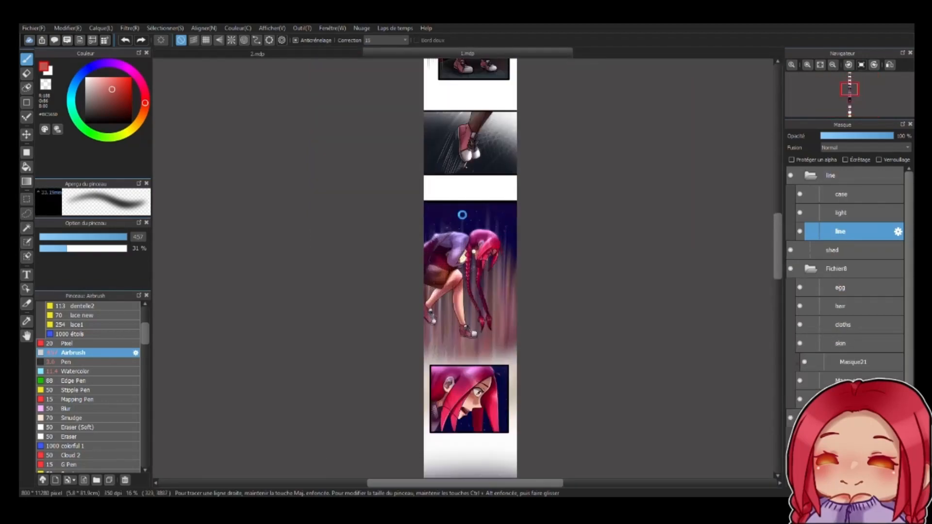
left_click_drag(778, 233, 748, 209)
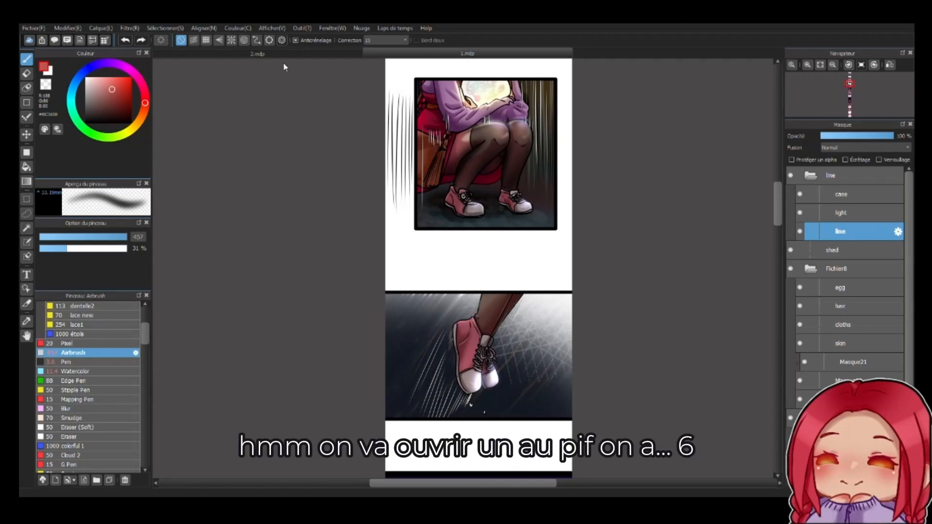
- Open 6.mdp and look over the night forest creature panels and the panels below them
left_click(480, 458)
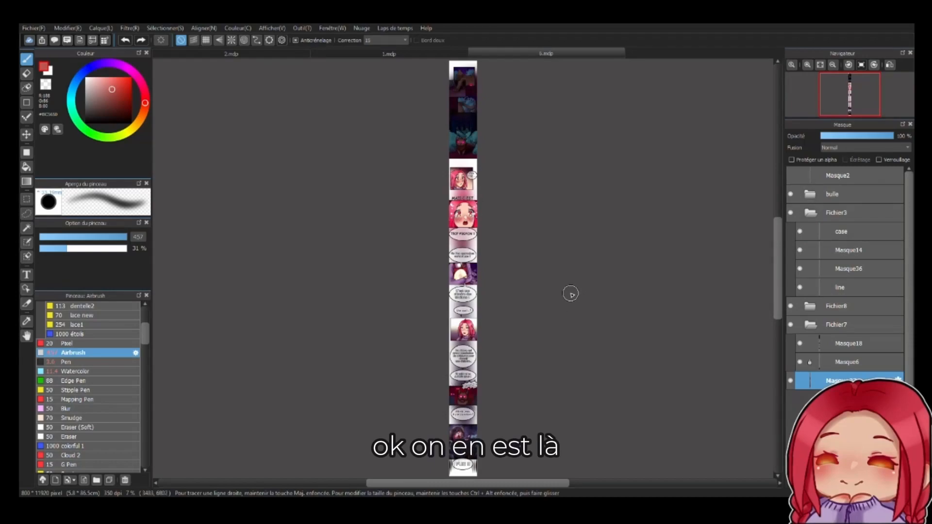
scroll(476, 112, "up", 4)
scroll(476, 112, "up", 1)
scroll(473, 115, "down", 2)
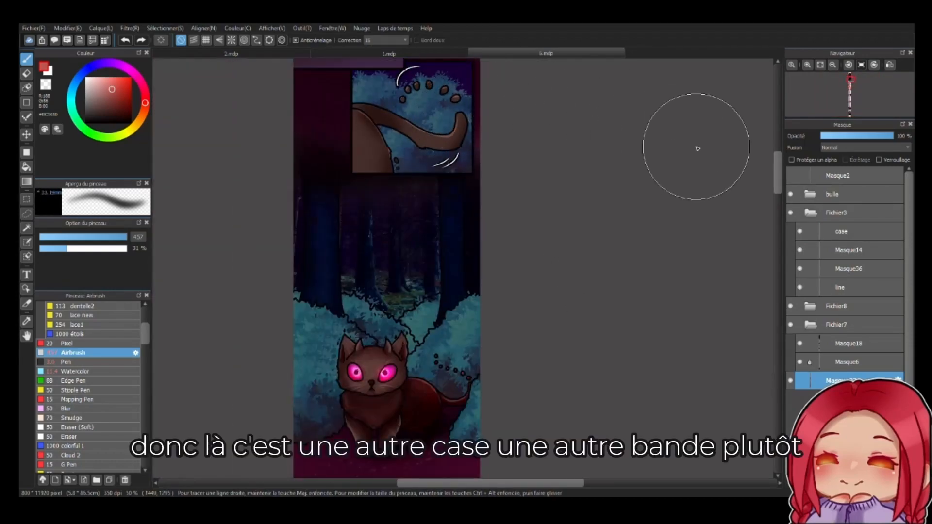
left_click_drag(780, 185, 762, 224)
scroll(625, 292, "down", 1)
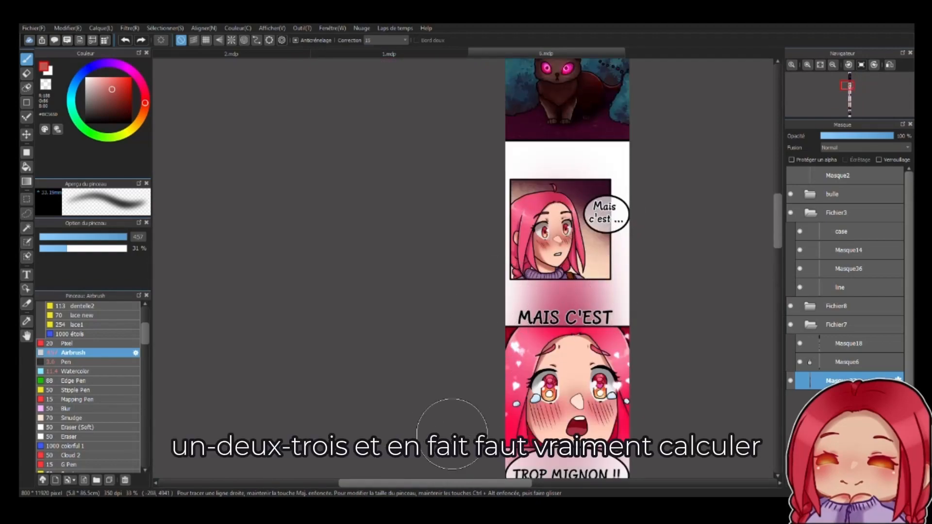
left_click_drag(776, 219, 776, 92)
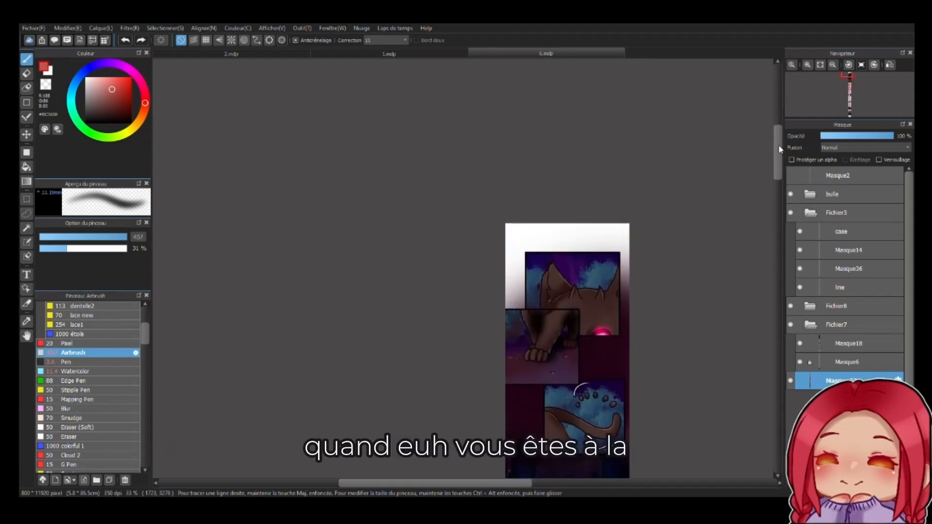
scroll(599, 233, "up", 4)
scroll(665, 245, "down", 2)
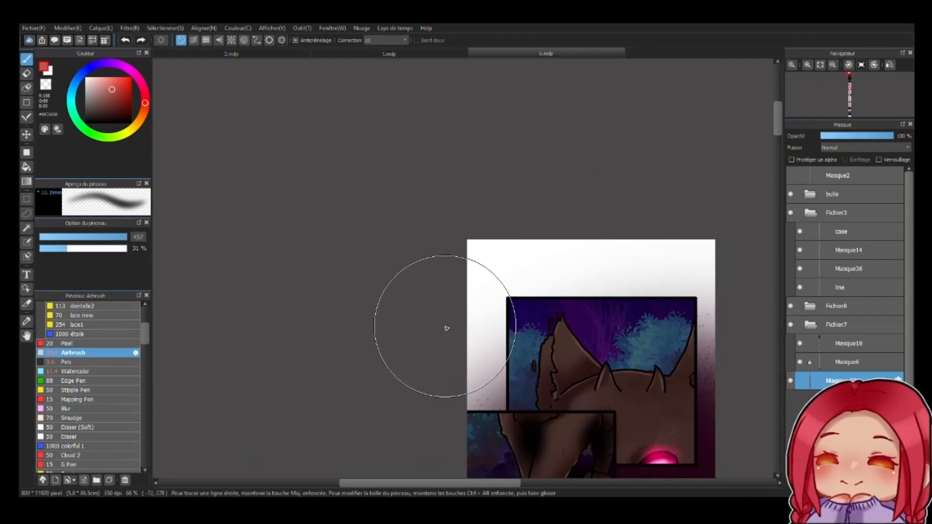
left_click_drag(734, 321, 572, 194)
- Examine the "Mais c'est ..." speech bubble and its panel, and activate the Text tool
left_click_drag(777, 125, 766, 199)
scroll(525, 272, "up", 4)
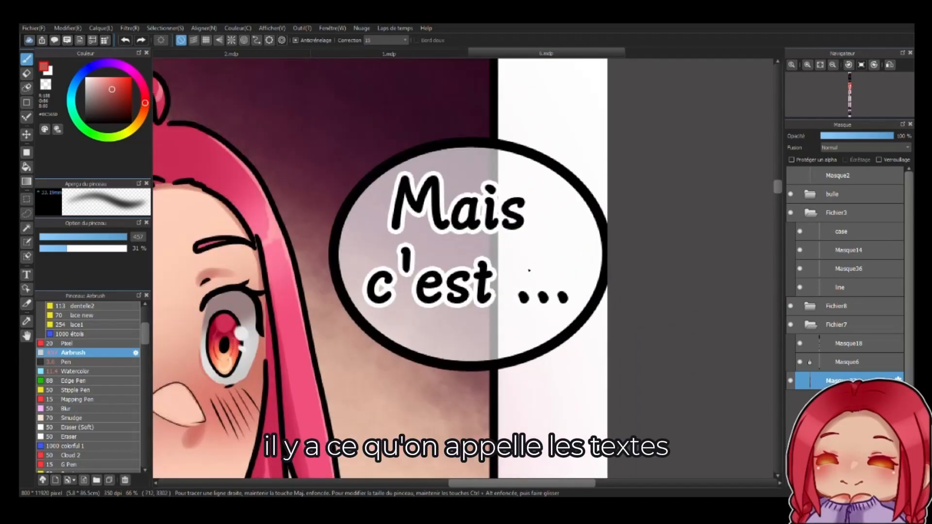
scroll(526, 271, "down", 2)
scroll(522, 289, "up", 6)
scroll(522, 288, "down", 6)
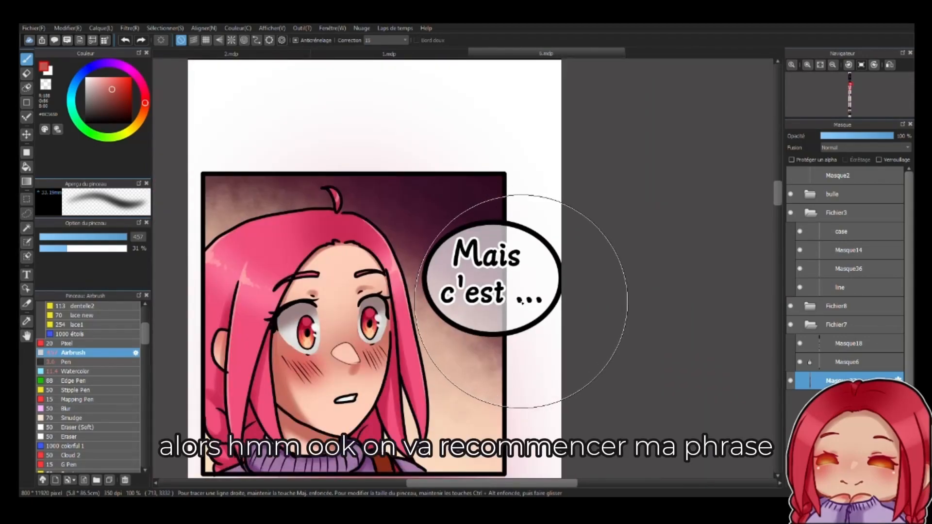
mouse_move(780, 194)
left_mouse_down()
mouse_move(780, 222)
mouse_move(780, 193)
mouse_move(781, 203)
left_mouse_up()
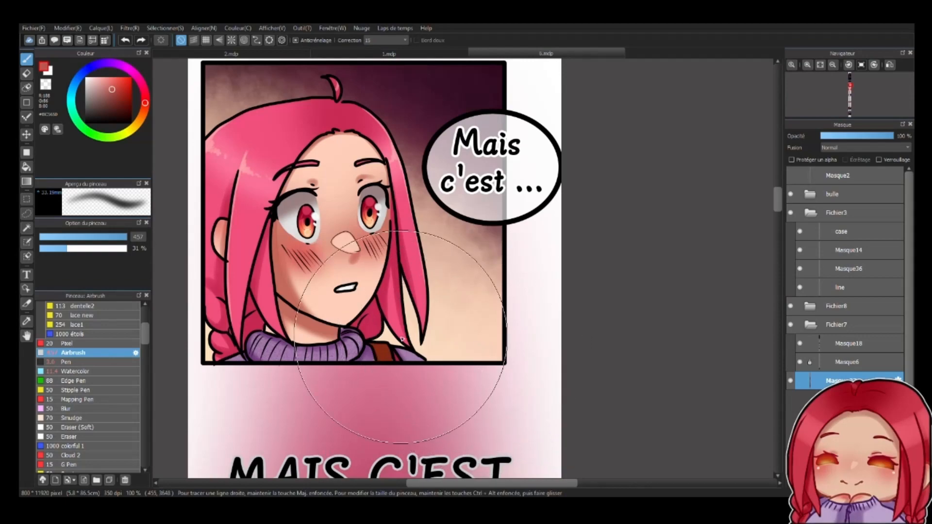
key("t")
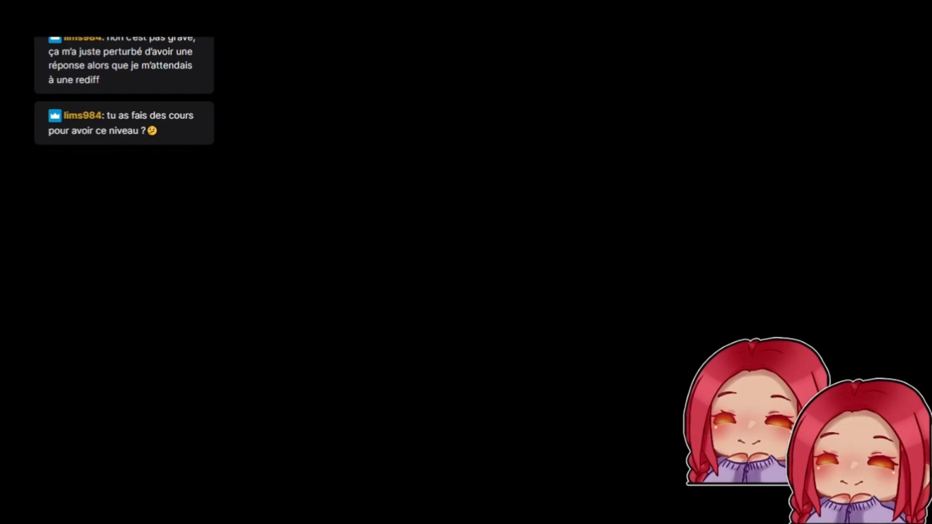
- In Twitch Studio, share the whole screen (Intégralité de l'écran, Écran 1), save the scene and return to the drawing
left_click(370, 367)
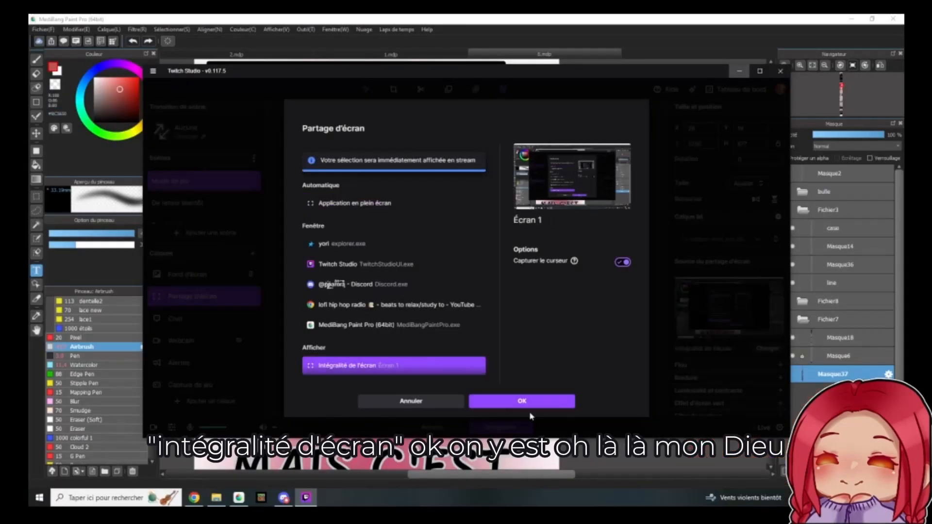
left_click(525, 403)
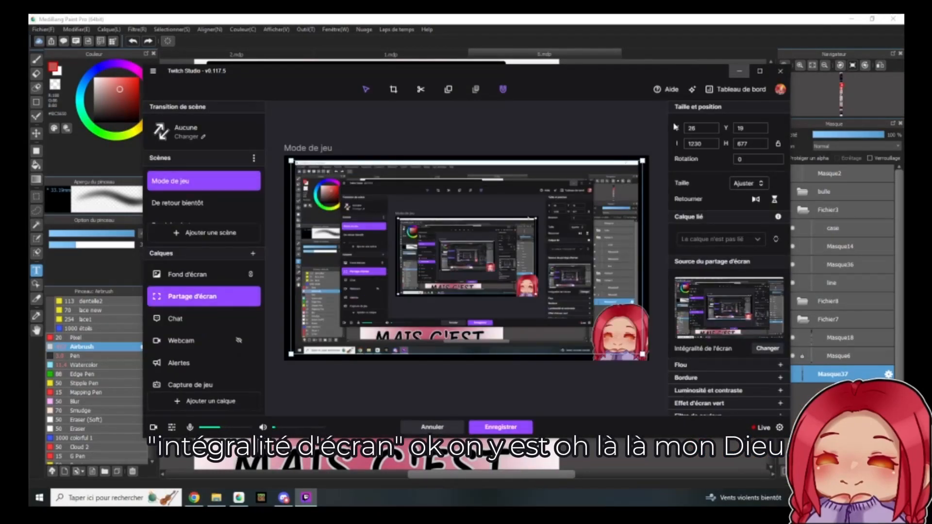
left_click(740, 71)
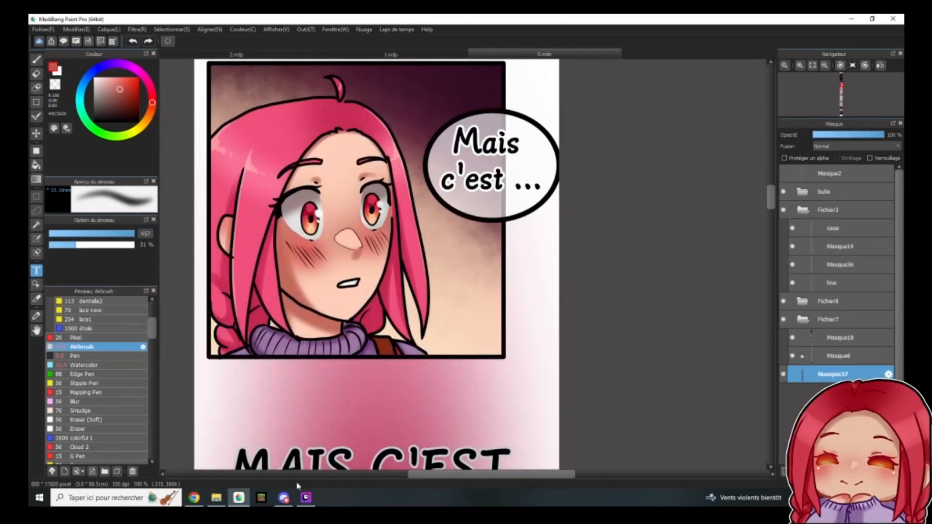
left_click(306, 498)
left_click(529, 428)
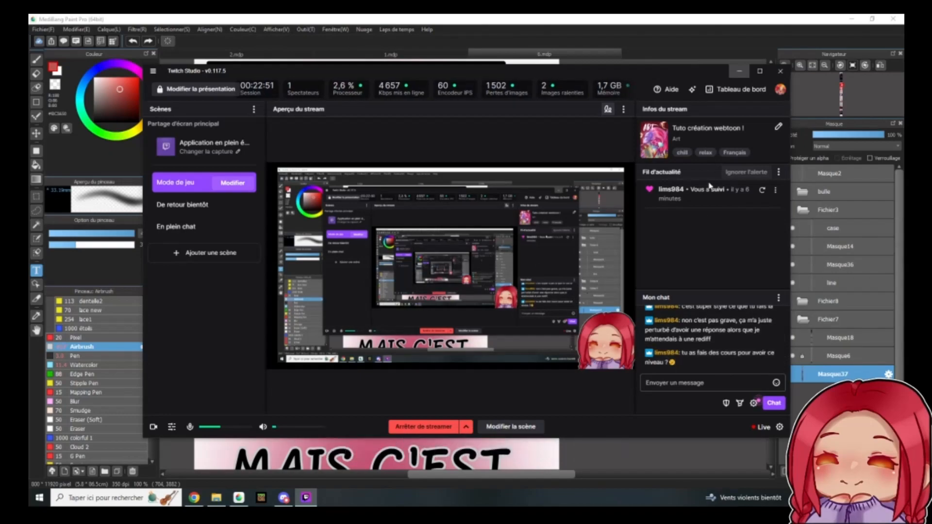
left_click(739, 72)
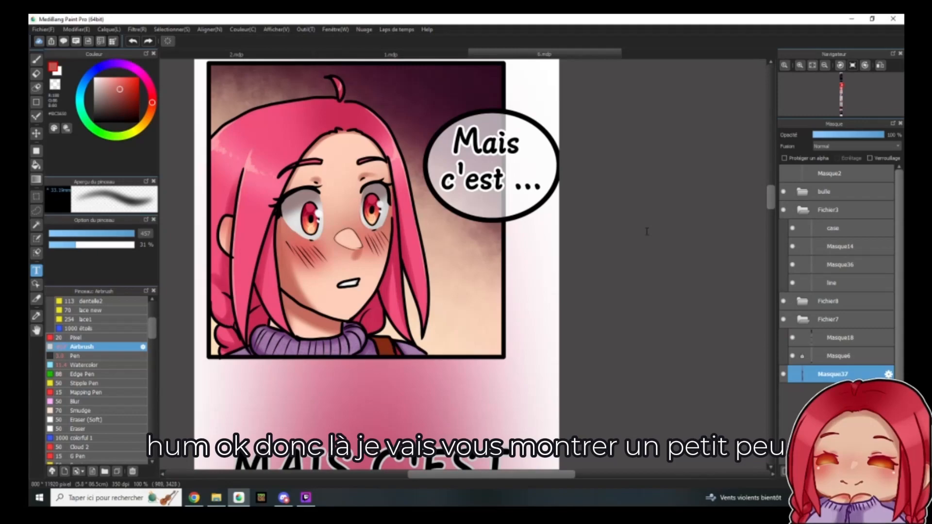
- Start a sample text below the "Mais c'est ..." panel and enable cloud text rendering for it
left_click(282, 378)
left_click(306, 497)
left_click(306, 498)
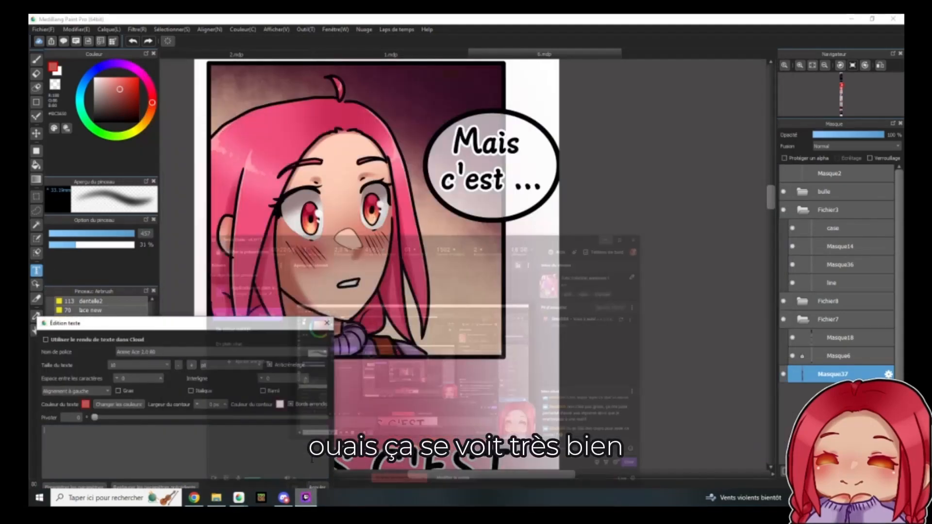
mouse_move(286, 330)
left_mouse_down()
mouse_move(320, 290)
mouse_move(409, 236)
mouse_move(466, 232)
mouse_move(461, 243)
left_mouse_up()
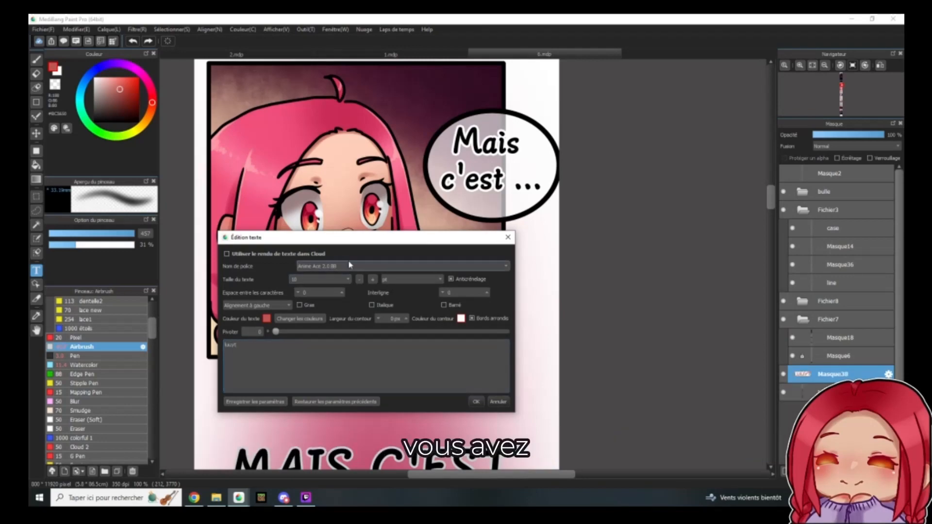
left_click(287, 250)
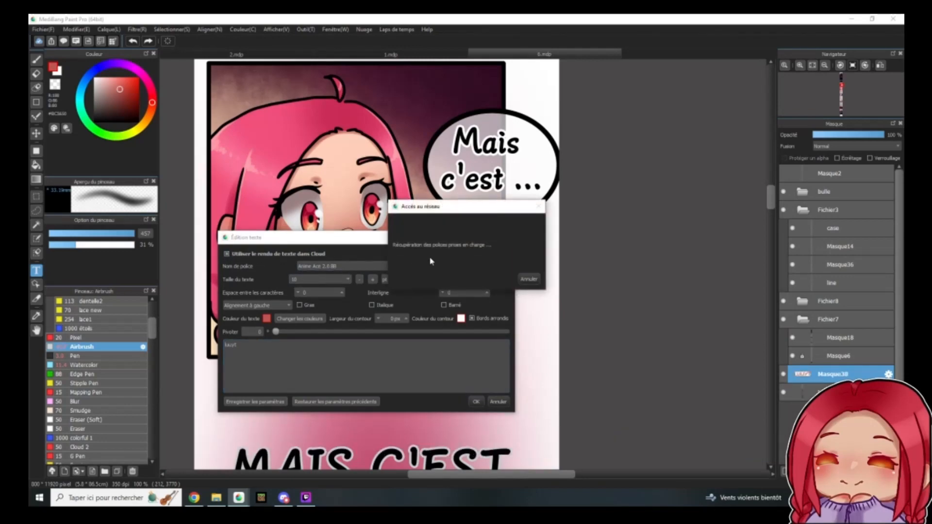
- Browse the available cloud fonts for the sample text and cancel the text edit
left_click(495, 282)
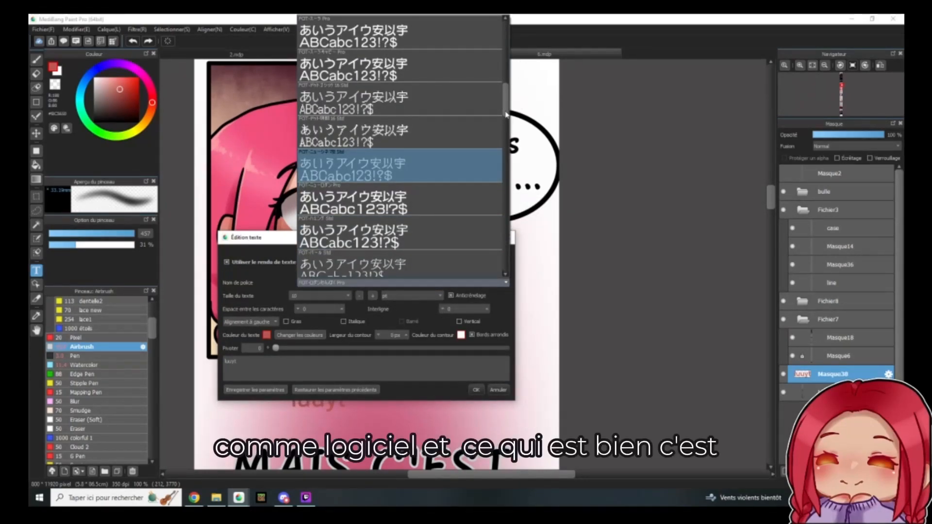
left_click_drag(506, 107, 506, 78)
scroll(496, 125, "down", 4)
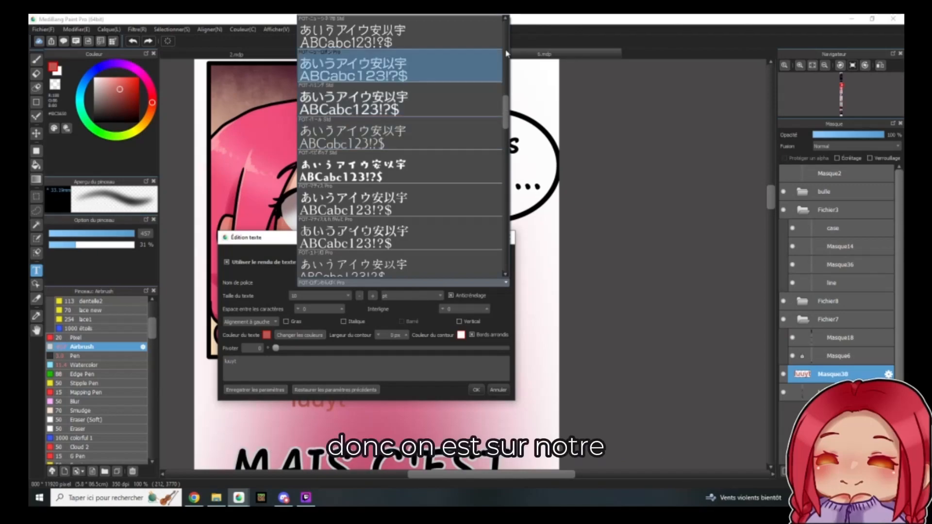
left_click_drag(506, 114, 505, 30)
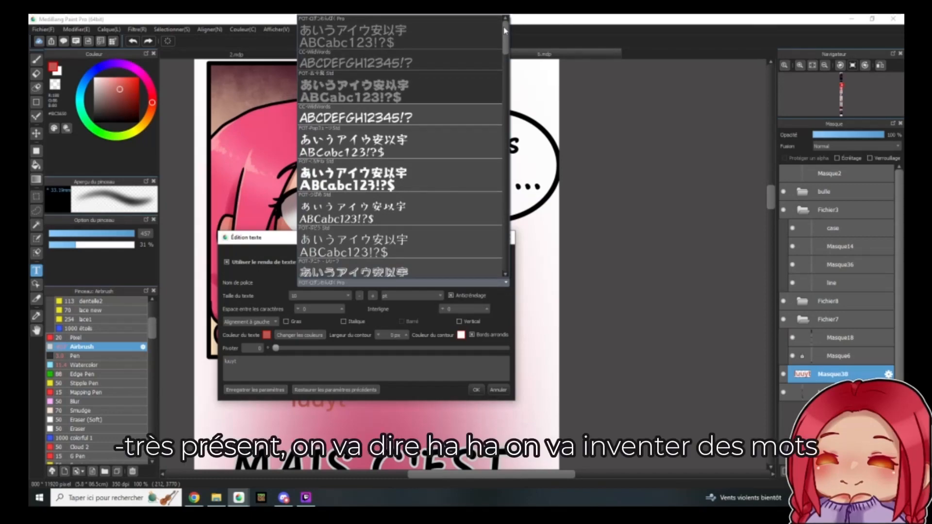
left_click(311, 499)
left_click(311, 499)
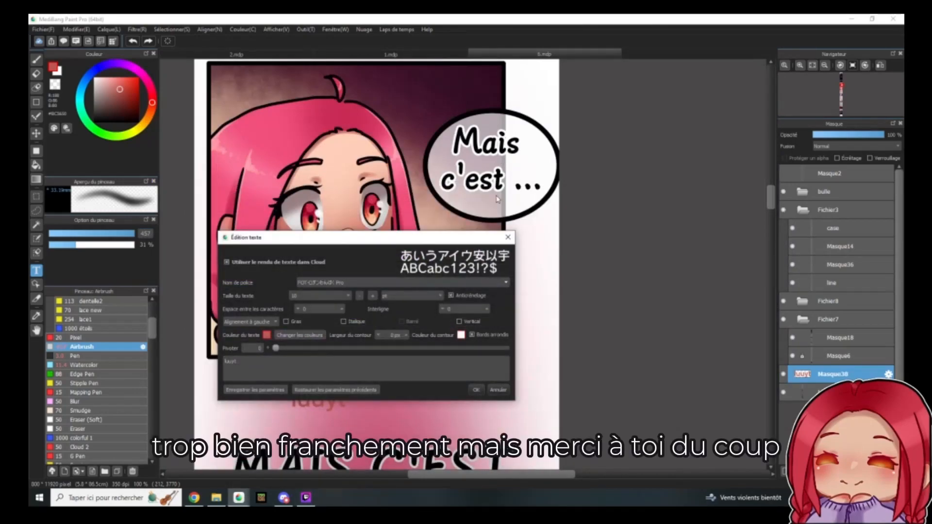
left_click(498, 282)
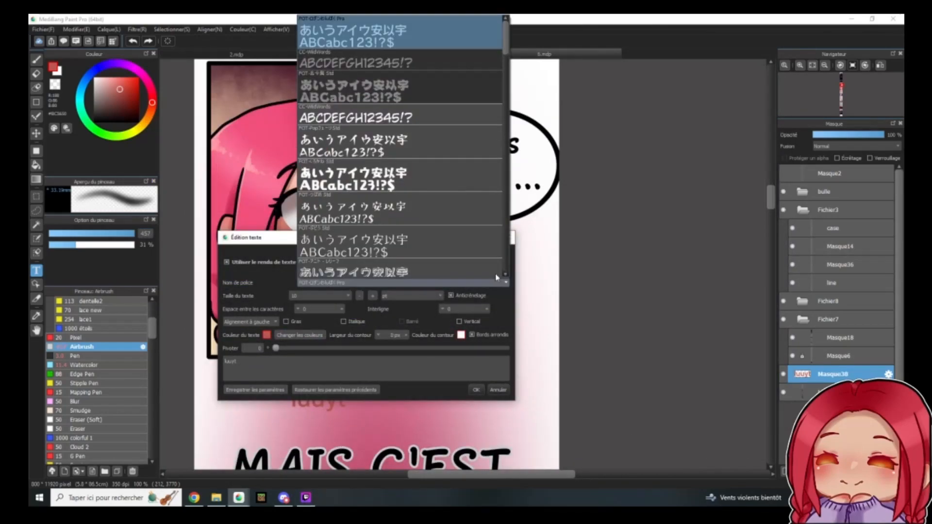
scroll(506, 40, "up", 1)
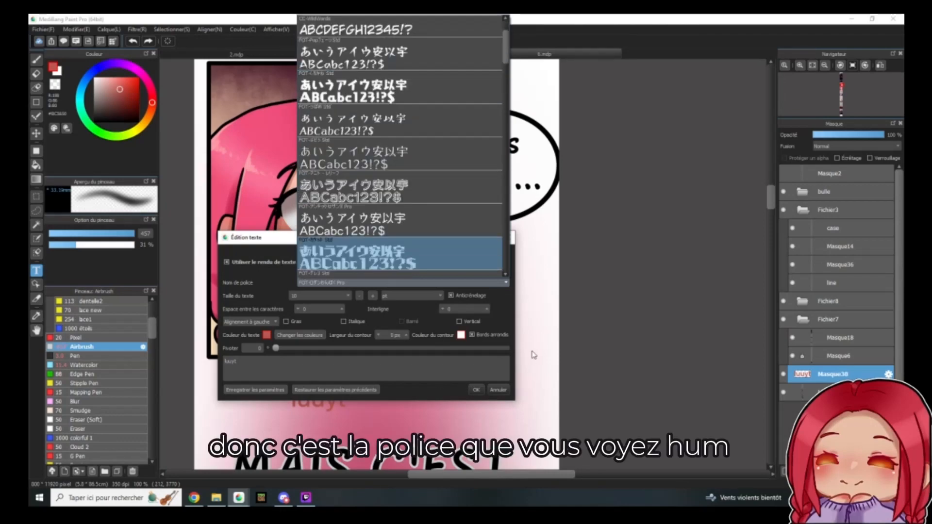
left_click(502, 390)
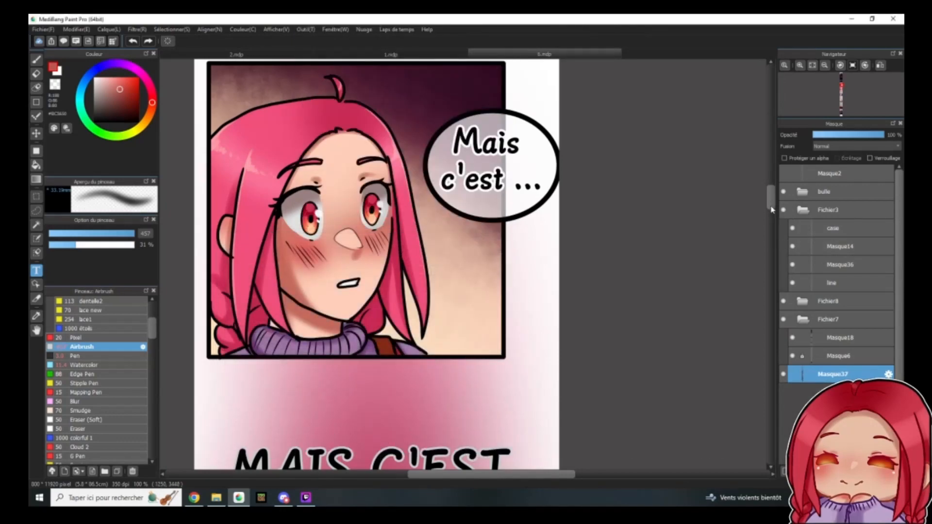
mouse_move(772, 209)
left_mouse_down()
mouse_move(741, 427)
mouse_move(770, 284)
mouse_move(777, 108)
mouse_move(785, 192)
mouse_move(775, 209)
mouse_move(768, 201)
left_mouse_up()
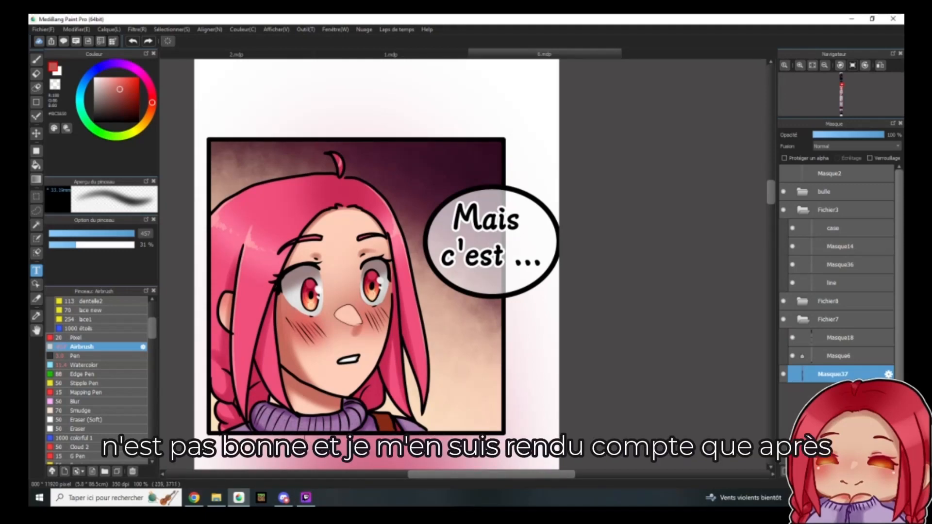
- Start the sample text "tuyu-" below the "Mais c'est ..." panel and set its text colour to black
left_click(305, 441)
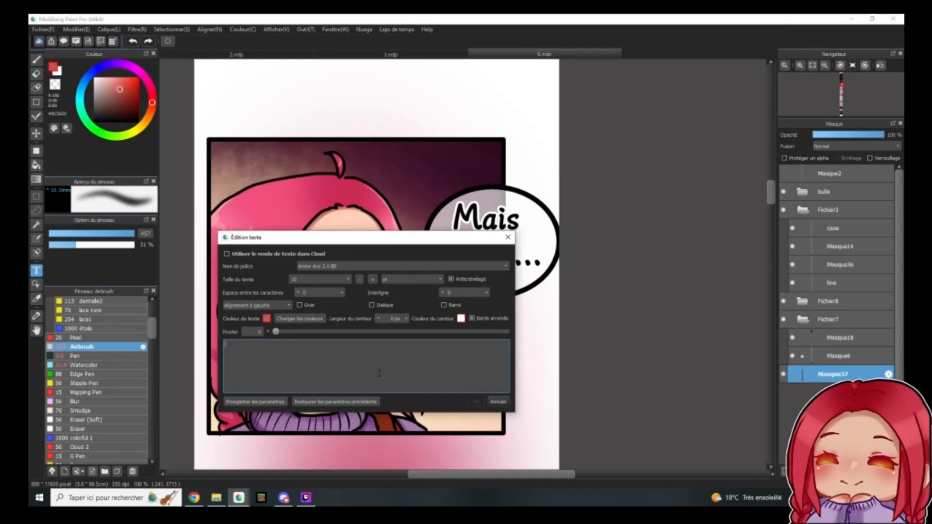
type("tuyu-")
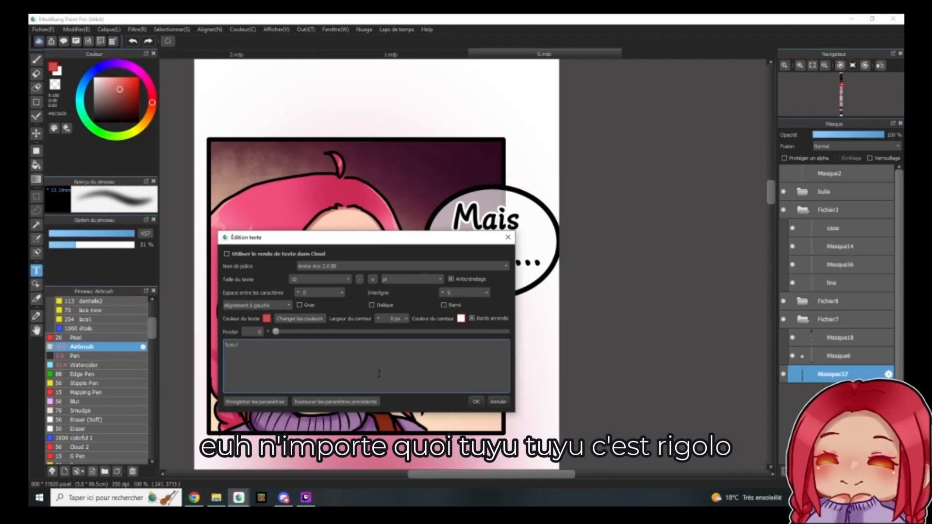
left_click(267, 319)
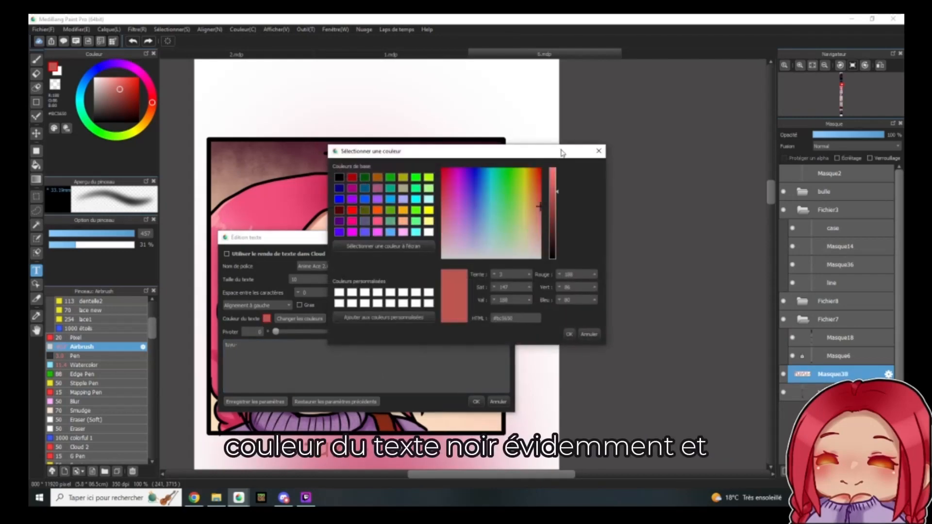
left_click_drag(555, 221, 563, 333)
left_click(563, 333)
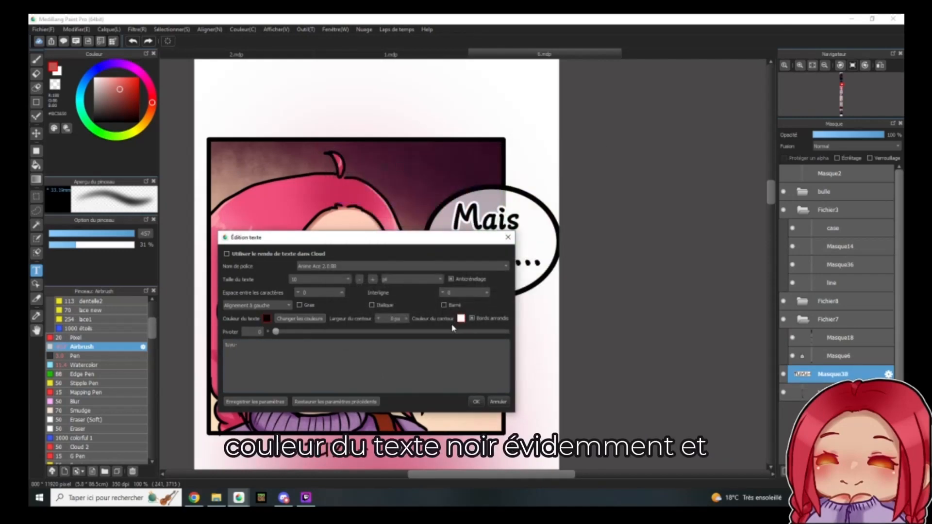
- Give the sample text a 3 px white outline and a size of 24, apply it and inspect the lettering up close
left_click(406, 323)
left_click(407, 323)
left_click(407, 323)
left_click(347, 279)
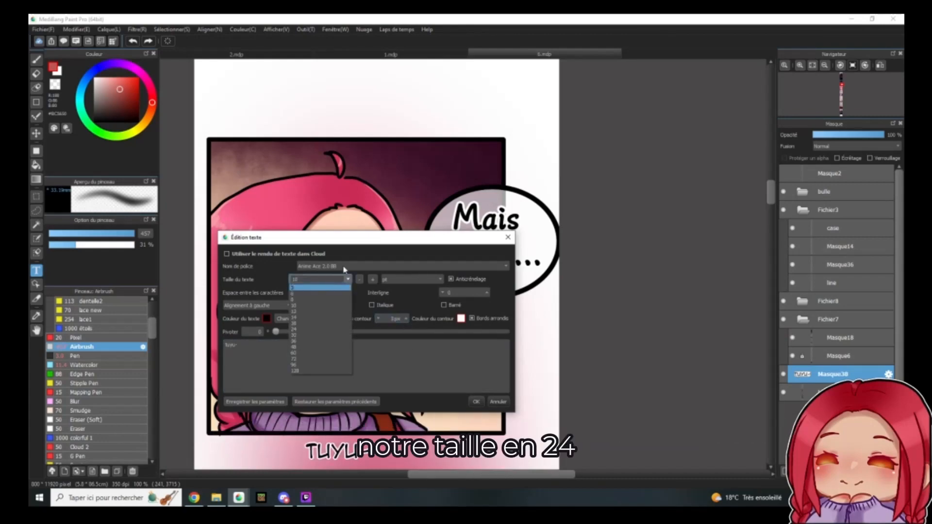
left_click(316, 330)
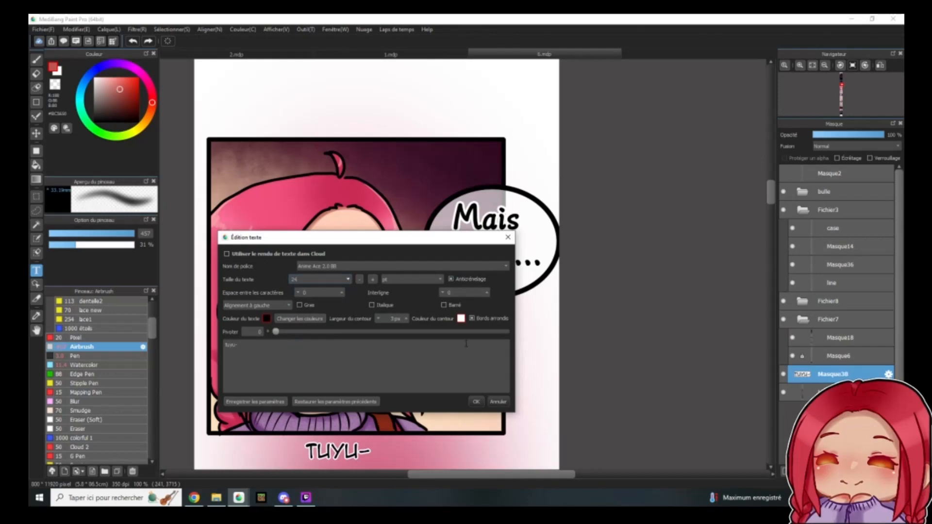
left_click(478, 400)
scroll(455, 433, "down", 2)
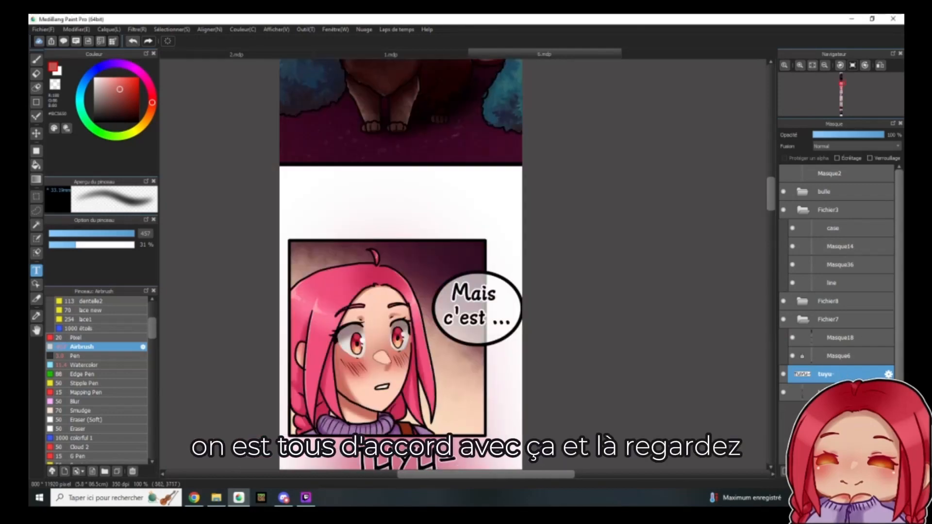
left_click_drag(437, 464, 434, 391)
scroll(409, 348, "up", 4)
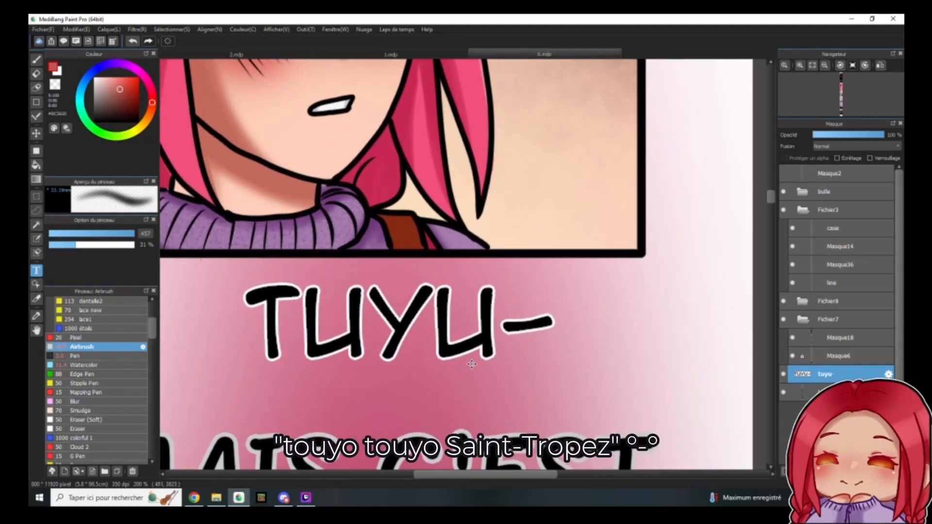
- Check the chat in Twitch Studio, return to the drawing and hide the "tuyu-" text layer
left_click(306, 497)
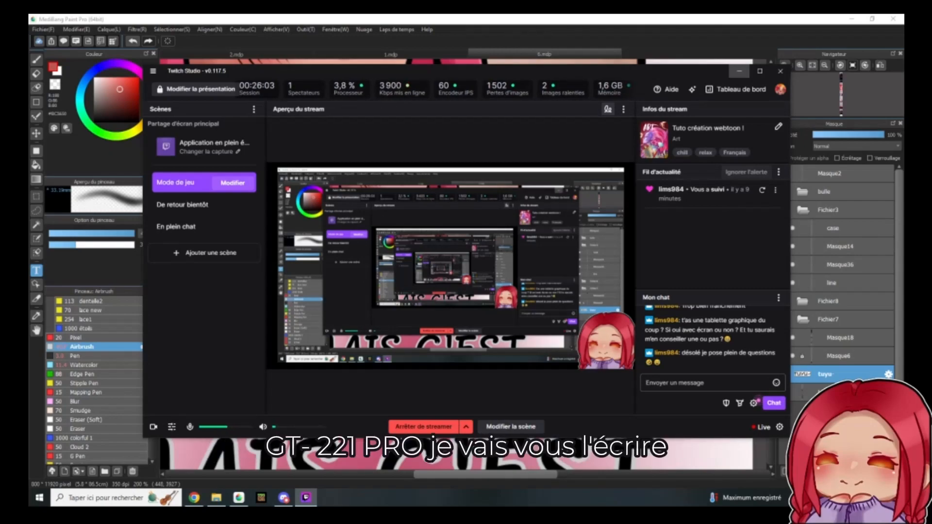
left_click(305, 500)
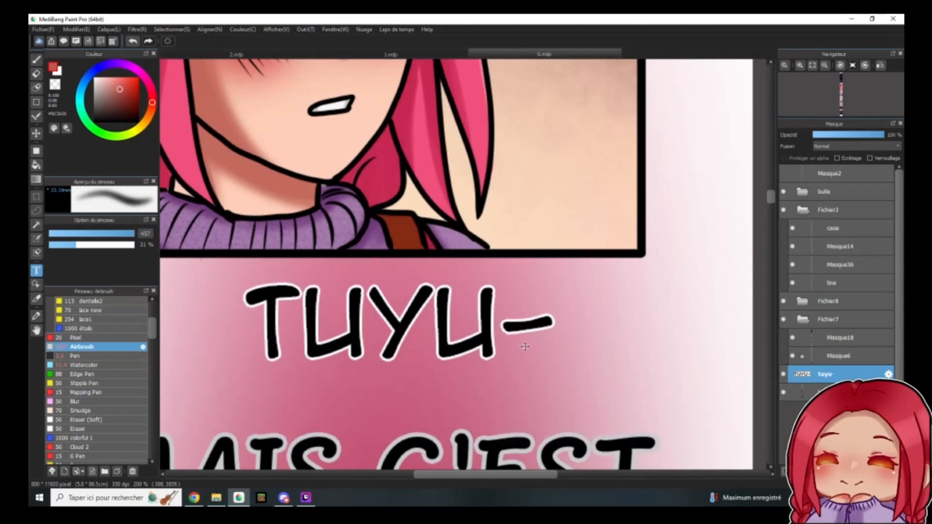
left_click(783, 374)
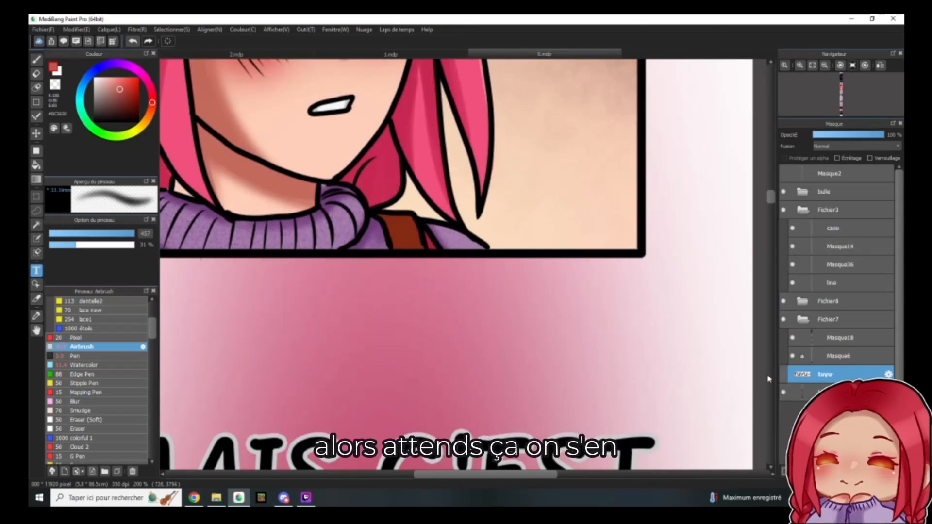
- Create a new blank image of 1000 × 1000 px at 350 dpi from the size history
scroll(741, 228, "down", 5)
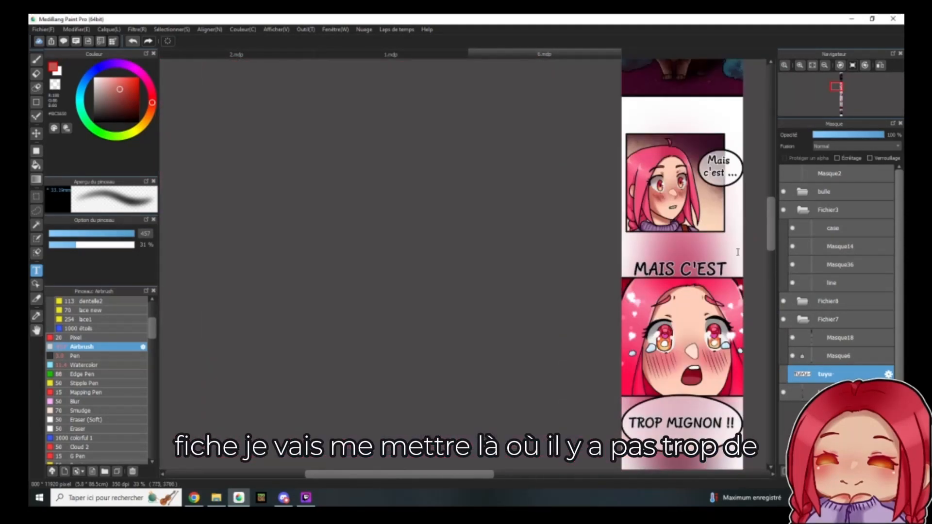
scroll(721, 335, "down", 10)
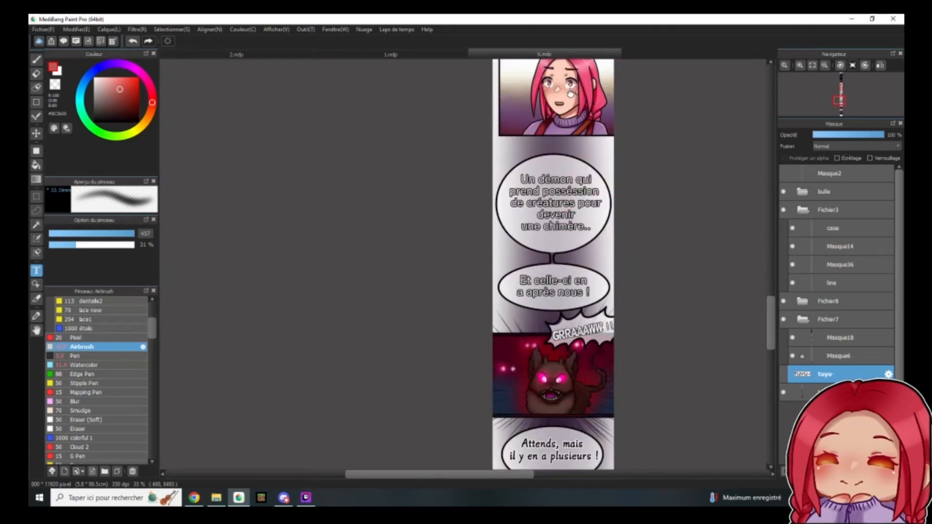
scroll(555, 333, "down", 3)
scroll(500, 347, "up", 12)
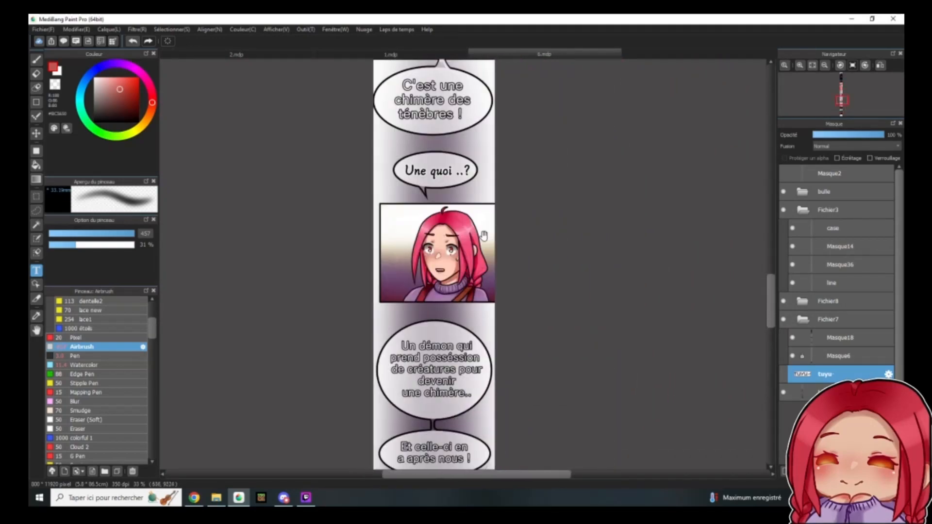
left_click(43, 29)
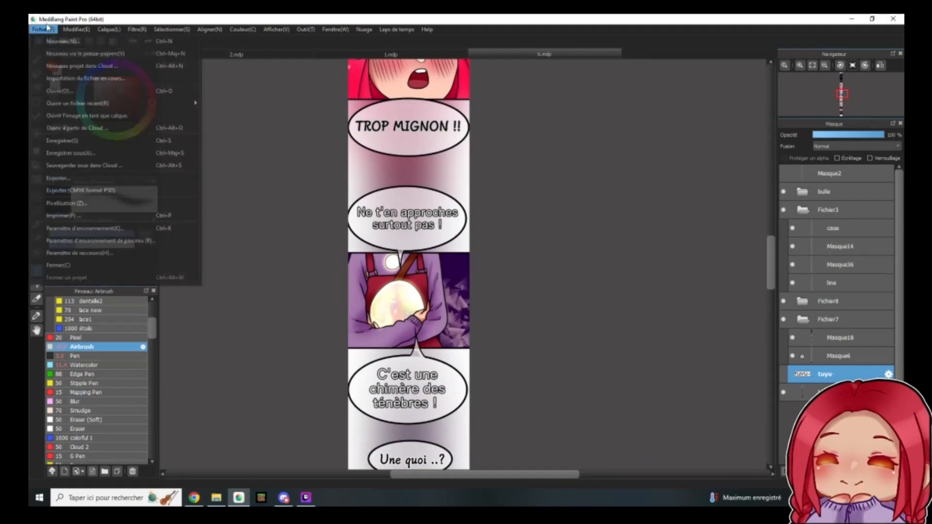
left_click(62, 46)
left_click(481, 246)
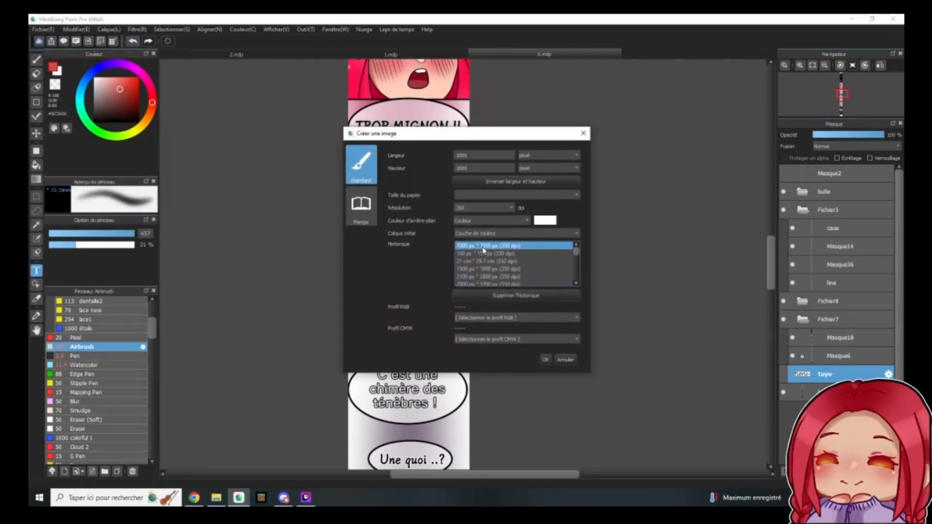
left_click(546, 361)
- Set the drawing colour to black and choose the Pen brush at size 7.3
left_click_drag(134, 112, 137, 121)
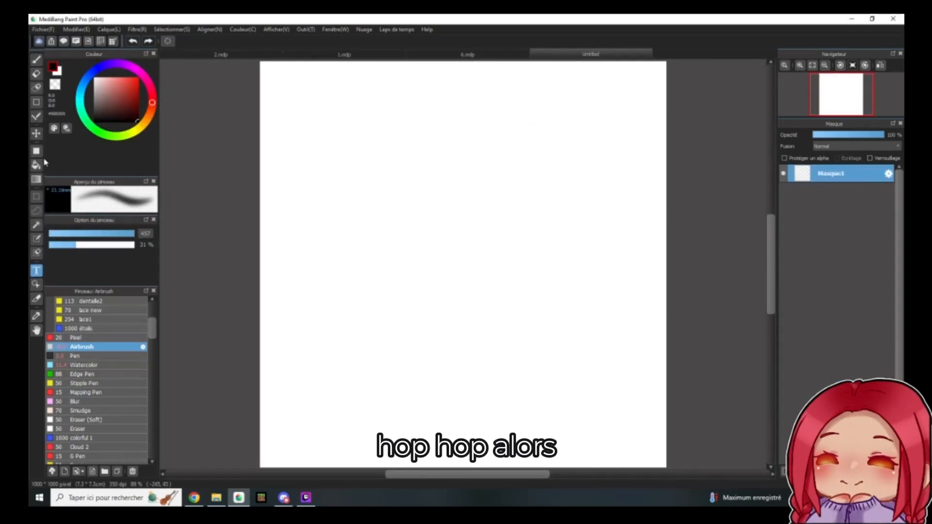
left_click(80, 346)
left_click(82, 358)
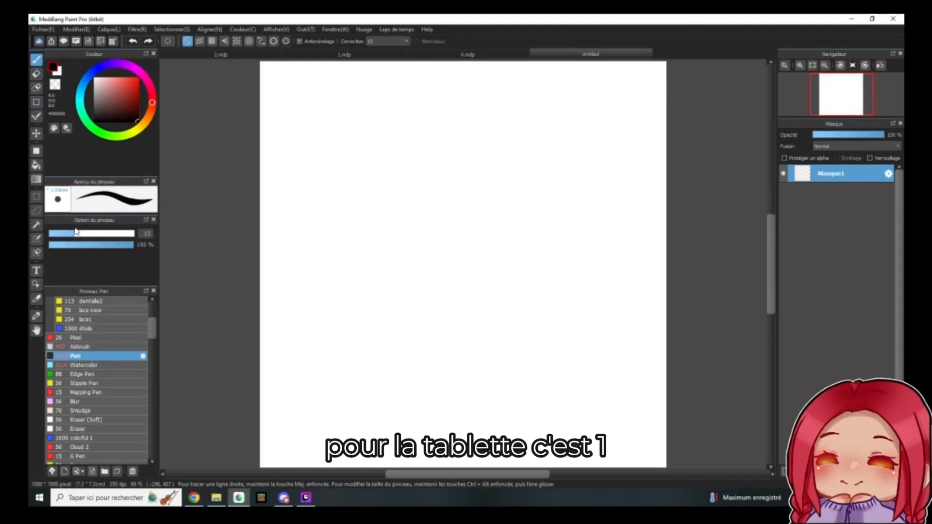
left_click(60, 234)
- Handwrite "Huion - GT.221 Pro" near the top of the blank canvas with "Kamvas" beneath "Huion"
mouse_move(291, 118)
left_mouse_down()
mouse_move(291, 147)
mouse_move(309, 132)
left_mouse_up()
mouse_move(306, 119)
left_mouse_down()
mouse_move(307, 145)
mouse_move(329, 128)
mouse_move(341, 144)
mouse_move(389, 124)
mouse_move(428, 137)
left_mouse_up()
left_click(336, 114)
mouse_move(459, 120)
left_mouse_down()
mouse_move(450, 123)
mouse_move(459, 139)
left_mouse_up()
mouse_move(450, 138)
left_mouse_down()
mouse_move(482, 128)
mouse_move(501, 152)
mouse_move(531, 131)
mouse_move(542, 147)
left_mouse_up()
mouse_move(552, 120)
left_mouse_down()
mouse_move(543, 145)
mouse_move(554, 146)
left_mouse_up()
mouse_move(579, 127)
left_mouse_down()
mouse_move(579, 150)
mouse_move(583, 138)
mouse_move(600, 146)
left_mouse_up()
left_click_drag(602, 139, 607, 130)
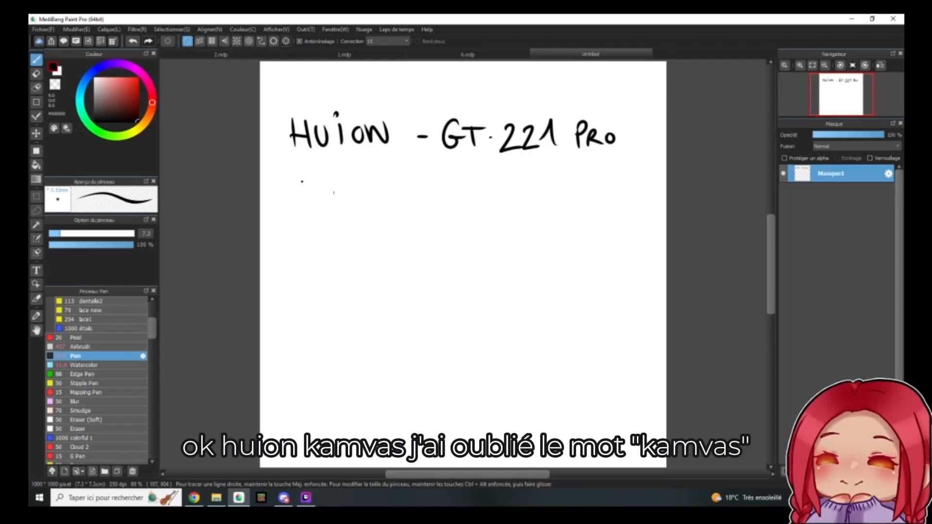
mouse_move(291, 163)
left_mouse_down()
mouse_move(290, 183)
mouse_move(303, 164)
mouse_move(305, 184)
mouse_move(352, 174)
mouse_move(354, 184)
mouse_move(364, 171)
mouse_move(379, 185)
left_mouse_up()
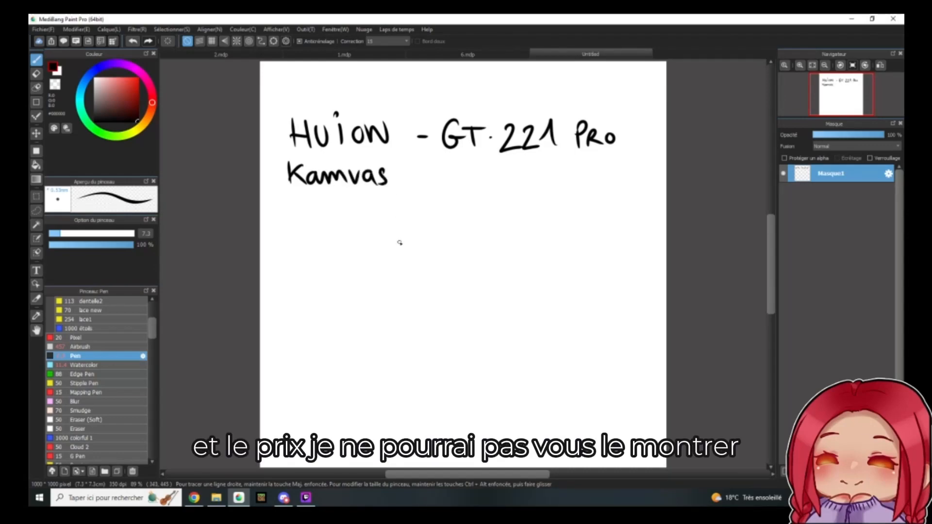
- Switch to Twitch Studio, shrink and reposition its window, enlarge it enough to read the chat, and minimize it
left_click(306, 498)
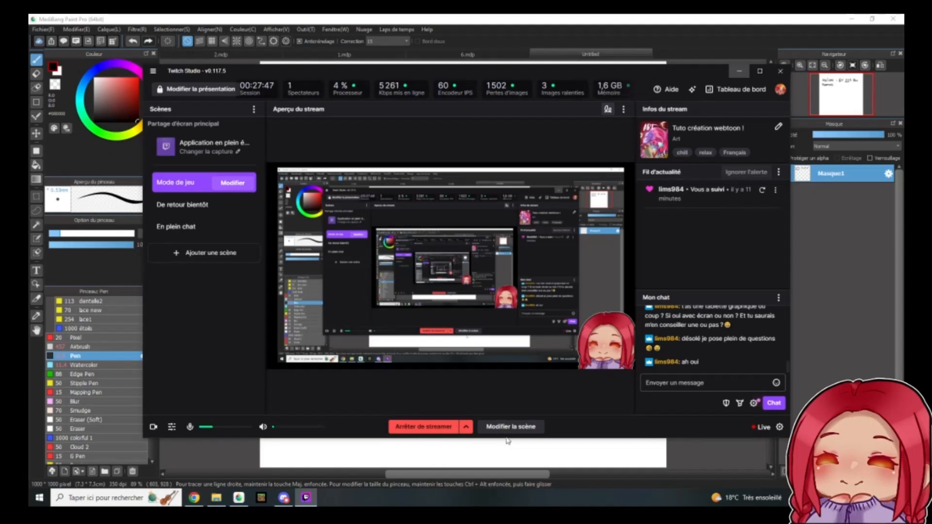
left_click_drag(787, 438, 553, 313)
left_click_drag(460, 73, 560, 112)
left_click_drag(654, 272, 787, 270)
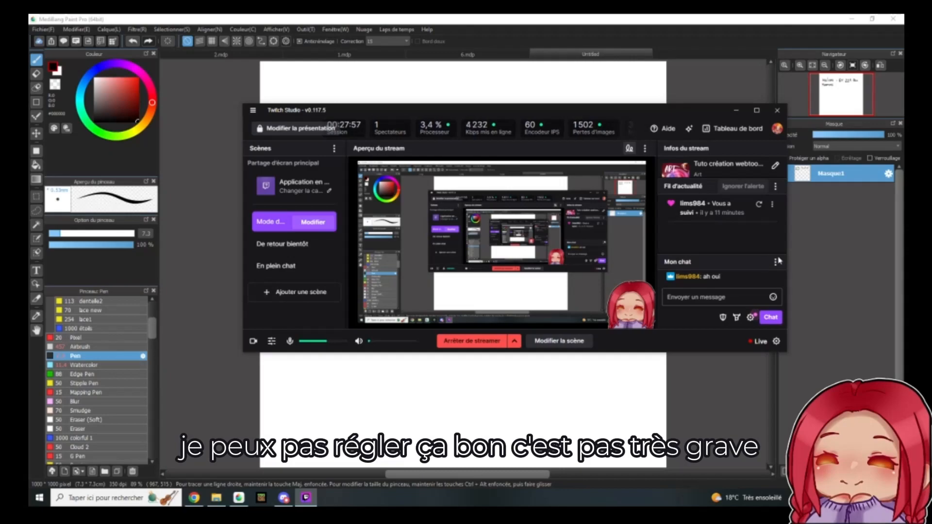
left_click_drag(755, 351, 754, 417)
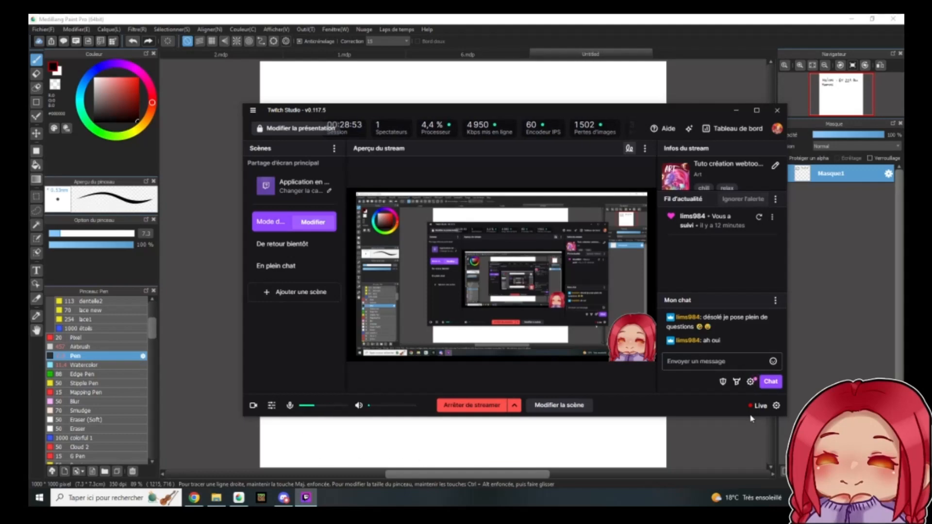
left_click(736, 110)
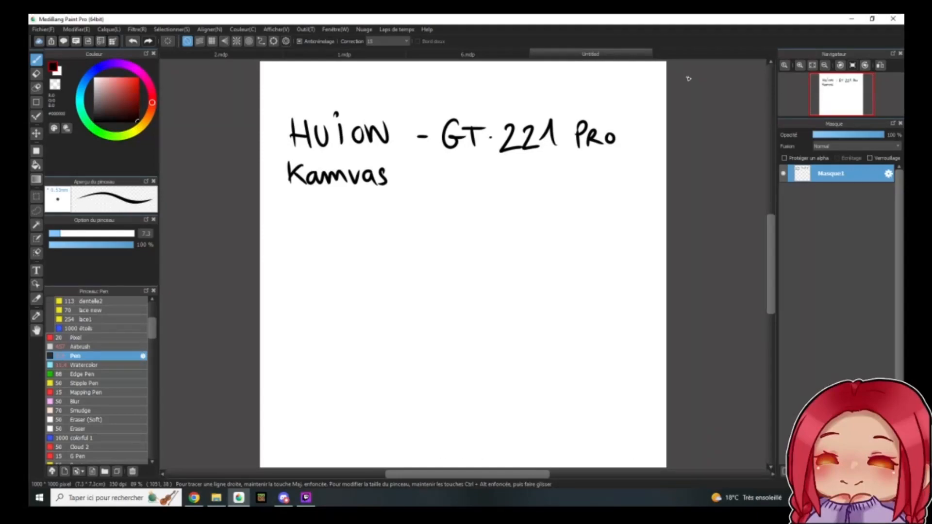
- Handwrite "Medibang" below the tablet name, around the middle of the canvas
mouse_move(305, 254)
left_mouse_down()
mouse_move(305, 291)
mouse_move(332, 291)
mouse_move(353, 272)
mouse_move(349, 290)
left_mouse_up()
mouse_move(371, 269)
left_mouse_down()
mouse_move(369, 290)
mouse_move(378, 291)
left_mouse_up()
left_click_drag(384, 276, 384, 287)
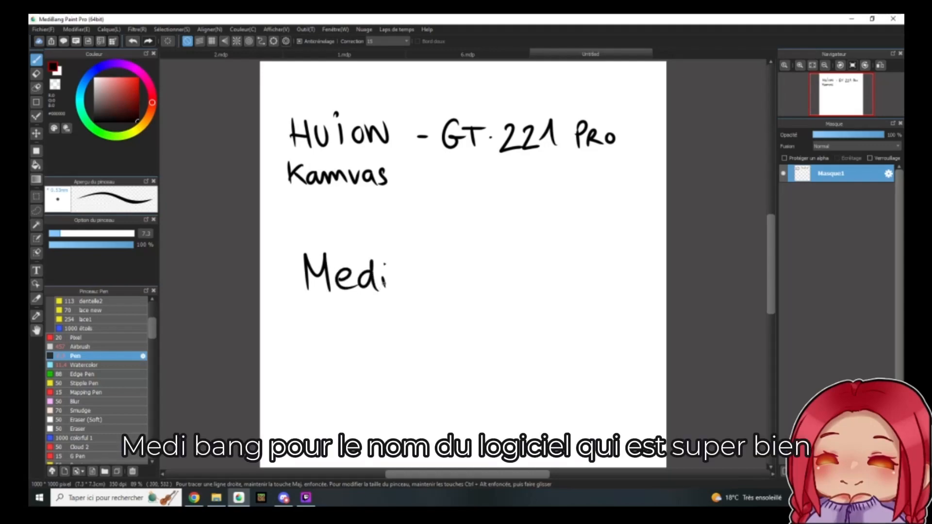
left_click(384, 265)
mouse_move(400, 251)
left_mouse_down()
mouse_move(396, 281)
mouse_move(430, 289)
left_mouse_up()
mouse_move(438, 289)
left_mouse_down()
mouse_move(449, 279)
mouse_move(459, 288)
left_mouse_up()
left_click_drag(467, 271, 465, 306)
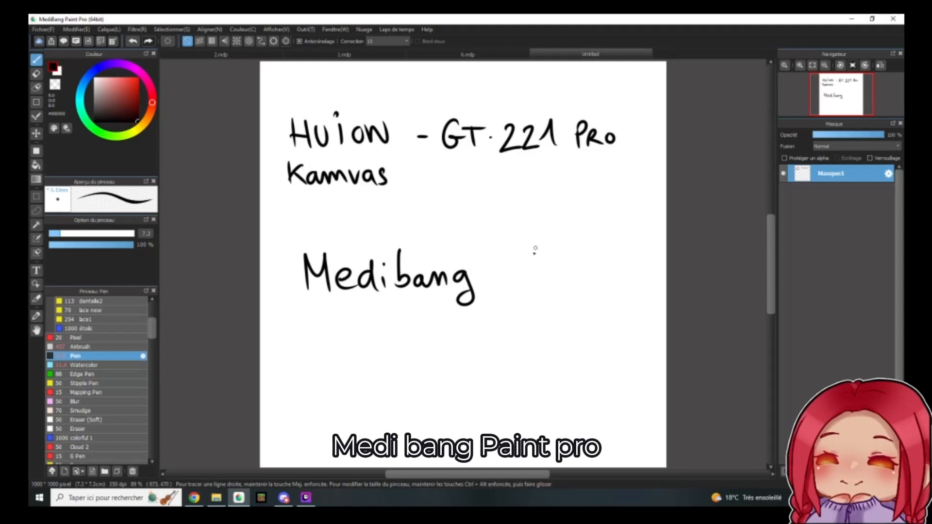
- Handwrite "Paint Pro" after "Medibang" and draw a horizontal dividing line between the tablet and software names
mouse_move(493, 242)
left_mouse_down()
mouse_move(501, 286)
mouse_move(489, 255)
mouse_move(518, 272)
mouse_move(553, 264)
mouse_move(559, 280)
mouse_move(595, 286)
left_mouse_up()
left_click(530, 265)
left_click(602, 265)
left_click_drag(595, 253, 602, 268)
mouse_move(607, 271)
left_mouse_down()
mouse_move(608, 288)
mouse_move(625, 273)
left_mouse_up()
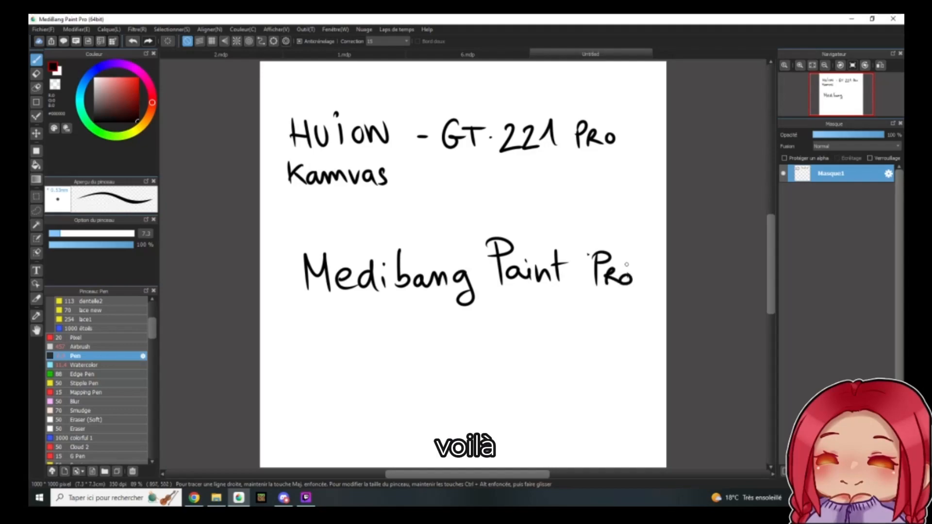
left_click_drag(325, 210, 578, 208)
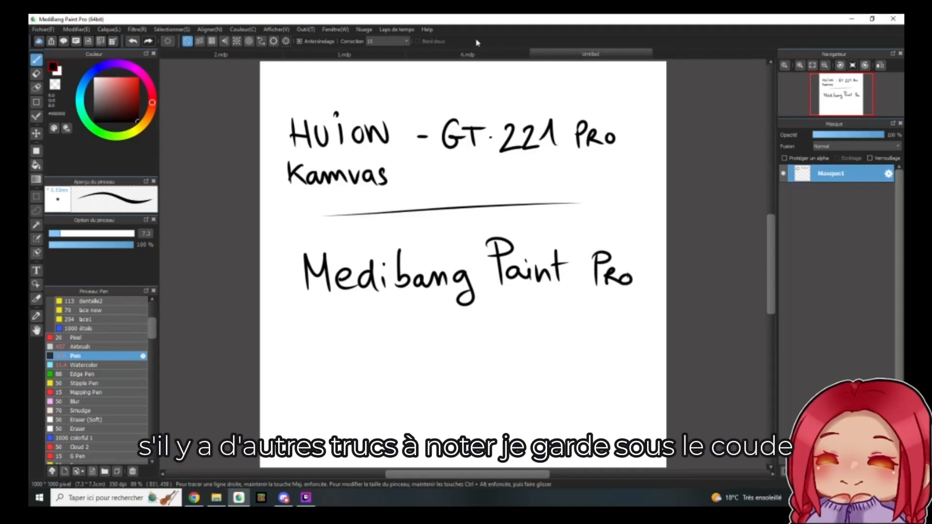
- Switch to the finished coloured comic strip document and look over the whole strip from its last panel back to its first
left_click(489, 51)
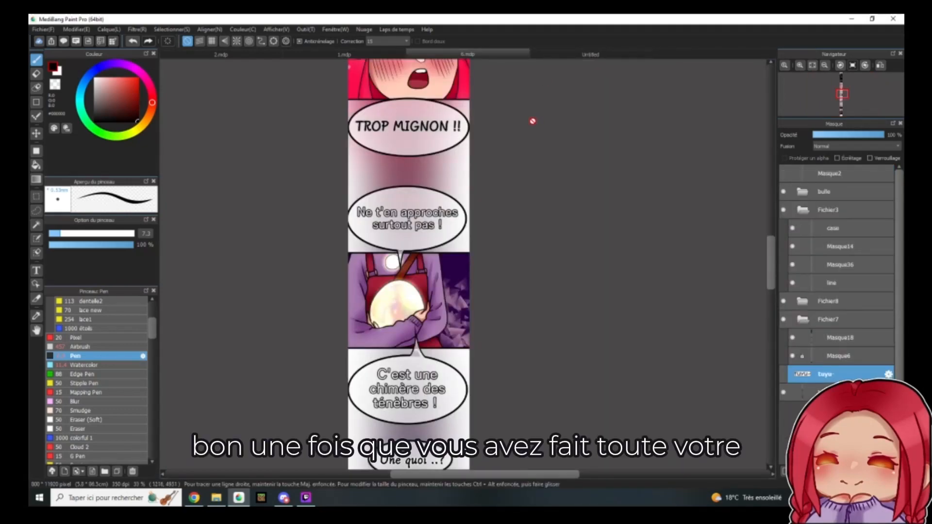
scroll(526, 227, "down", 5)
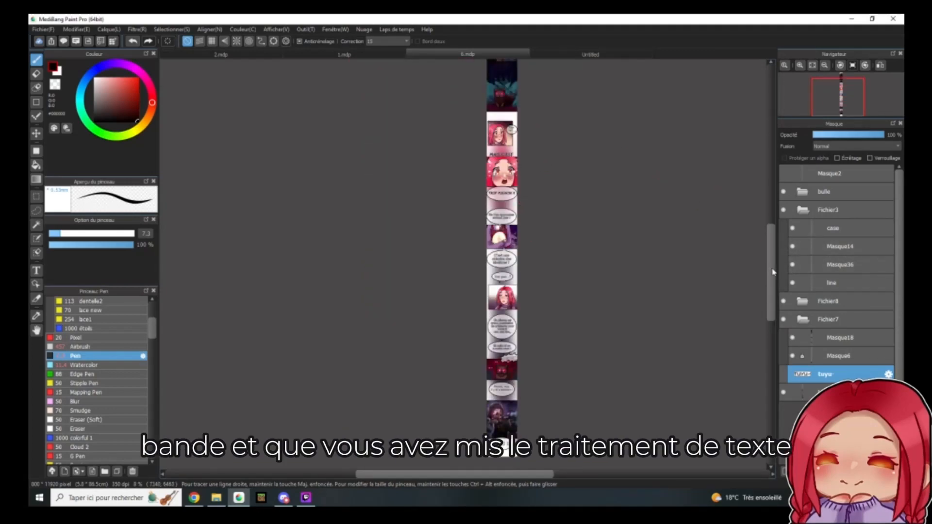
left_click_drag(773, 272, 767, 293)
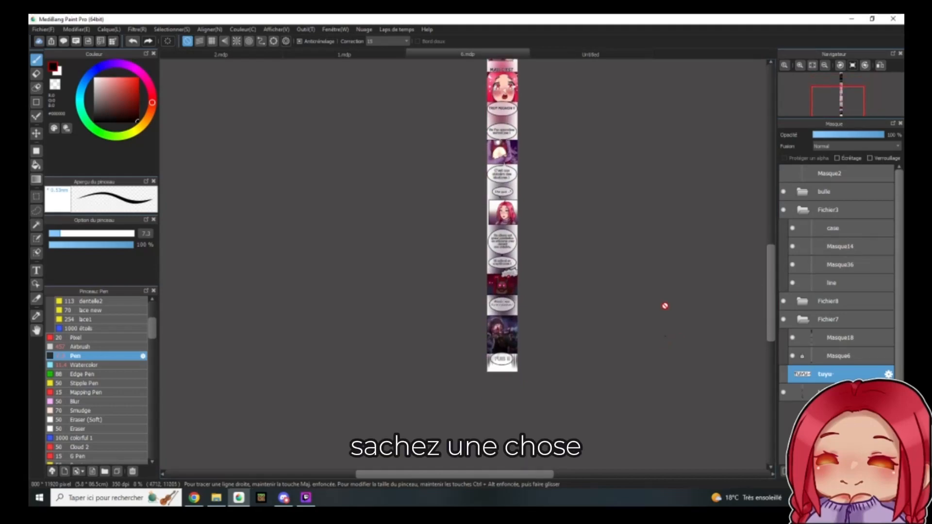
left_click_drag(631, 269, 540, 329)
left_click_drag(581, 283, 572, 401)
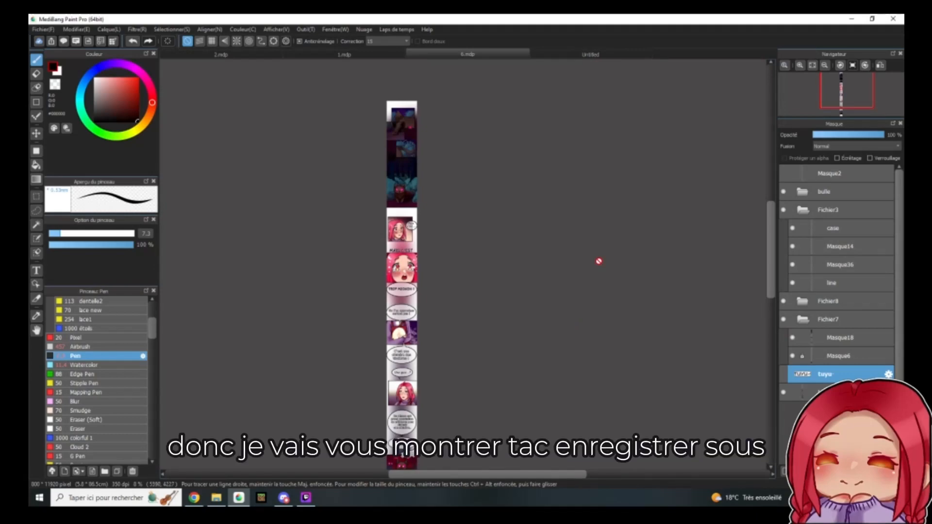
- Set up saving the strip under a JPEG (*.jpg) format in the EP7 folder, and leave the save dialog without saving
left_click(50, 30)
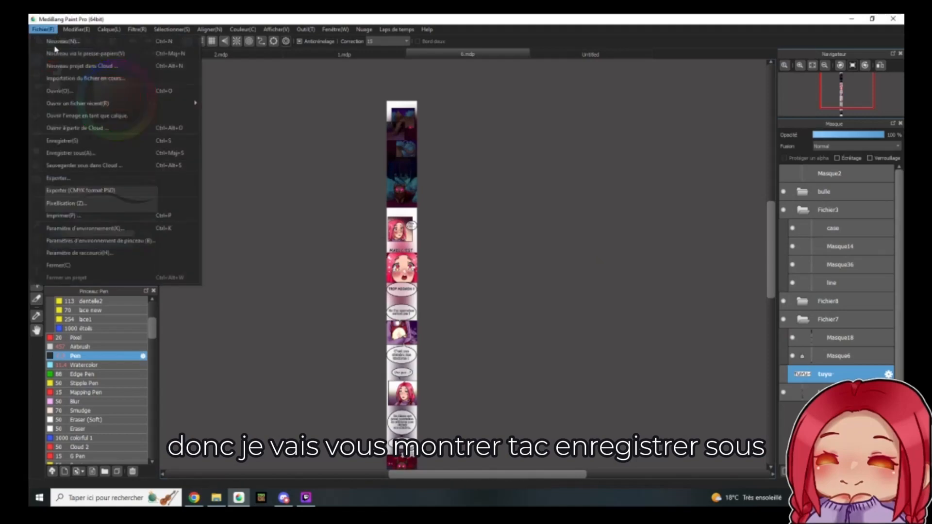
left_click(85, 154)
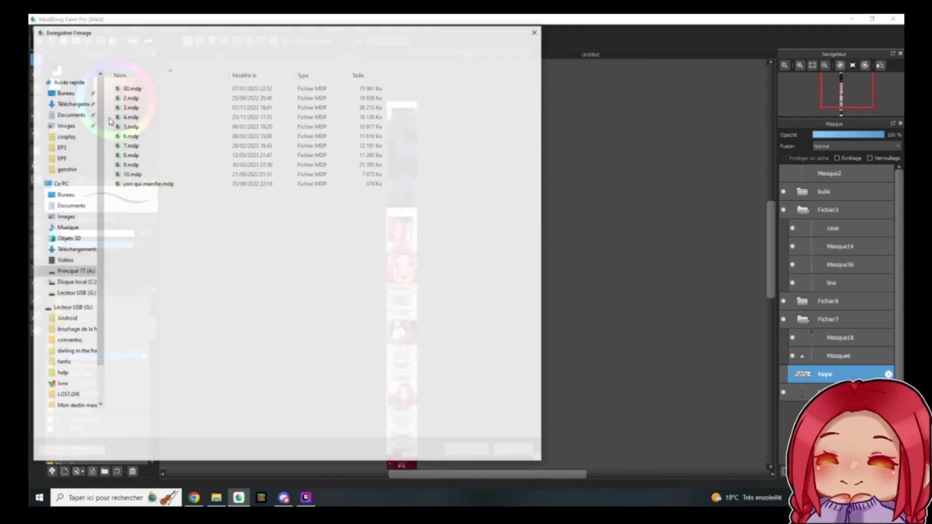
left_click(154, 431)
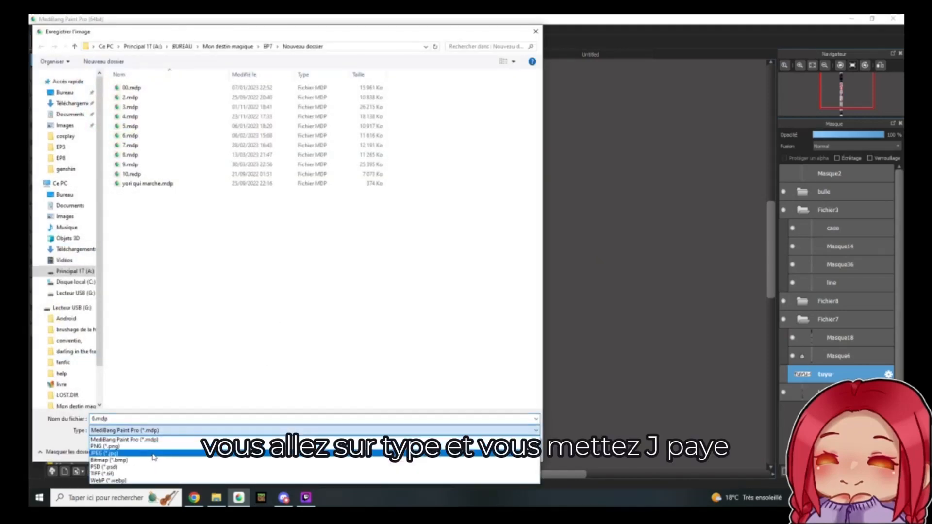
left_click(155, 453)
left_click(268, 46)
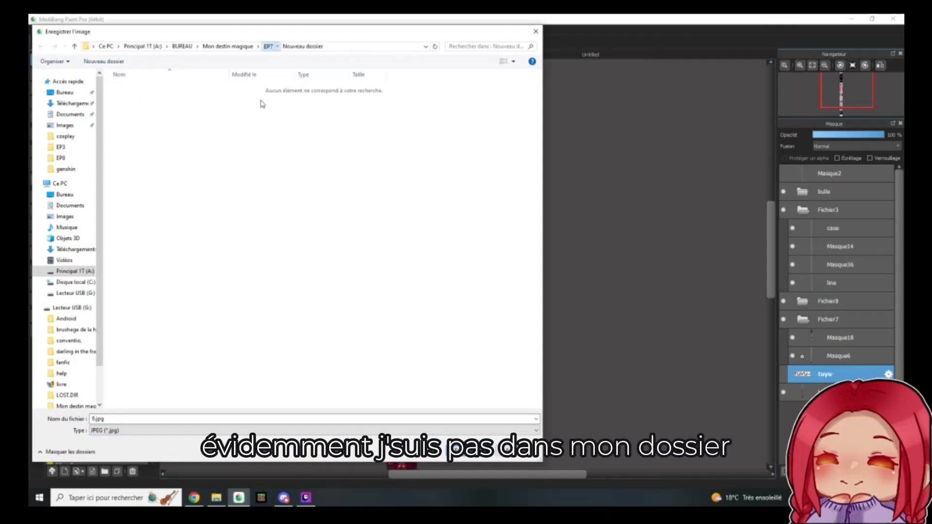
left_click(176, 431)
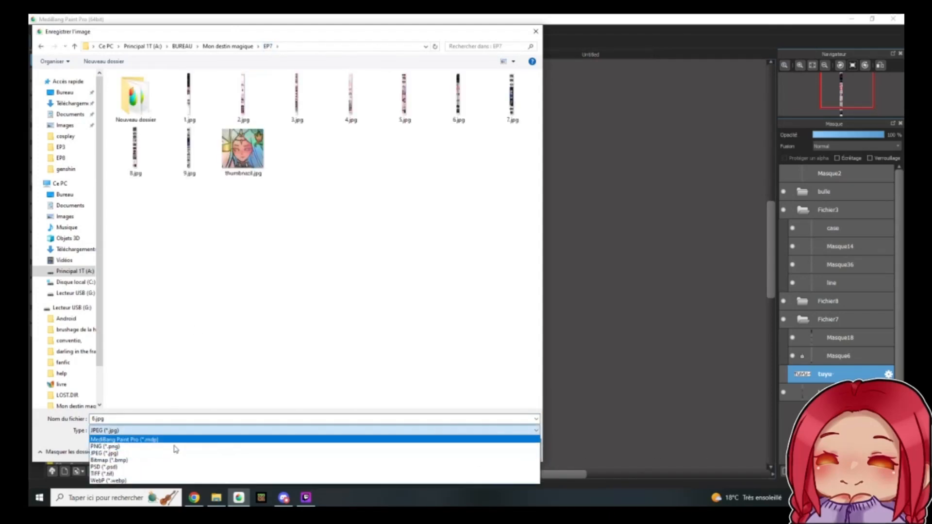
left_click(191, 354)
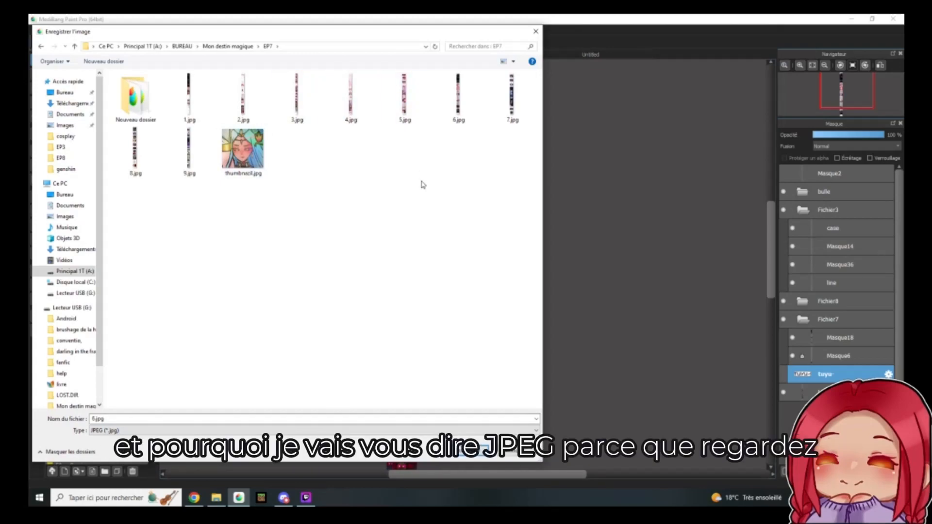
left_click(515, 452)
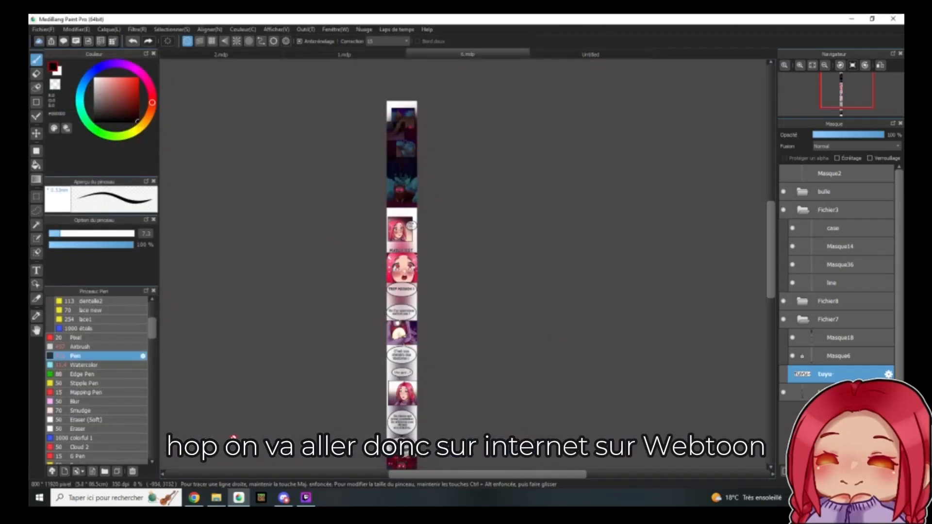
- Switch to the WEBTOON site in Chrome, open the creator dashboard (Tableau de bord) and start creating a new series
left_click(194, 498)
left_click(316, 23)
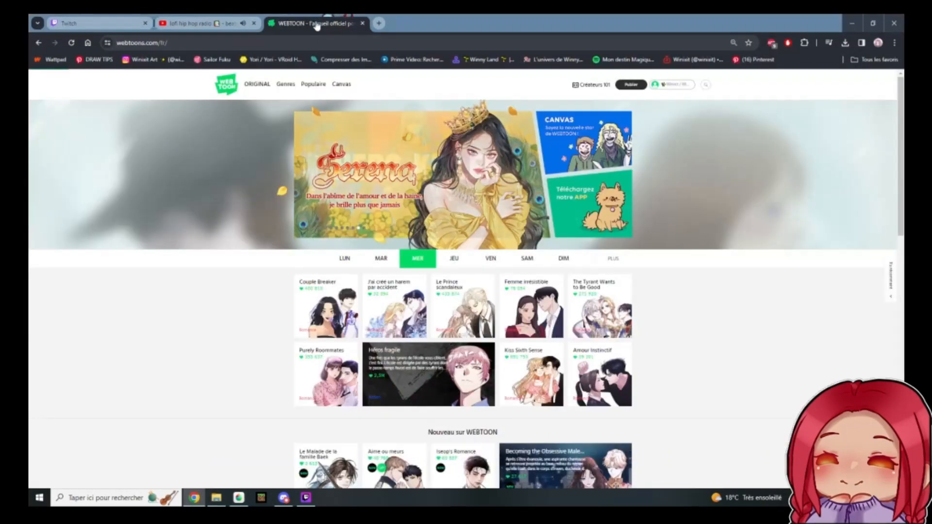
left_click(673, 84)
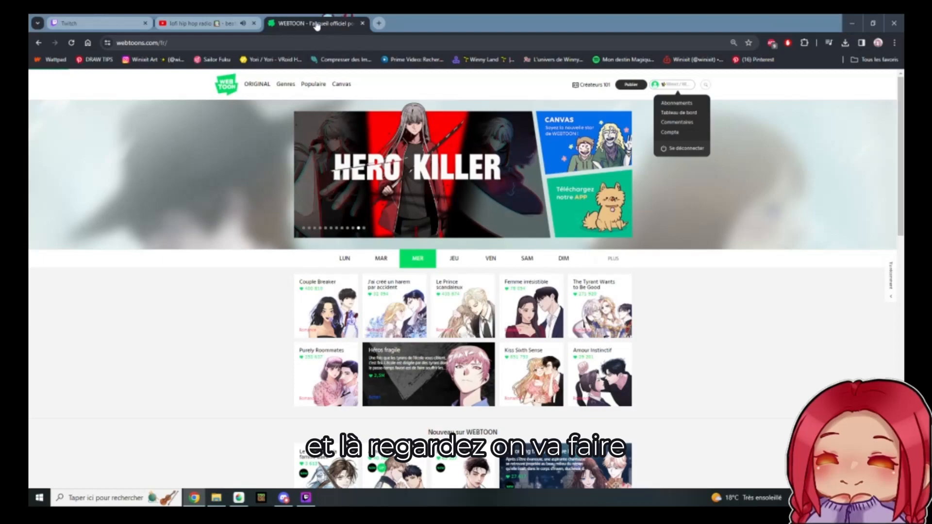
left_click(679, 112)
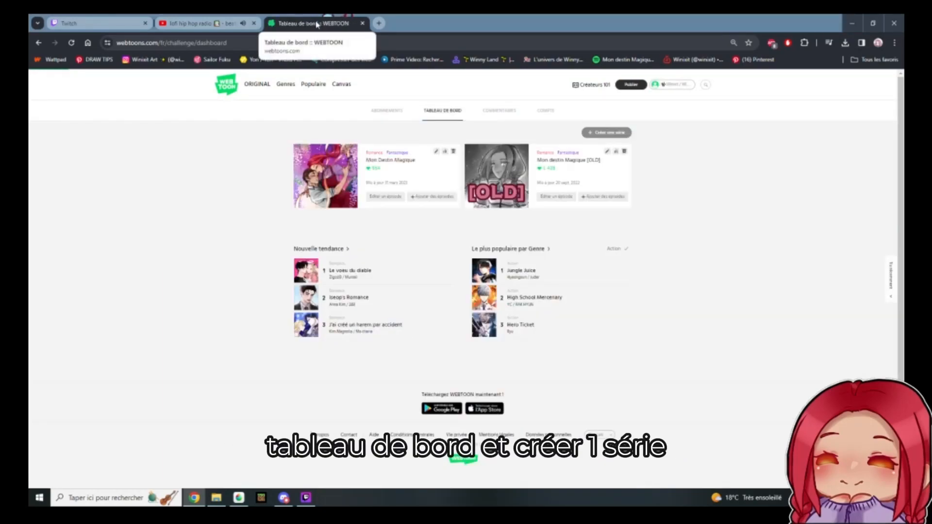
left_click(673, 84)
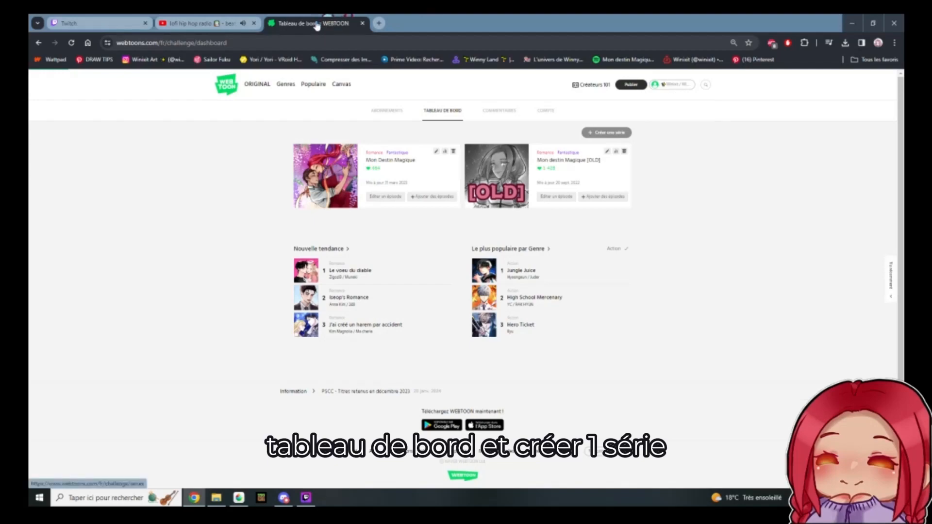
left_click(606, 132)
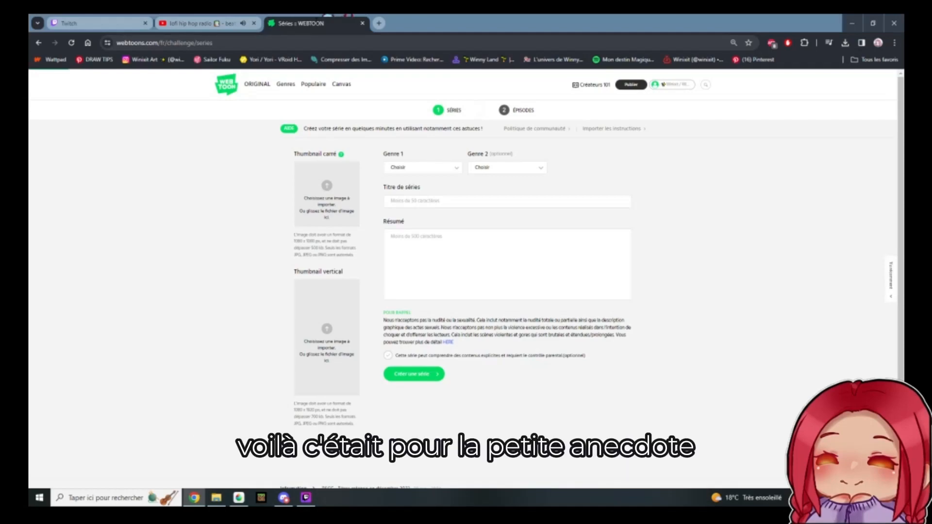
- Switch to Twitch Studio, make its window taller, read the latest chat messages and minimize it
left_click(305, 504)
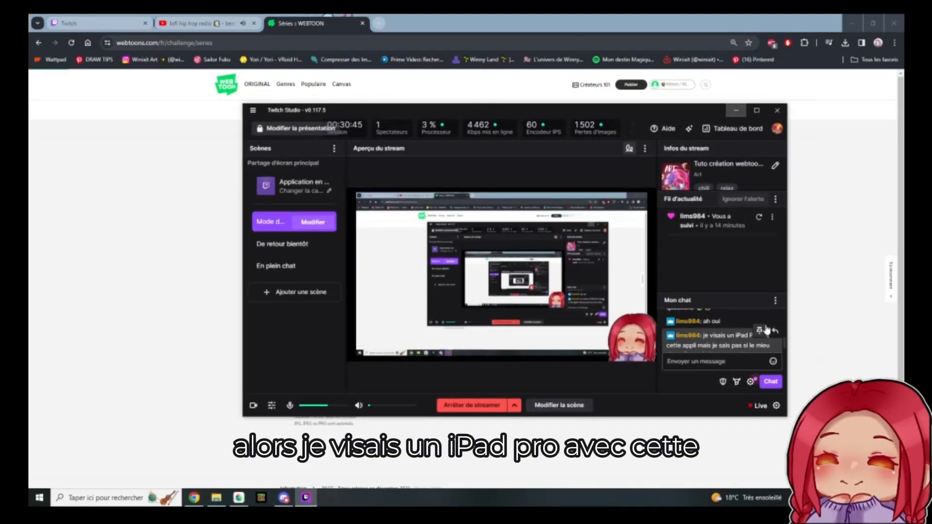
scroll(775, 333, "down", 1)
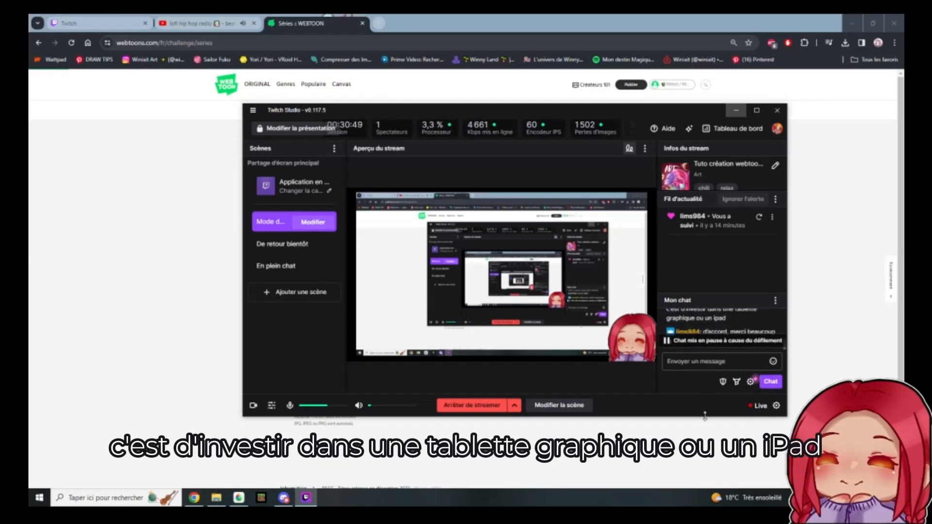
left_click_drag(704, 417, 712, 469)
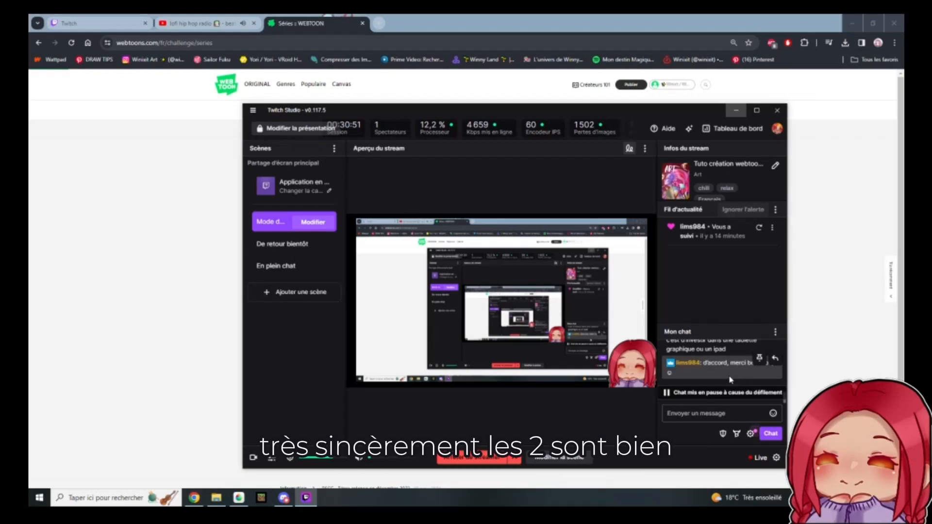
scroll(730, 380, "down", 2)
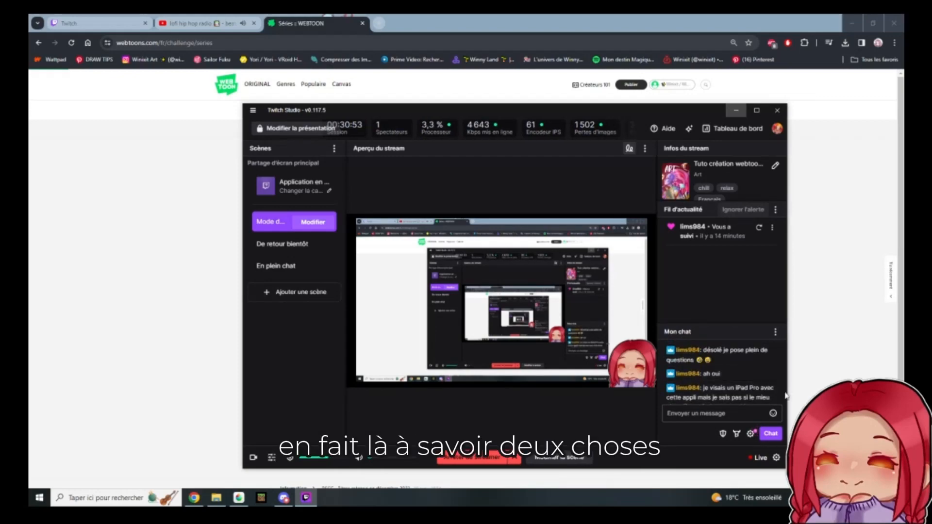
left_click_drag(785, 394, 787, 400)
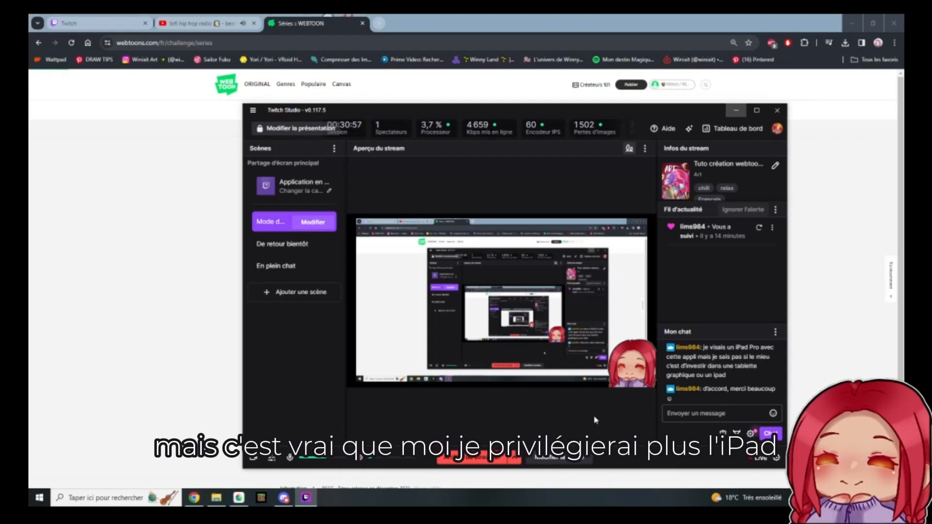
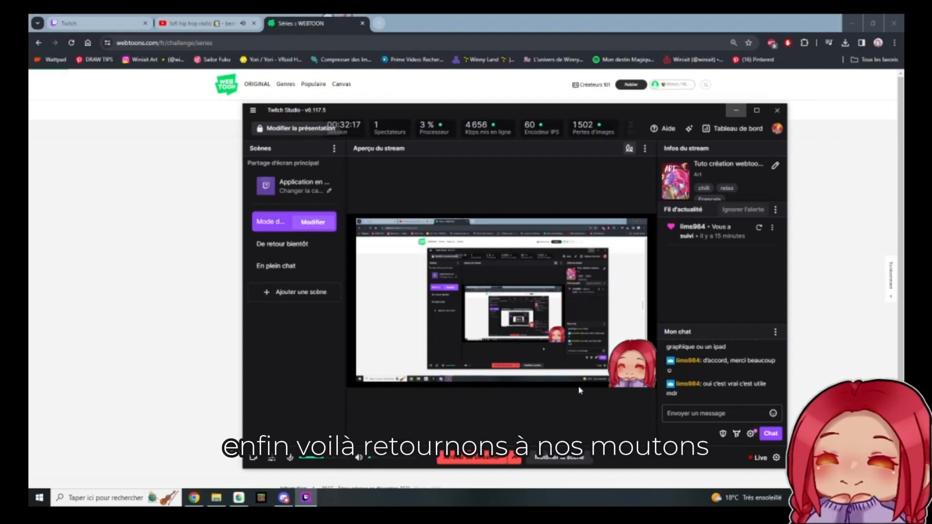
left_click(738, 111)
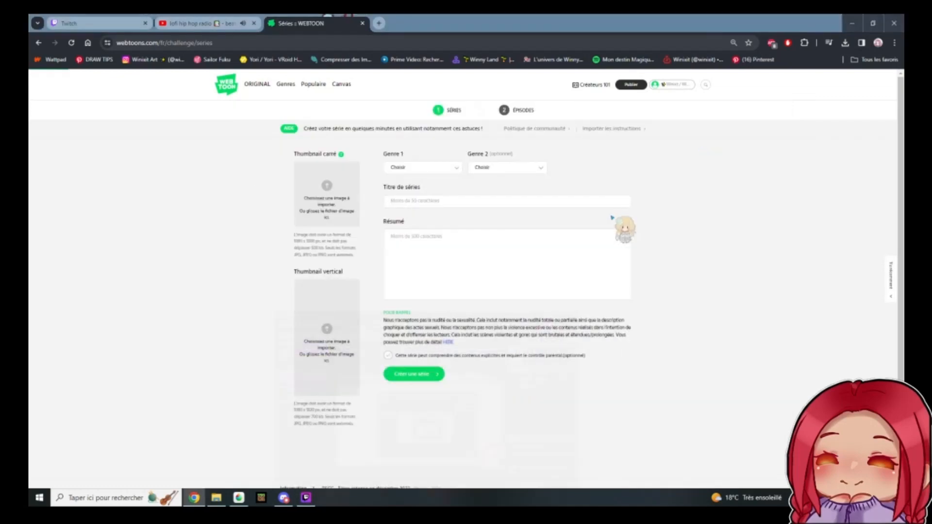
- Set the new series' Genre 1 to COMÉDIE and Genre 2 to FANTASTIQUE
left_click(455, 170)
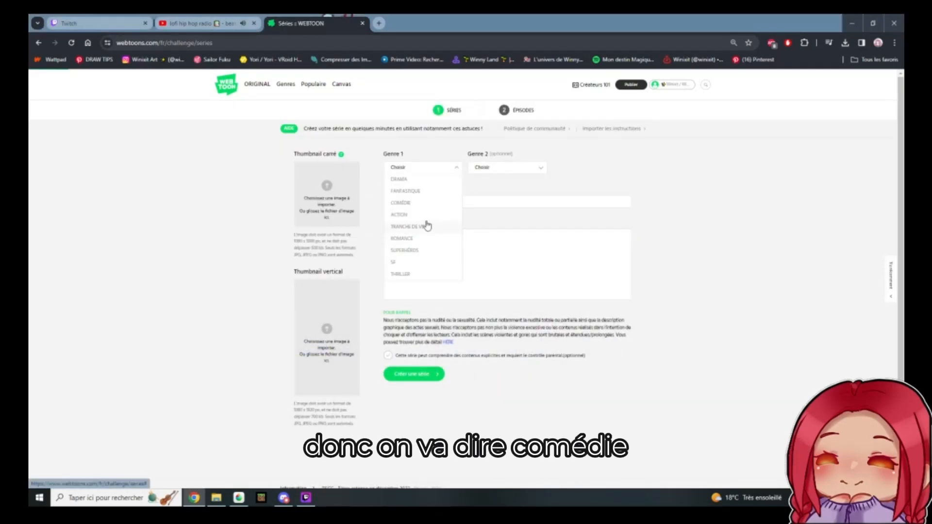
left_click(421, 204)
left_click(521, 168)
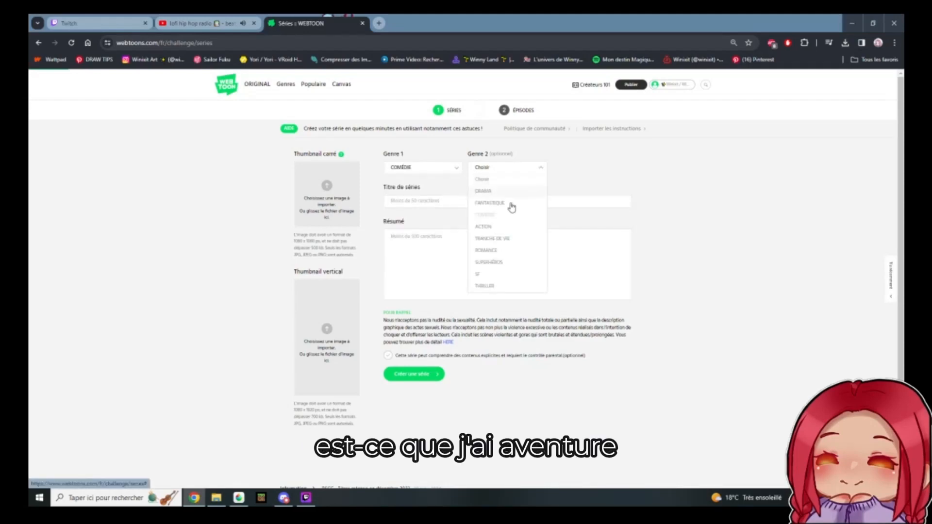
scroll(505, 223, "down", 1)
scroll(567, 242, "up", 1)
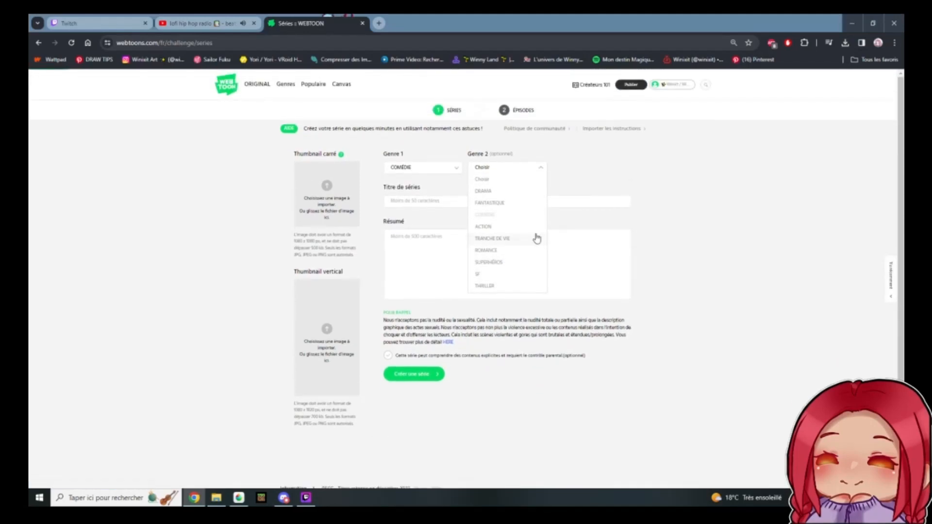
left_click(500, 203)
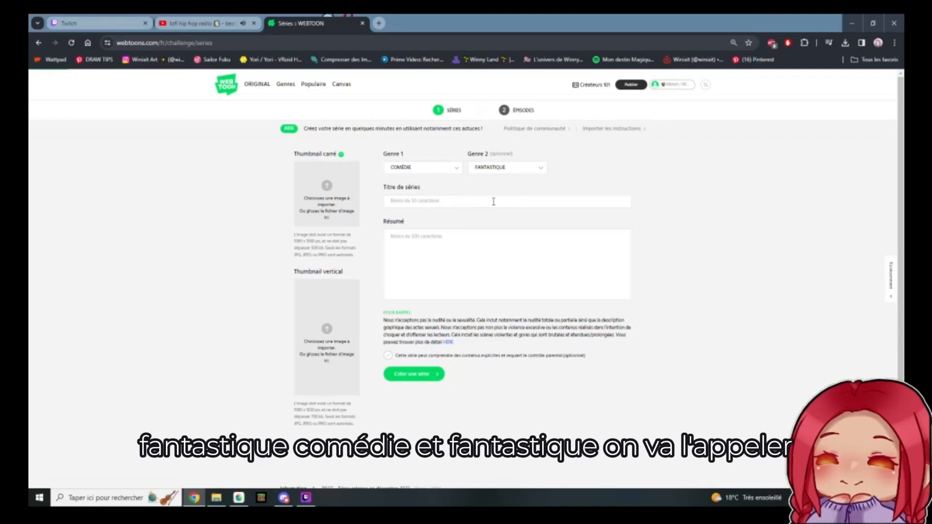
- Enter "L'aventure des tomates" as the series title
left_click(467, 201)
type("l")
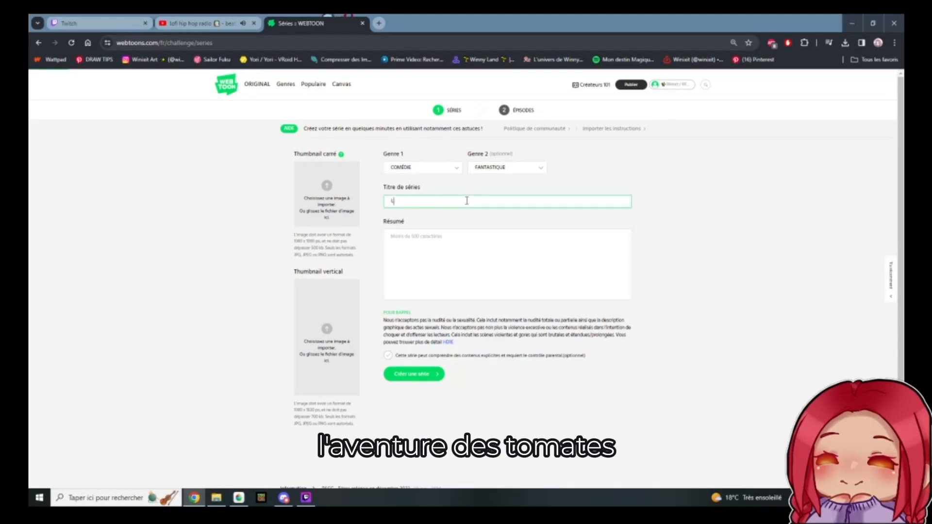
type("'aventure")
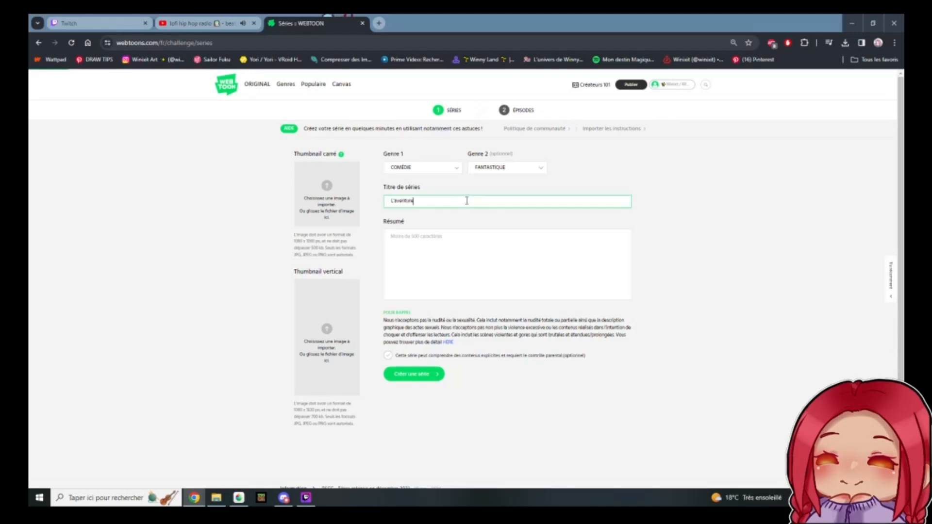
type(" des tomates")
- Start the series summary with "C'est l'histoire de Coco, qui se retrouve dans un autre monde, dirigé par le roi tomate, il va devoir vivre des peripeties"
left_click(447, 254)
type("C'est ")
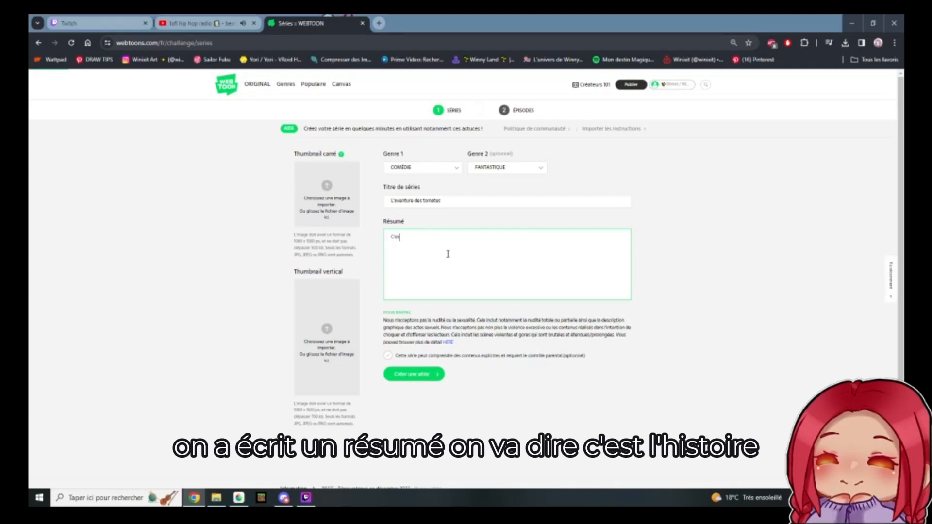
type("l'histoire de ")
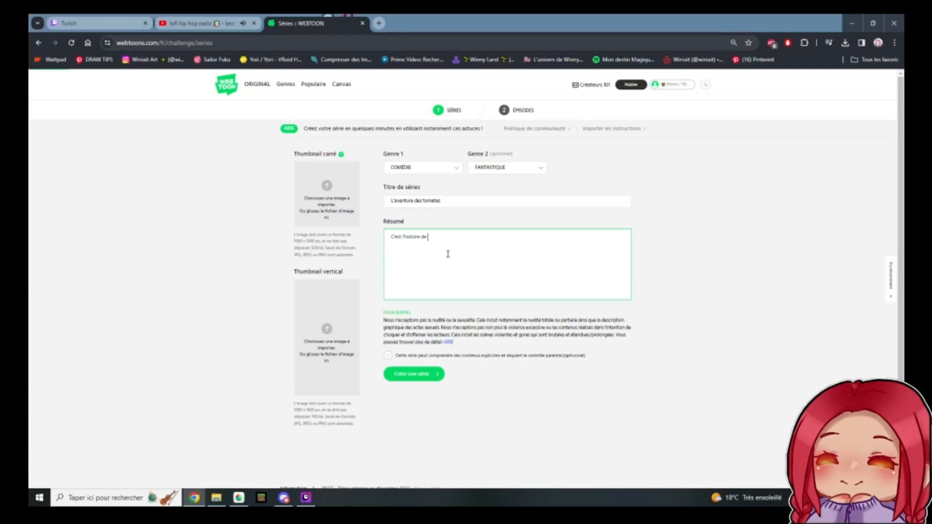
type("Coco, q")
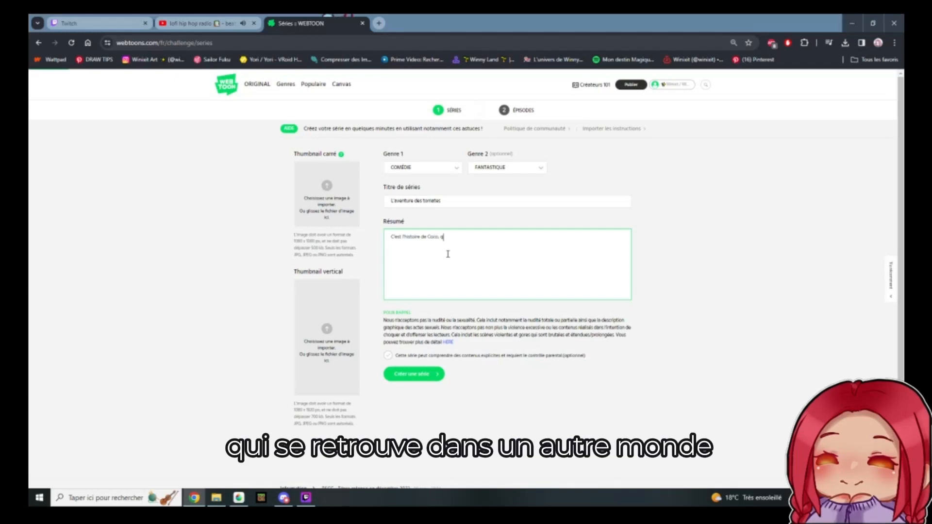
type("ui se re")
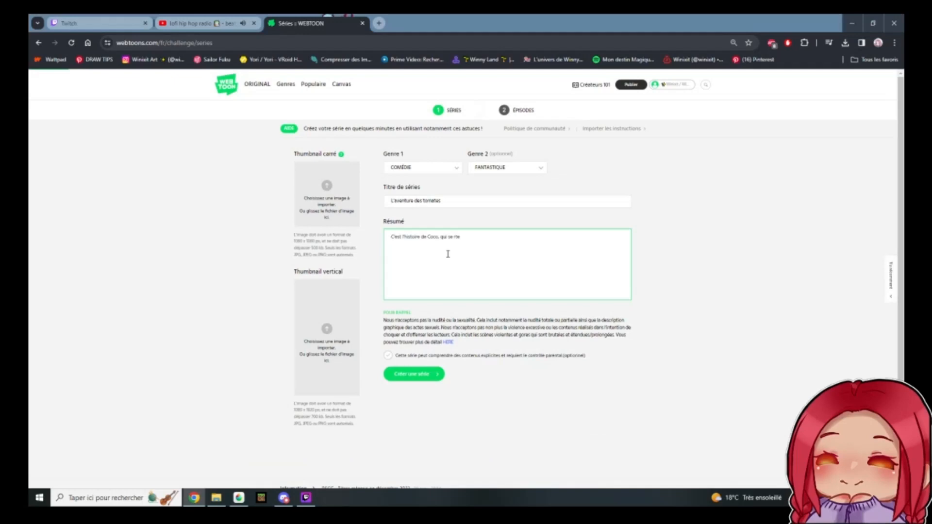
type("trouve dans un autre monde. ")
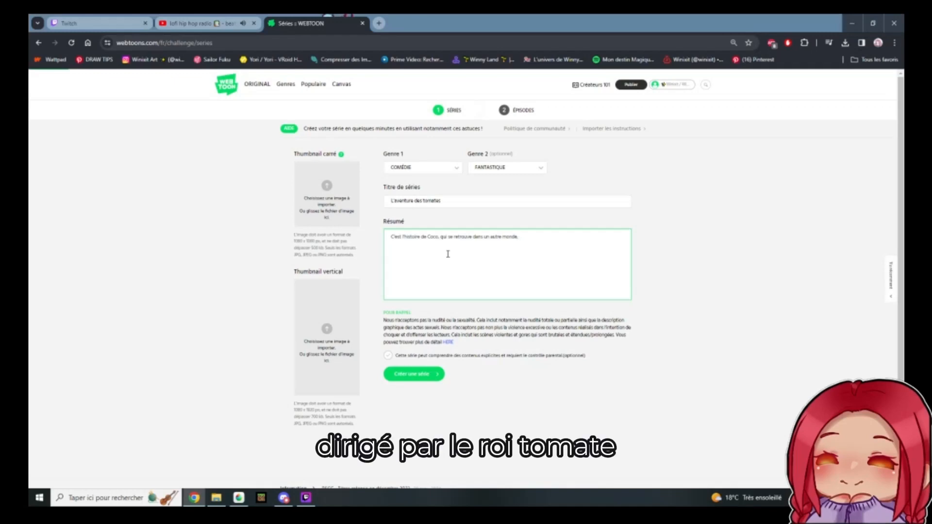
type("di")
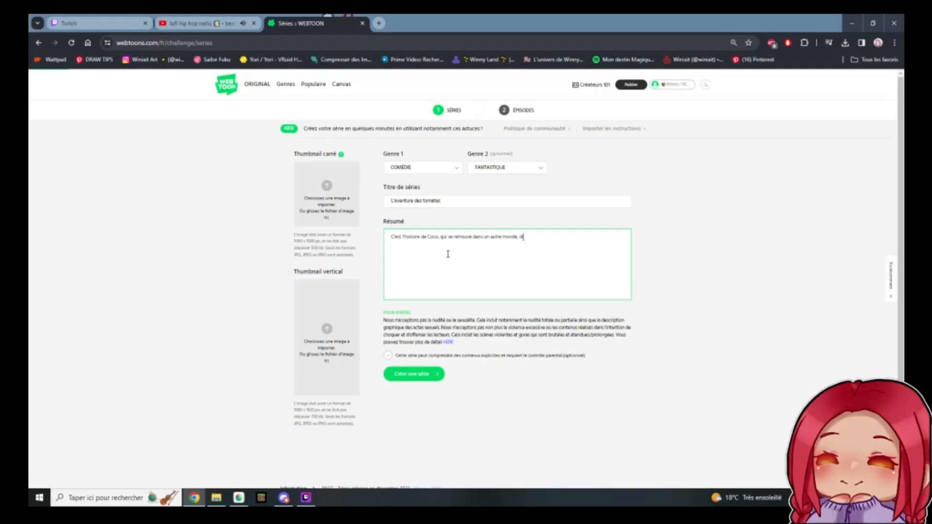
type("rigé par le roi tomate,")
type("Il va devoir vivre des d")
key("BackSpace")
type("peripéties.")
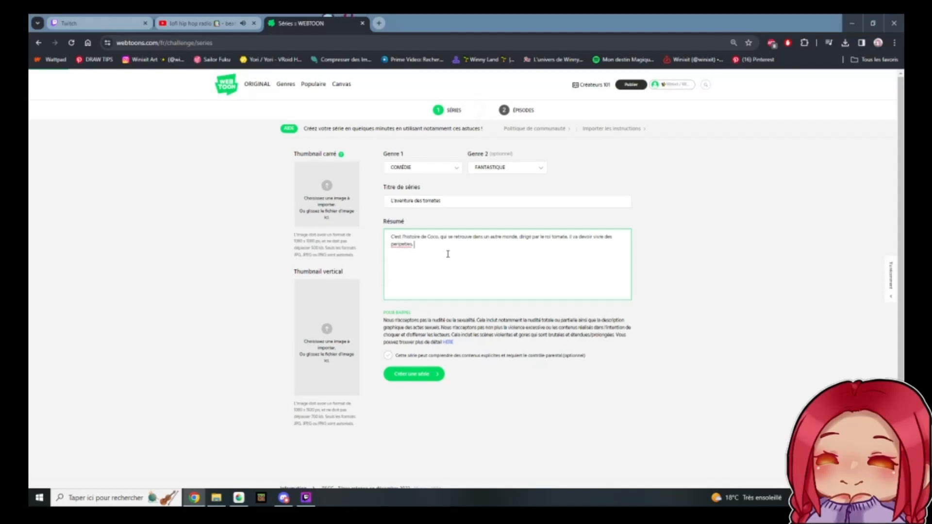
- Continue the summary with "pour s'en sortir" and correct the misspelled word to "péripéties"
type(" pour")
key("BackSpace")
key("BackSpace")
key("BackSpace")
key("BackSpace")
type("pour rien")
type(" sortir.")
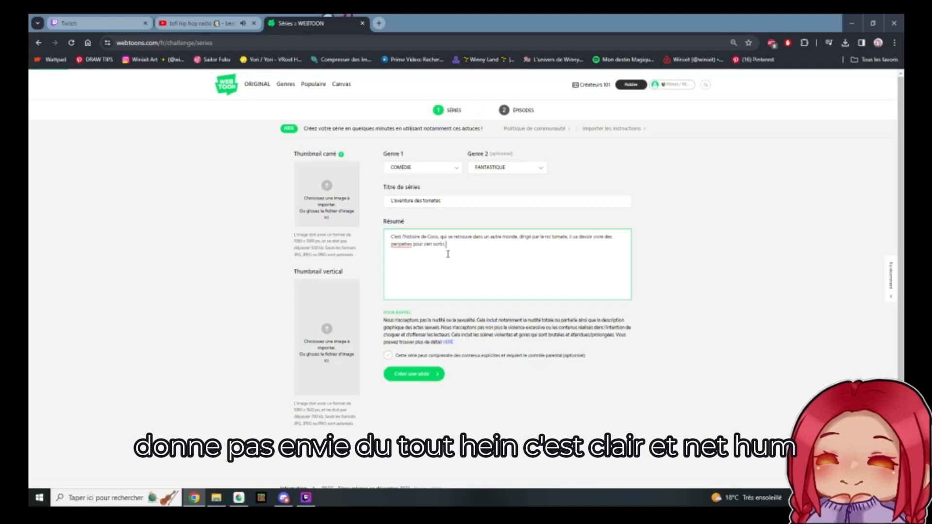
right_click(398, 245)
left_click(418, 258)
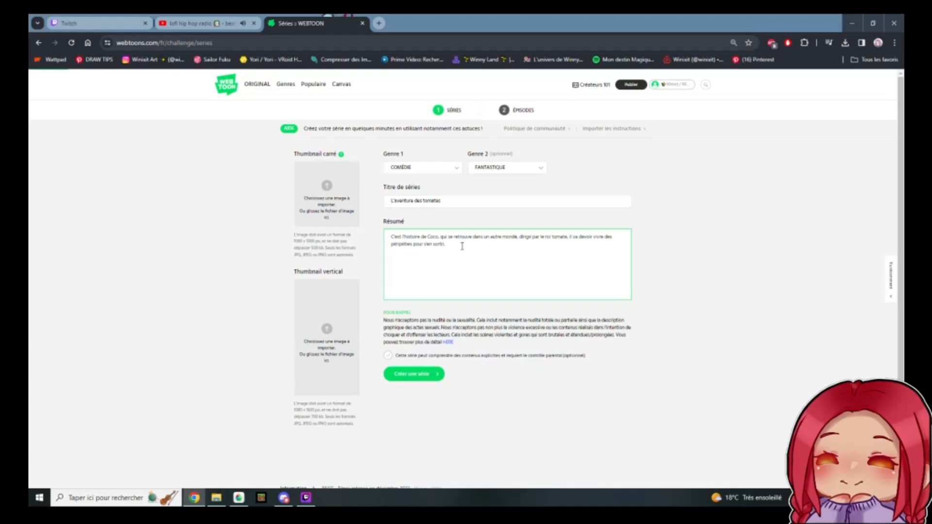
- Extend the summary with "retrouver son monde originel, mais que peut t-il arriver si l'aventure se transforme en un but palpitant ?"
type("retrouver s")
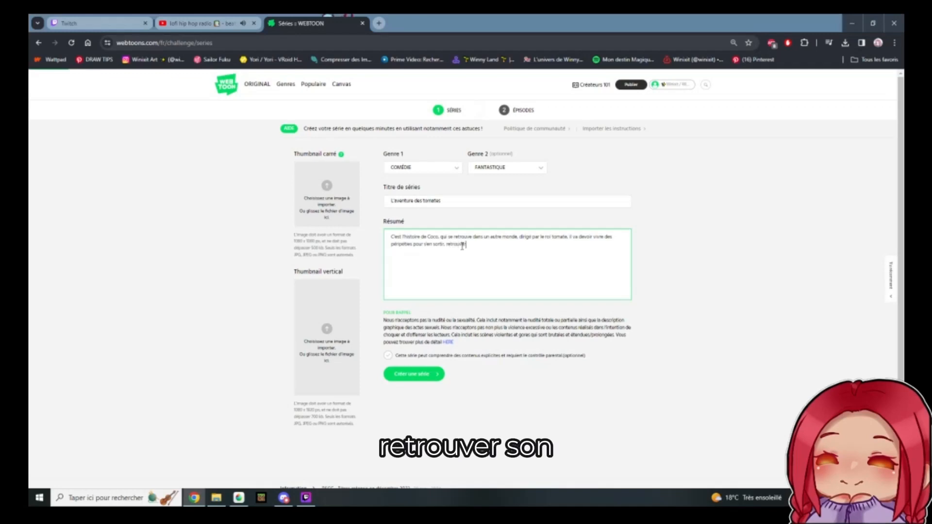
type("on monde")
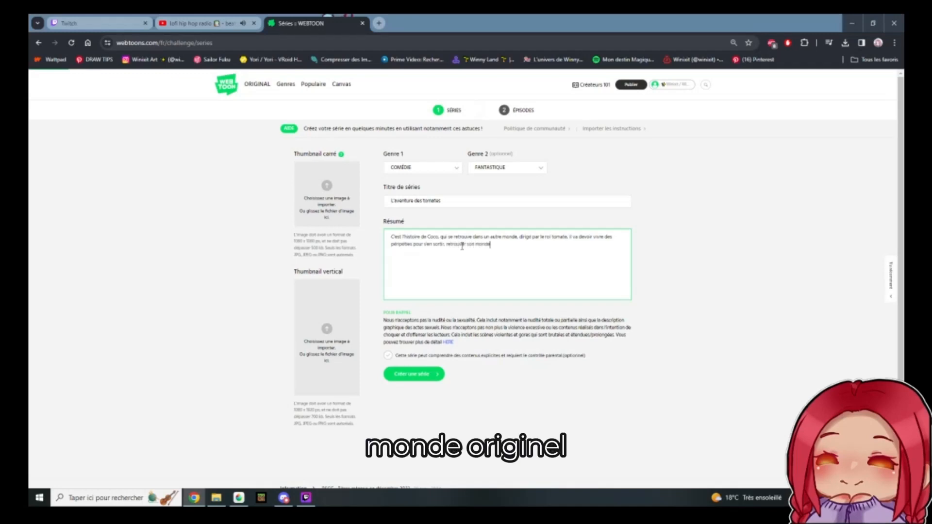
type(" originel.")
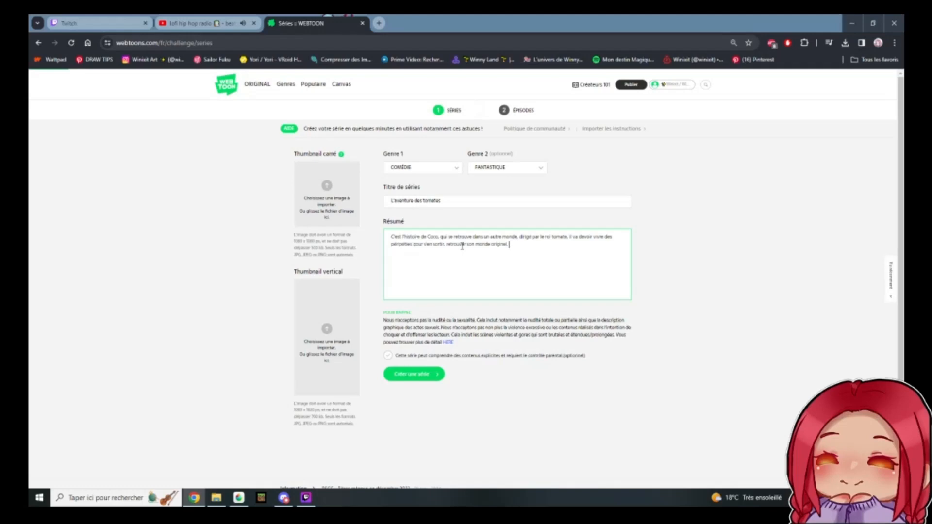
type("mais que peut t-il a")
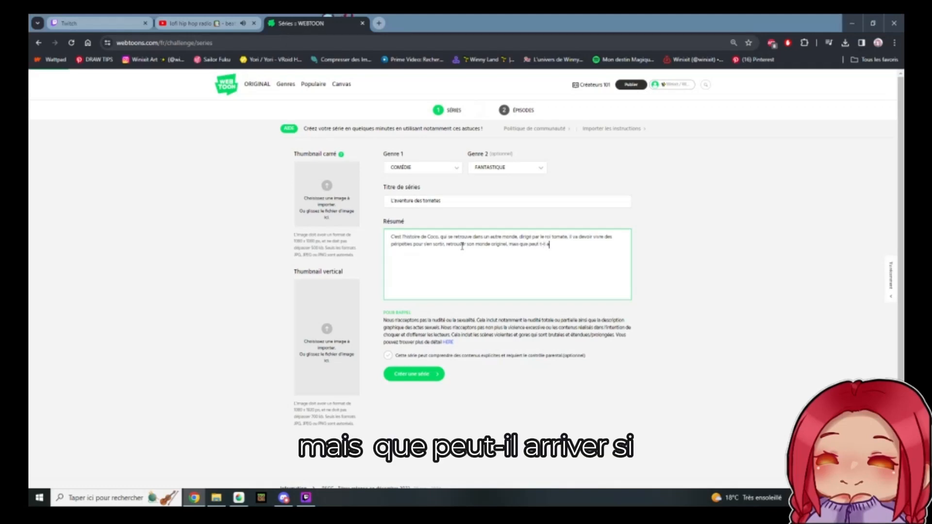
type("rriver si l")
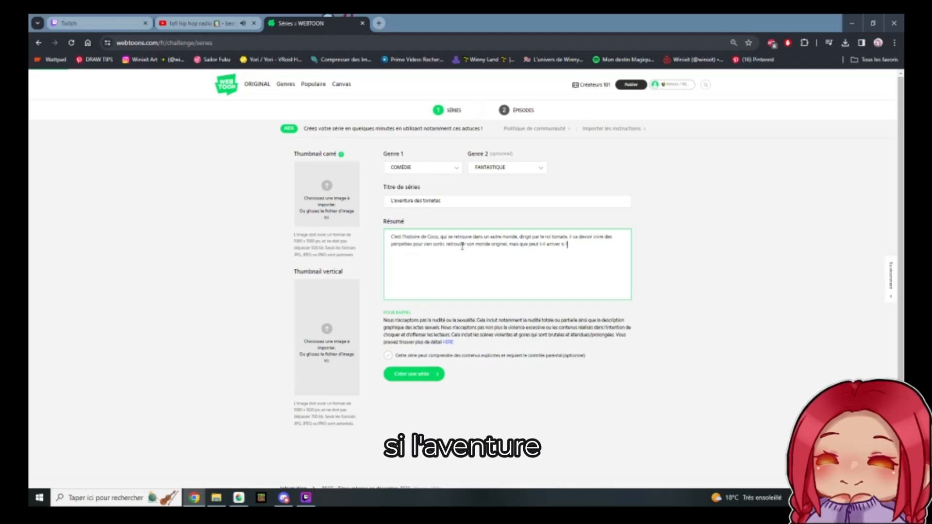
type("ture se transforme en")
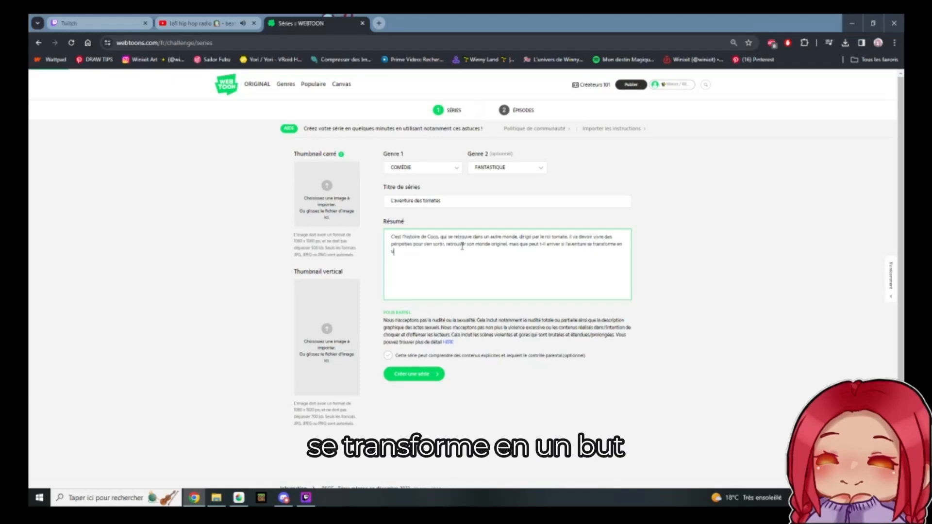
type(" un but palpitant ?")
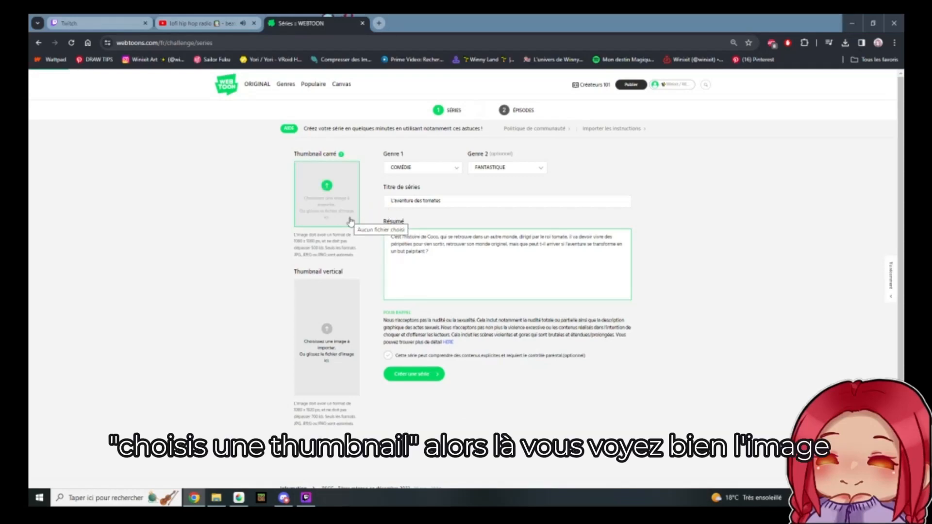
- Duplicate the WEBTOON series tab and log in to the site there with the already linked Facebook account
right_click(328, 25)
left_click(350, 106)
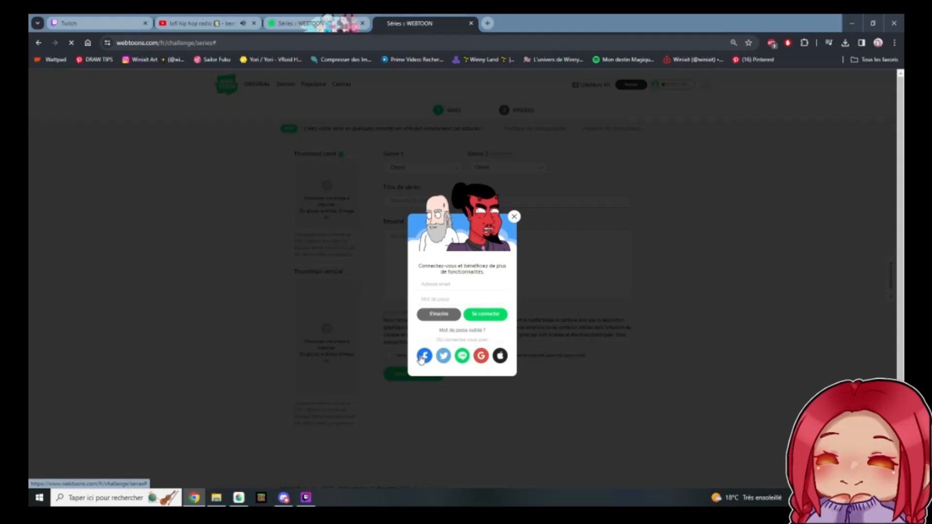
left_click(422, 357)
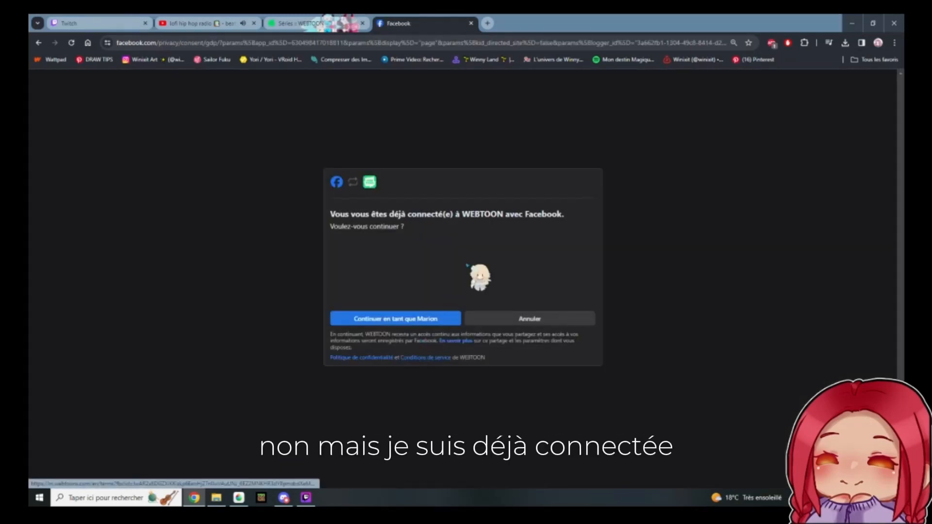
left_click(408, 320)
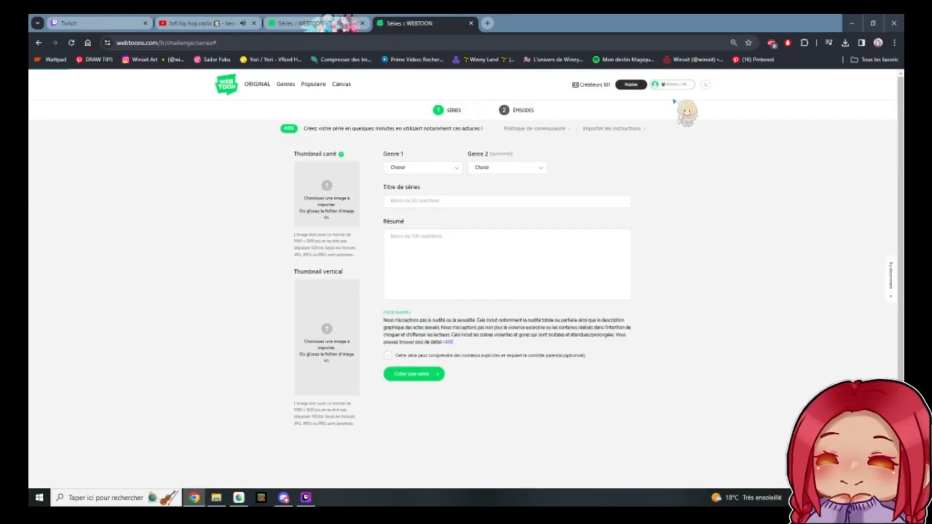
- Open the creator dashboard (Tableau de bord) and the details of the series "Mon Destin Magique" to examine its square and vertical thumbnails
left_click(675, 85)
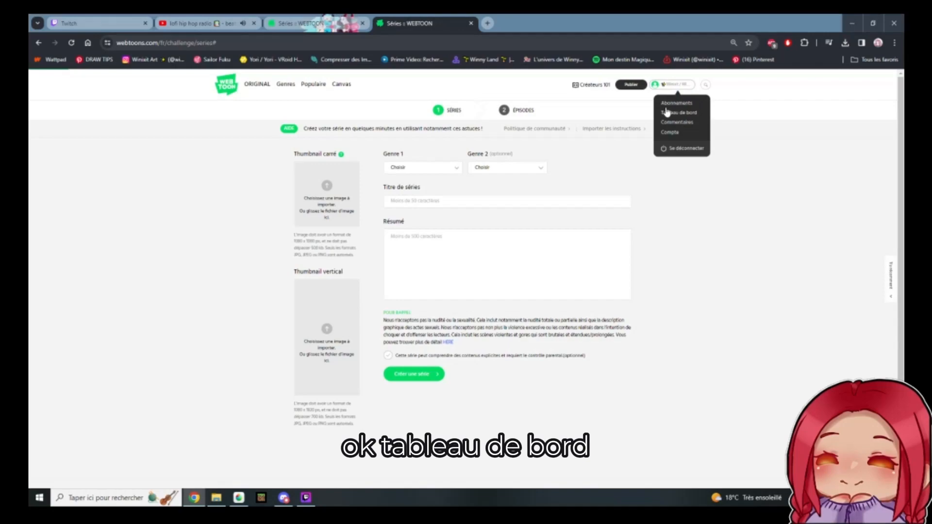
left_click(670, 113)
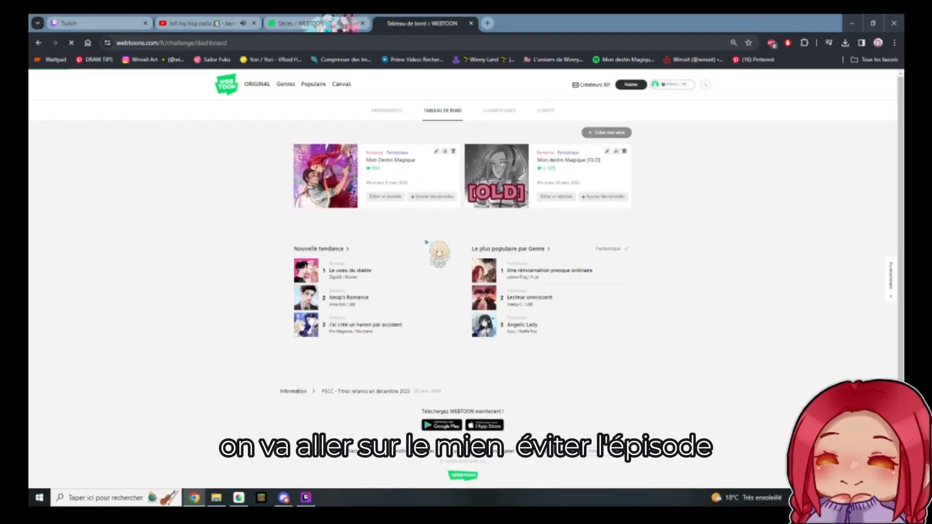
left_click(611, 154)
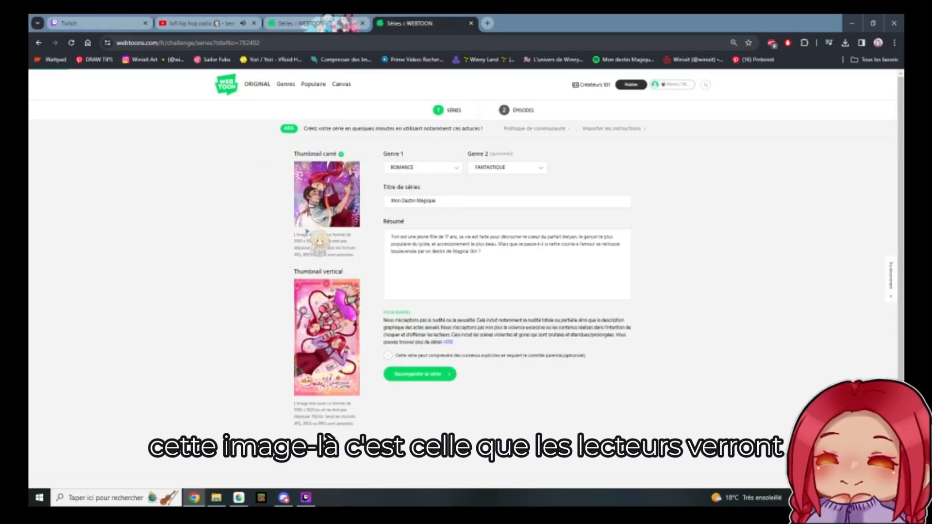
- Go back to the dashboard to view the square thumbnail on the "Mon Destin Magique" card and reopen that series' details
left_click(668, 85)
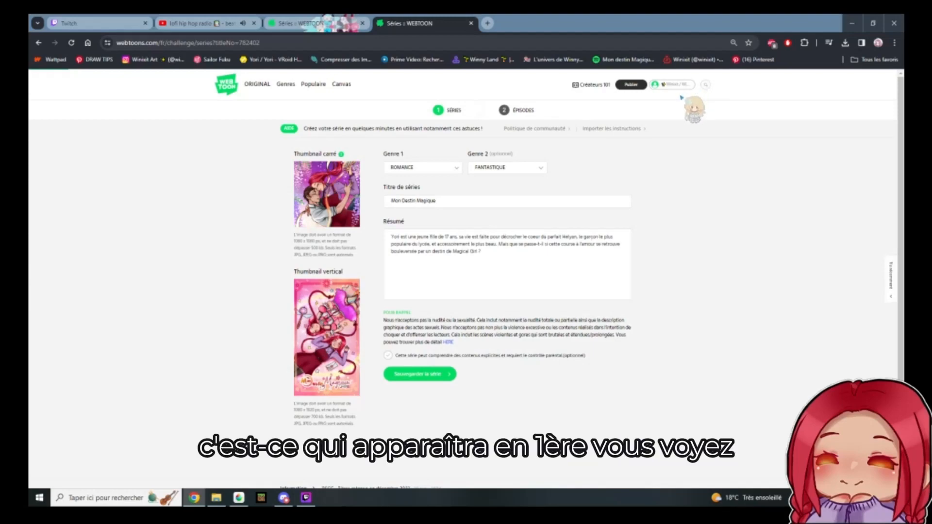
left_click(695, 109)
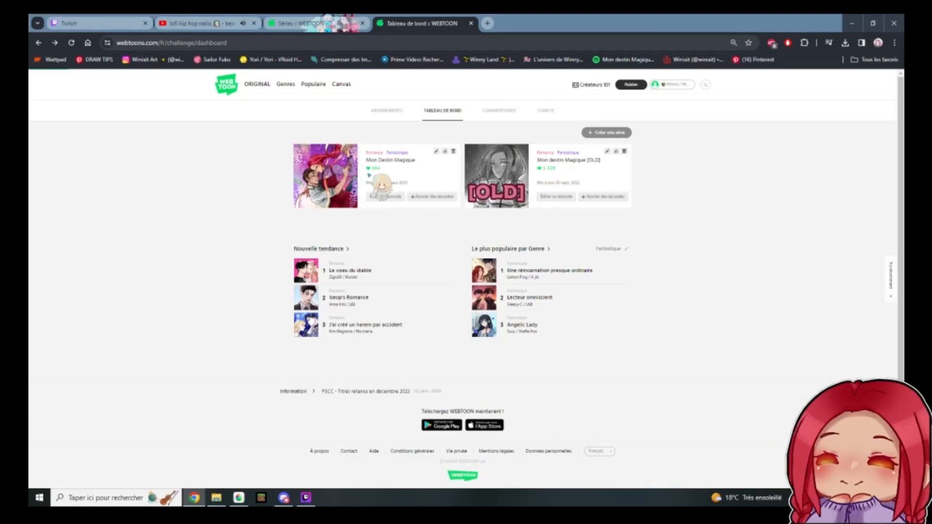
left_click(436, 152)
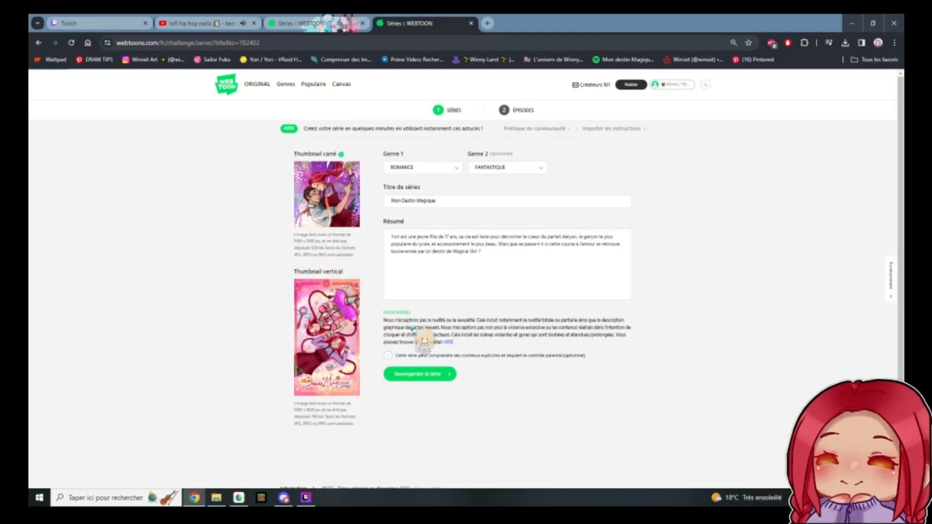
- Open the Canvas page and browse through the Séries recommandées carousel to examine how vertical thumbnails are displayed
left_click(342, 85)
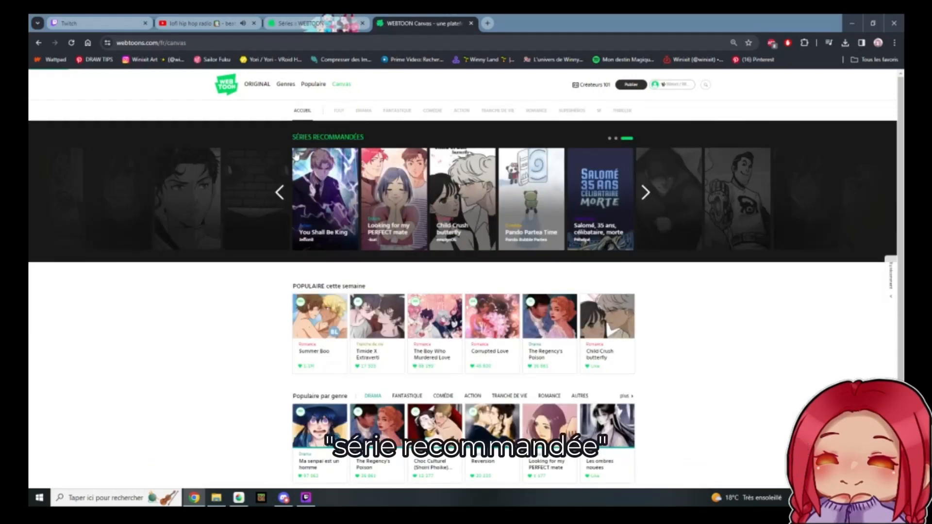
left_click(647, 194)
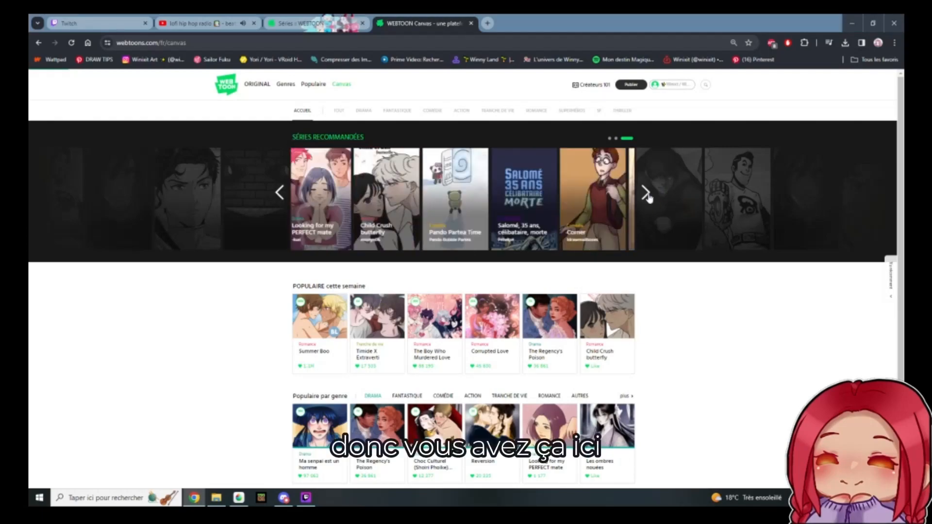
left_click(646, 193)
left_click(646, 193)
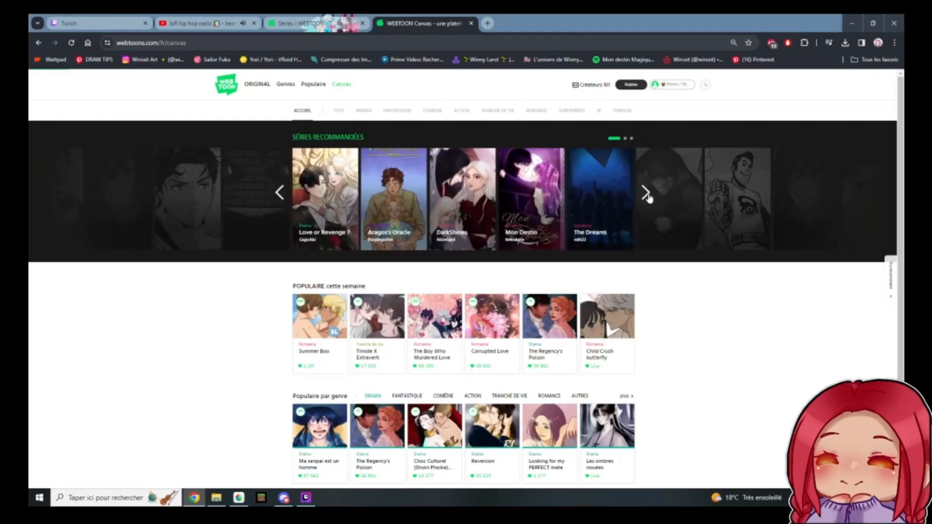
left_click(646, 193)
left_click(646, 193)
left_click(646, 194)
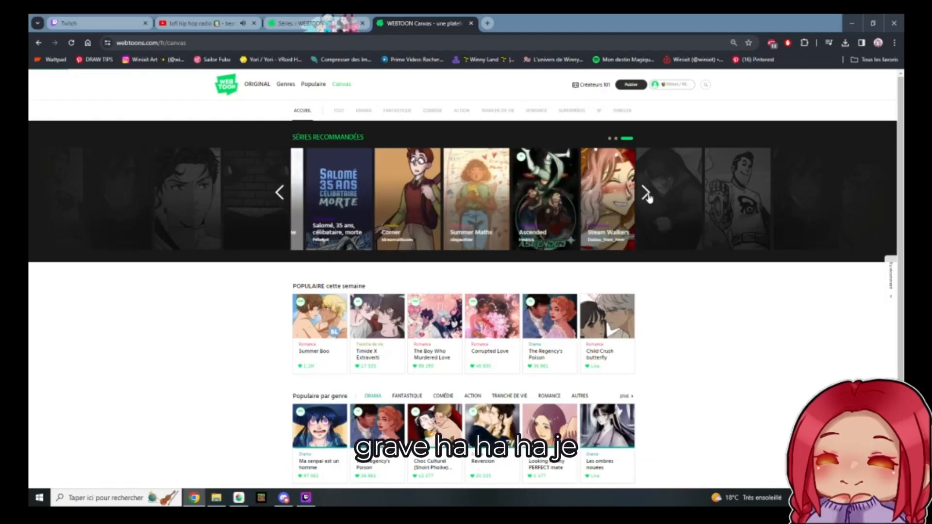
left_click(646, 193)
left_click(646, 193)
left_click(646, 193)
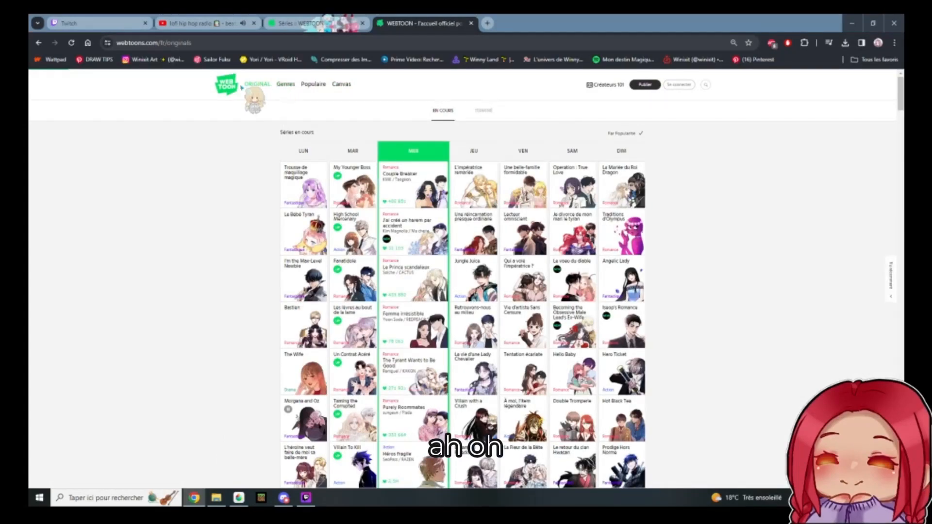
- Open the WEBTOON home page and look through it down to the WEBTOON CANVAS section
left_click(233, 86)
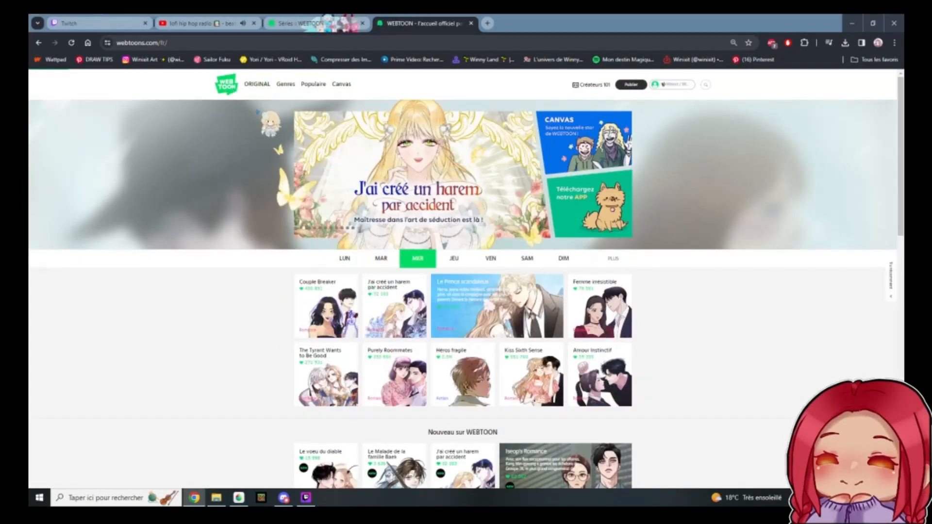
scroll(526, 326, "down", 15)
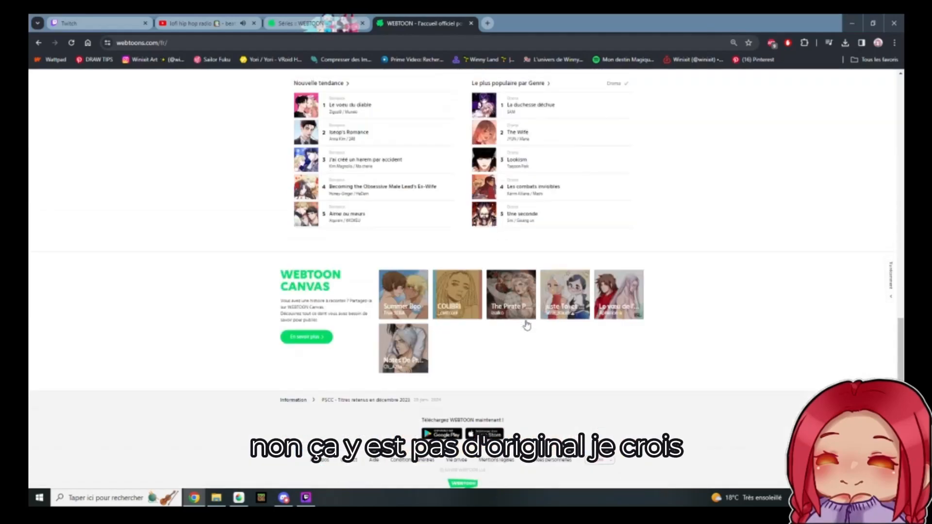
scroll(527, 325, "up", 15)
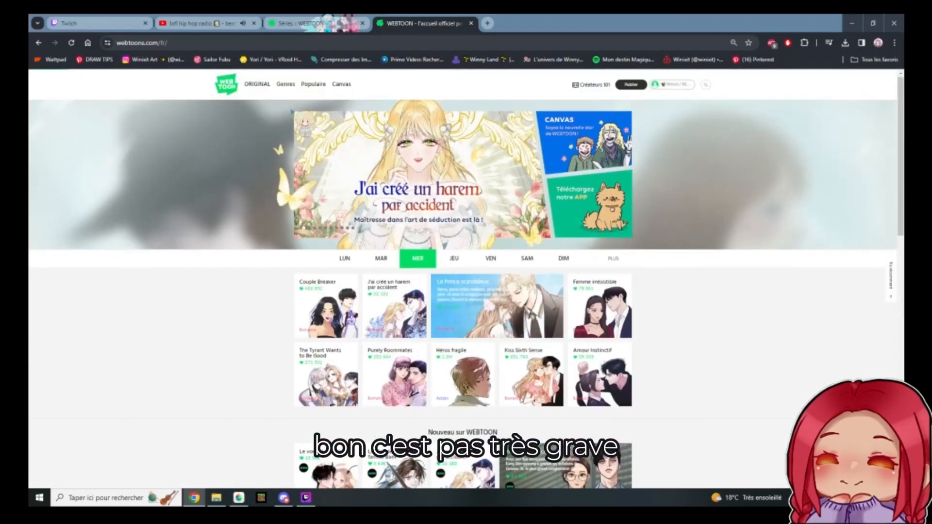
- View the recommended series on the Canvas page again and return to the Tableau de bord
left_click(342, 84)
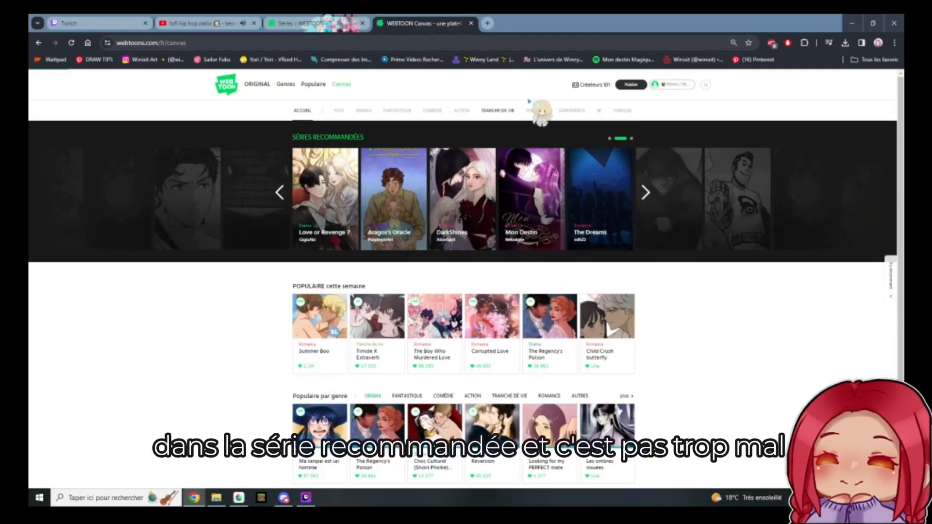
left_click(673, 85)
left_click(680, 114)
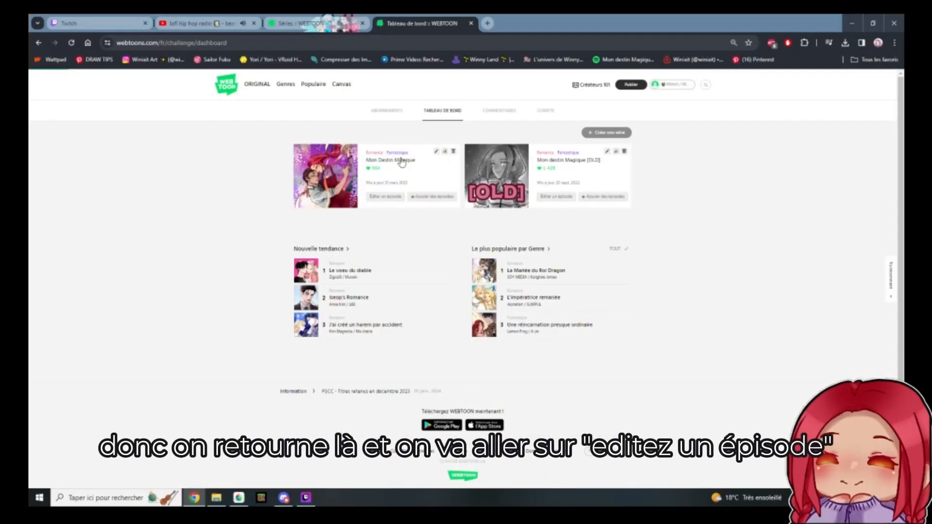
- Try to upload thumbnail.png from the Mon destin magique folder as the new series' square thumbnail
left_click(386, 196)
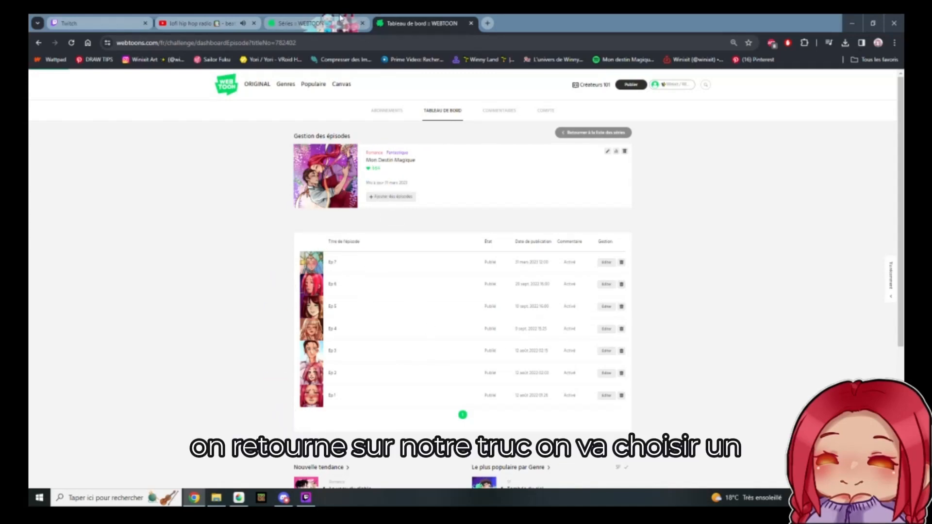
left_click(324, 23)
left_click(323, 197)
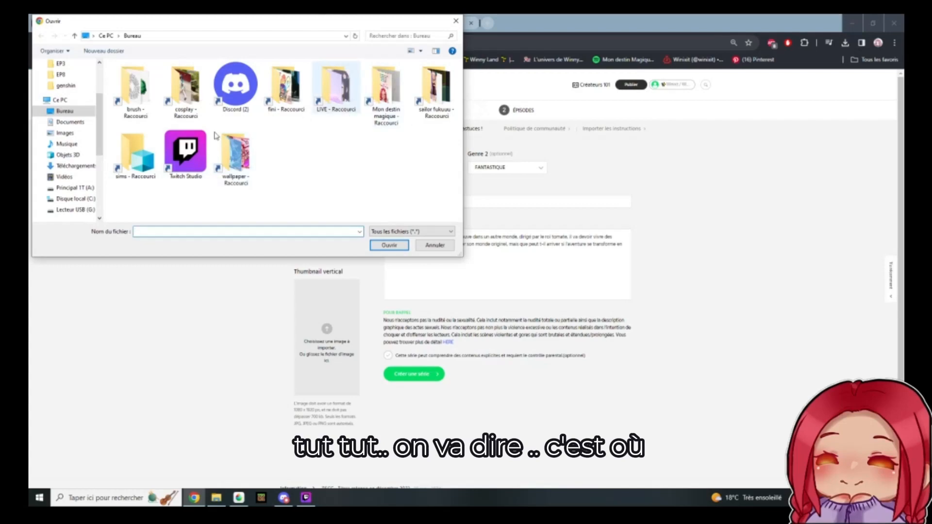
scroll(68, 97, "up", 3)
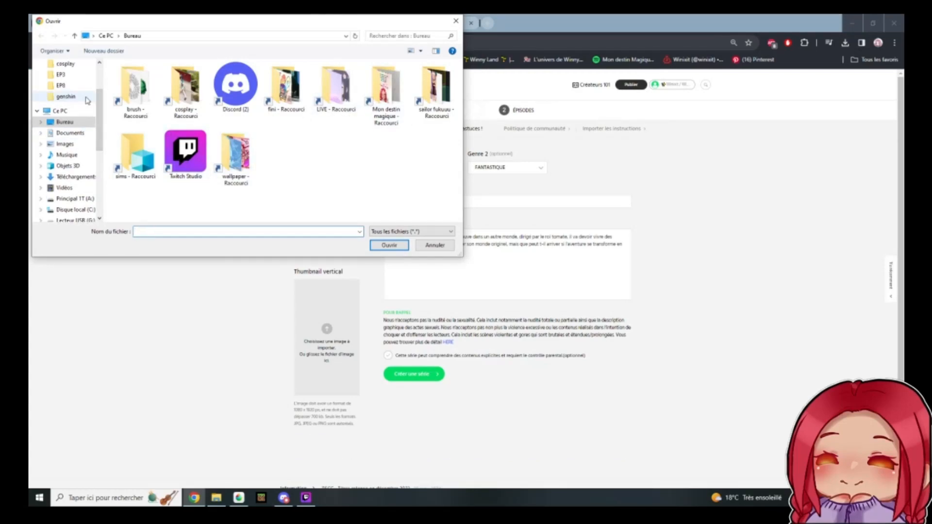
double_click(386, 92)
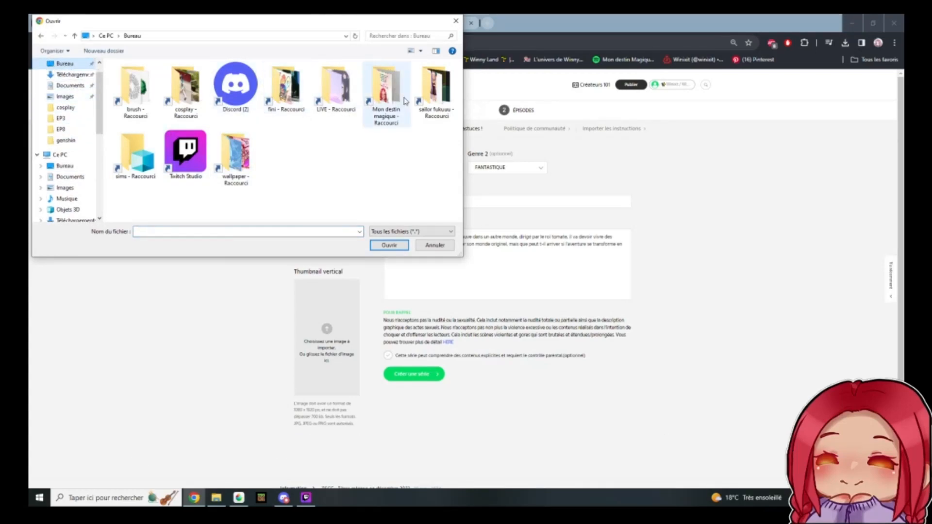
scroll(382, 161, "down", 15)
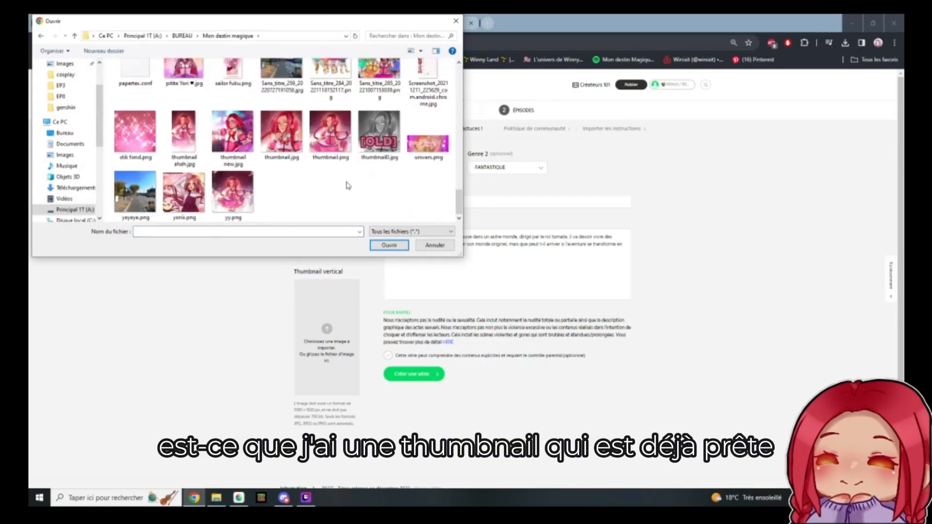
left_click(329, 146)
left_click(376, 248)
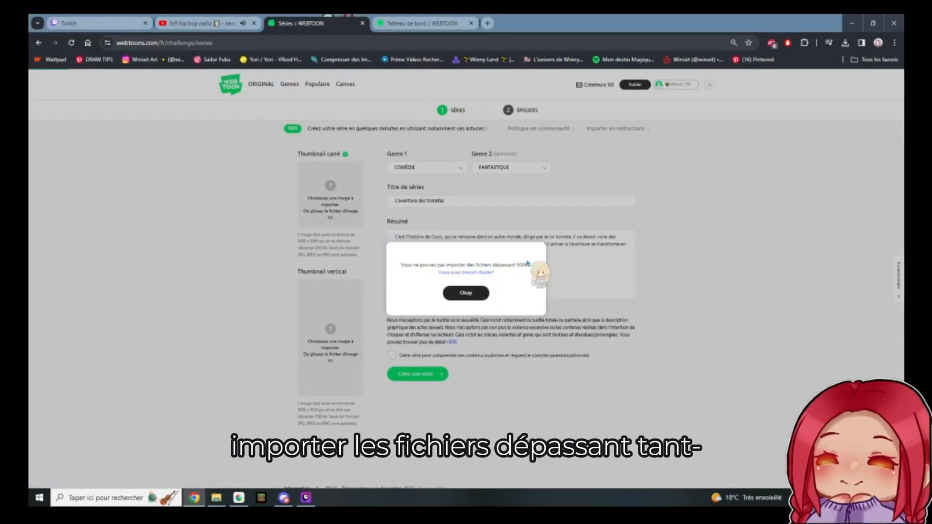
left_click(462, 293)
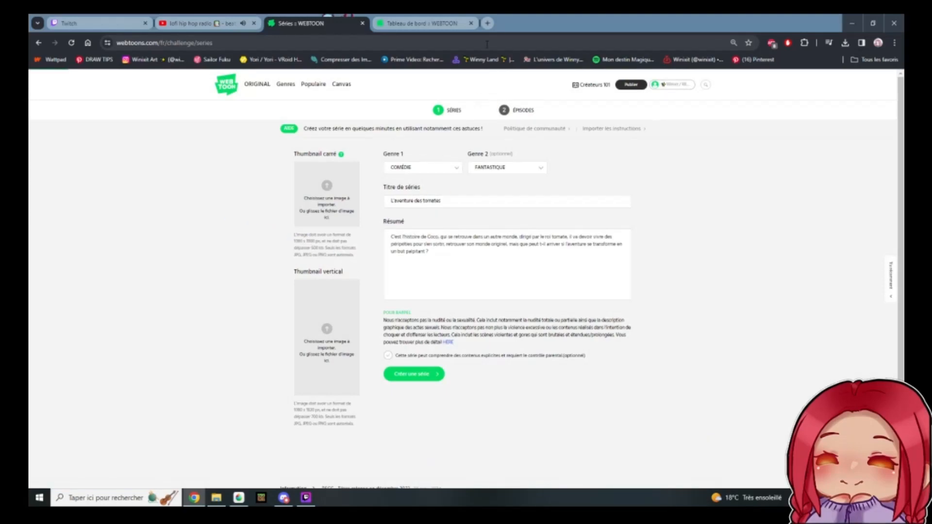
- Open the Compress JPEG site, compress thumbnail.jpg from the Mon destin magique folder and download the compressed copy
left_click(487, 22)
left_click(340, 60)
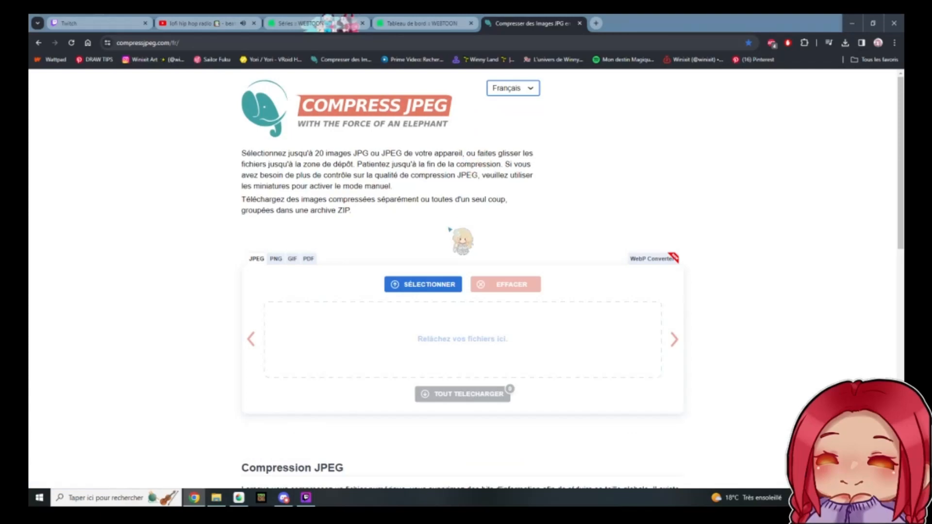
left_click(421, 287)
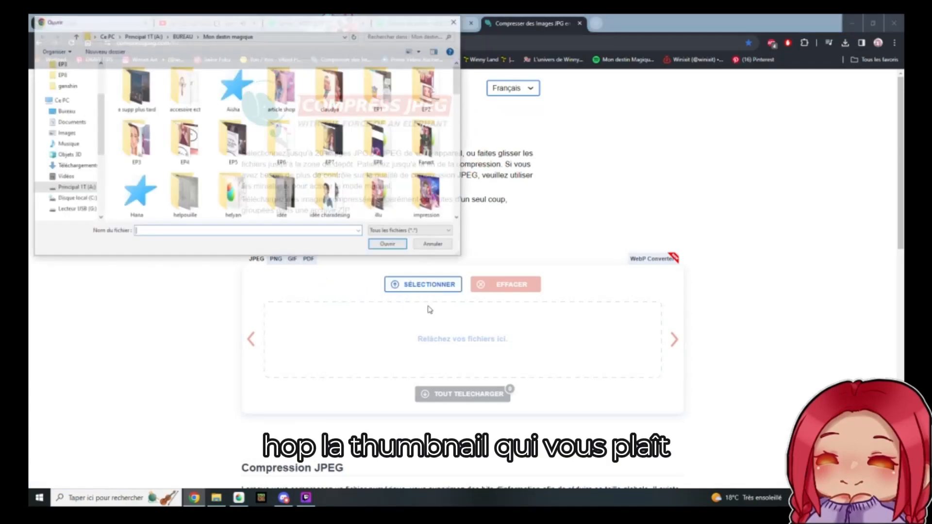
scroll(332, 205, "down", 10)
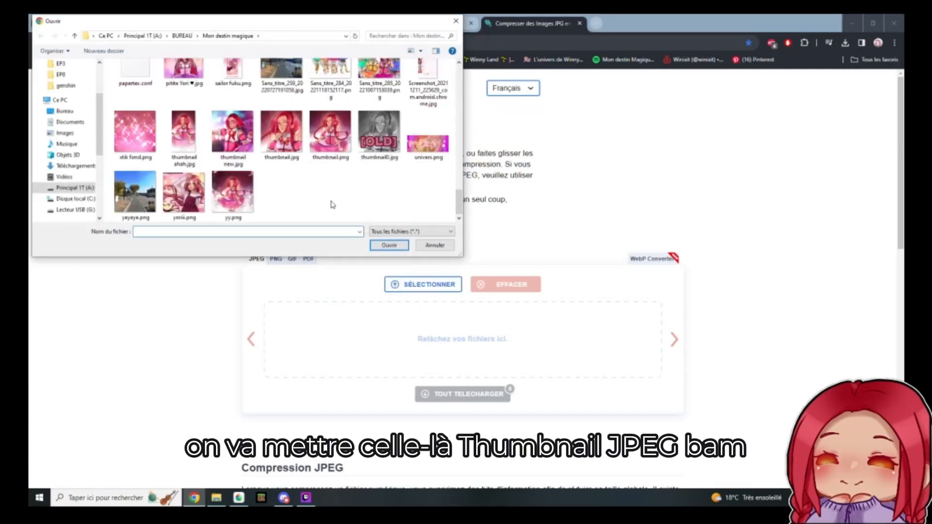
left_click(293, 146)
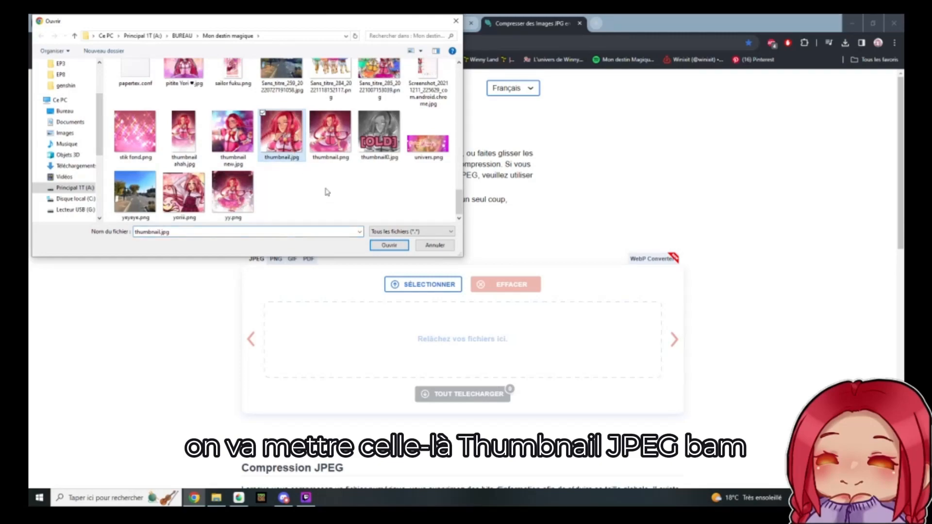
left_click(389, 245)
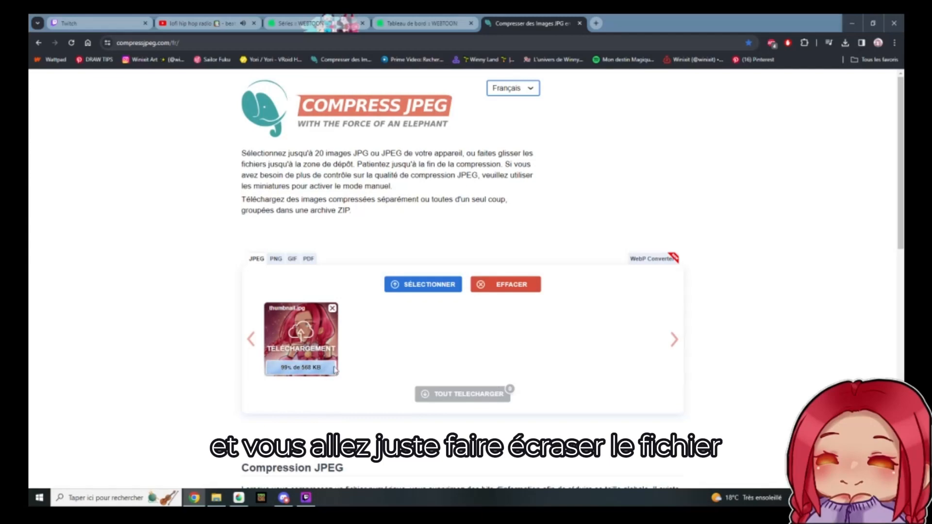
left_click(316, 368)
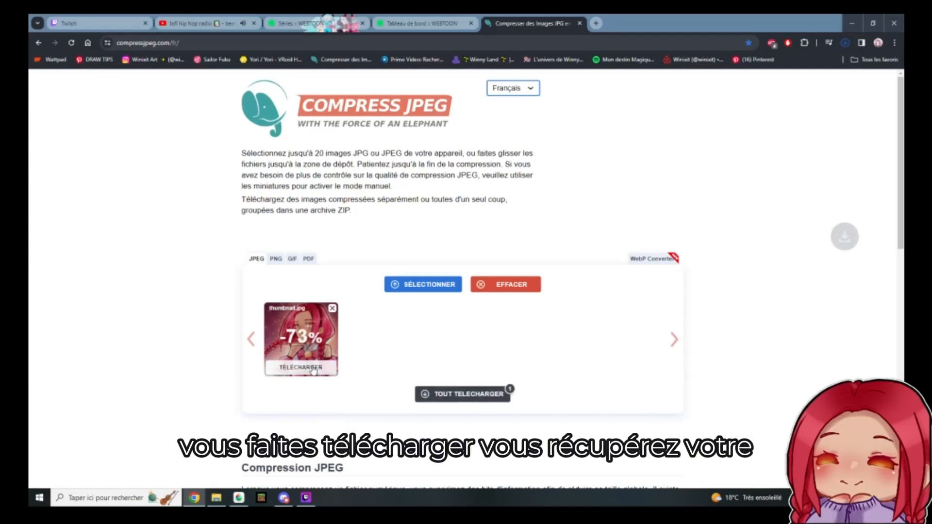
- Open the downloaded thumbnail-min (1).jpg to examine its quality up close, and close the Compress JPEG page
left_click(760, 66)
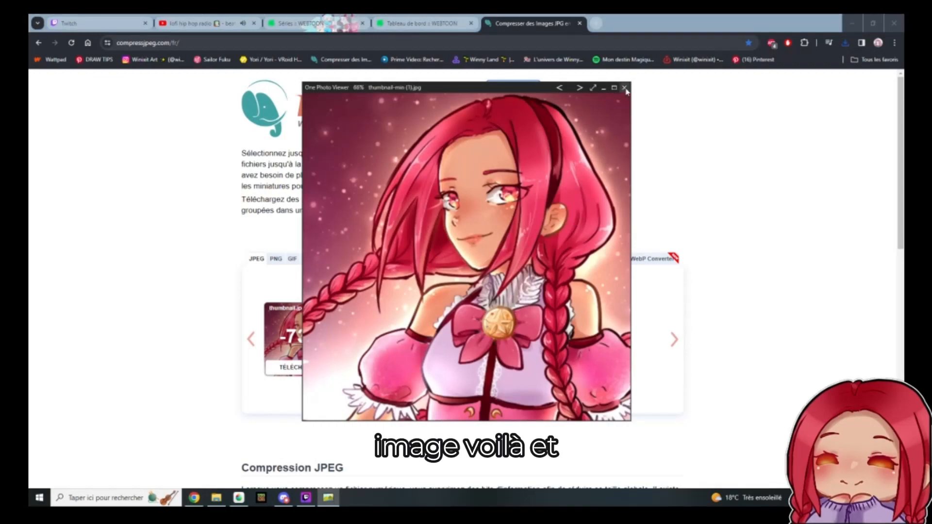
scroll(479, 242, "up", 5)
scroll(414, 233, "down", 1)
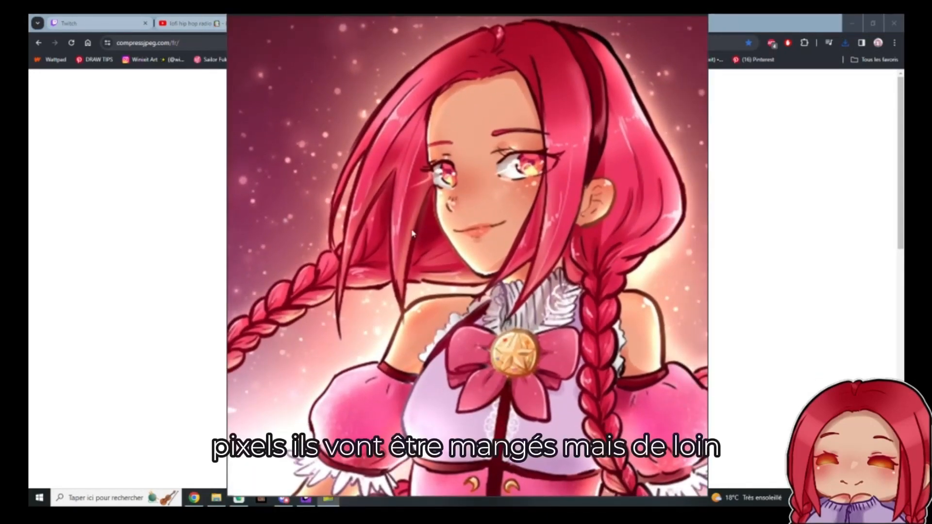
scroll(515, 321, "down", 4)
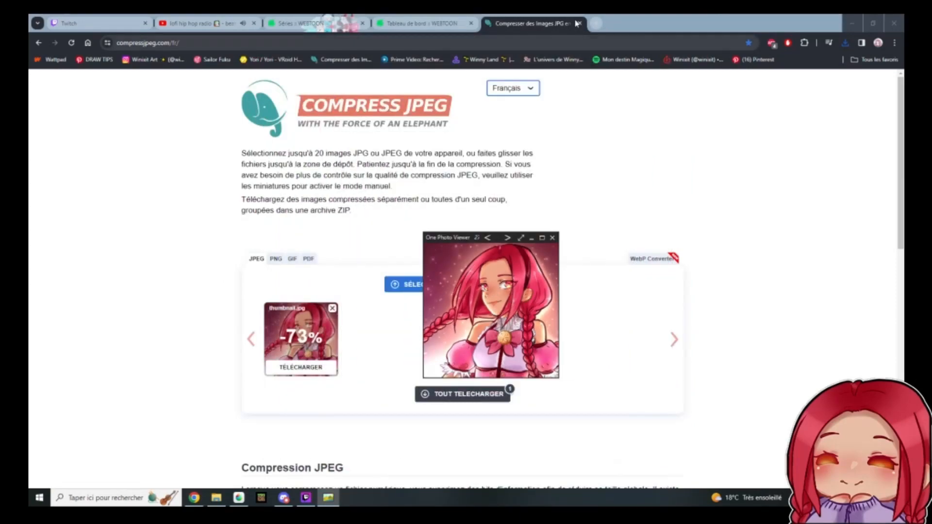
key("ctrl+w")
- Check the stream chat in Twitch Studio and put the chat and image viewer windows away
left_click(306, 497)
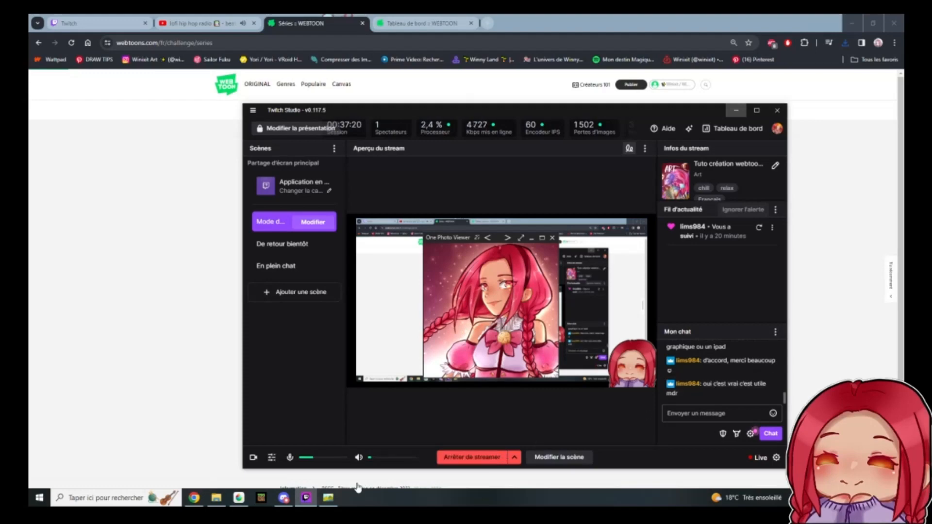
left_click(306, 497)
left_click(531, 238)
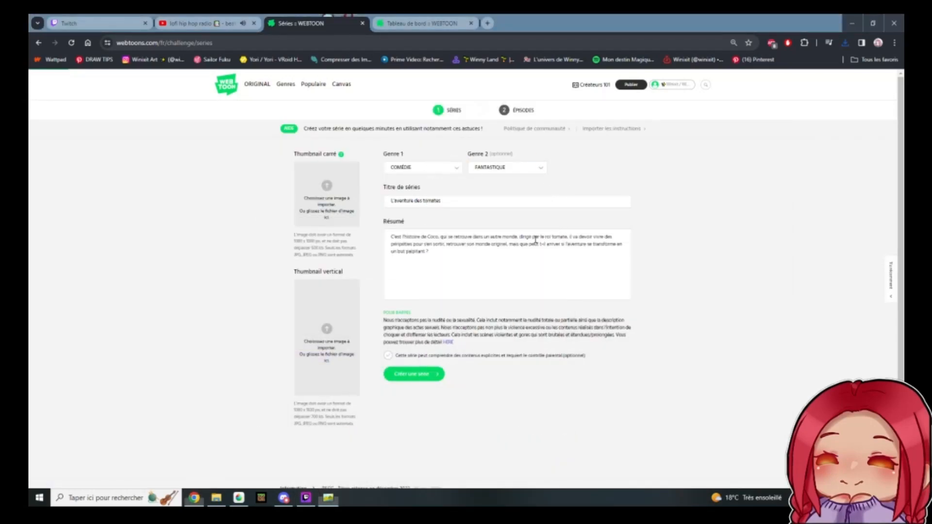
- Upload thumbnail-min (1).jpg from the Téléchargements folder as the series' square thumbnail
left_click(340, 199)
scroll(67, 145, "up", 3)
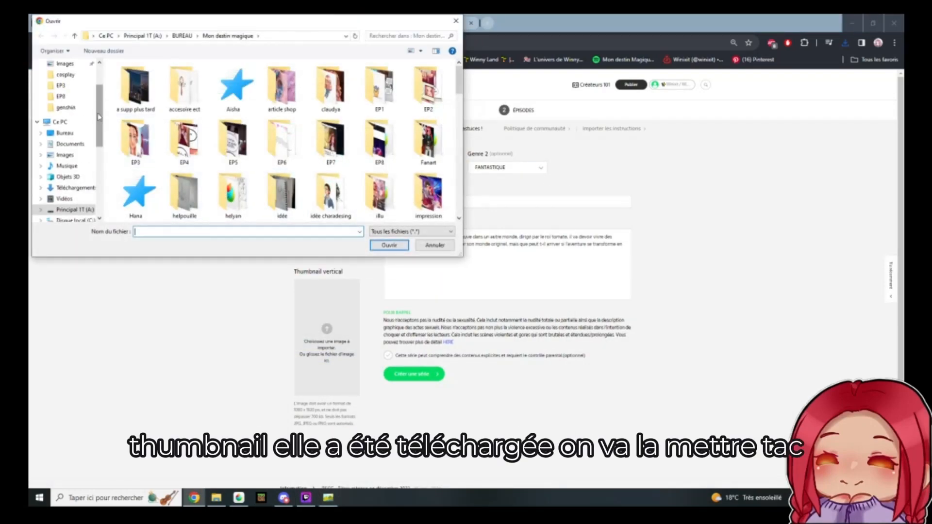
left_click(72, 92)
left_click(141, 97)
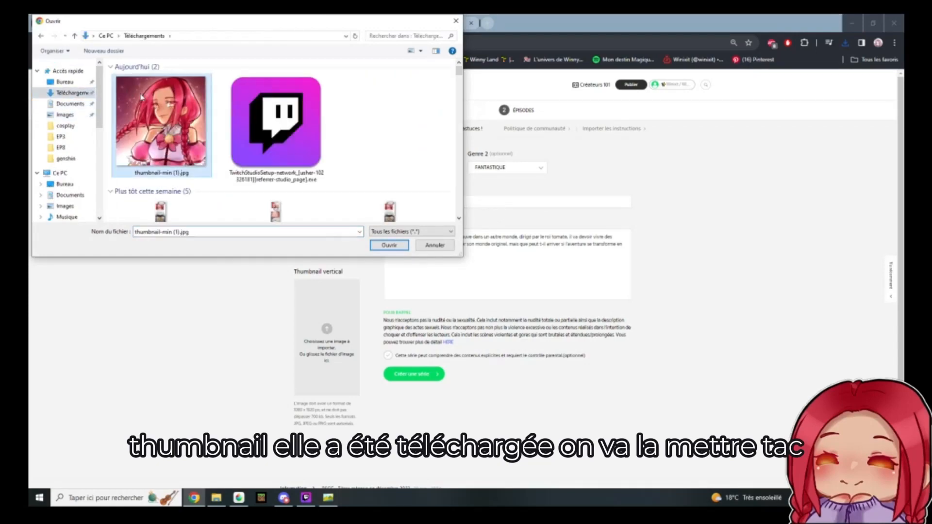
left_click(389, 245)
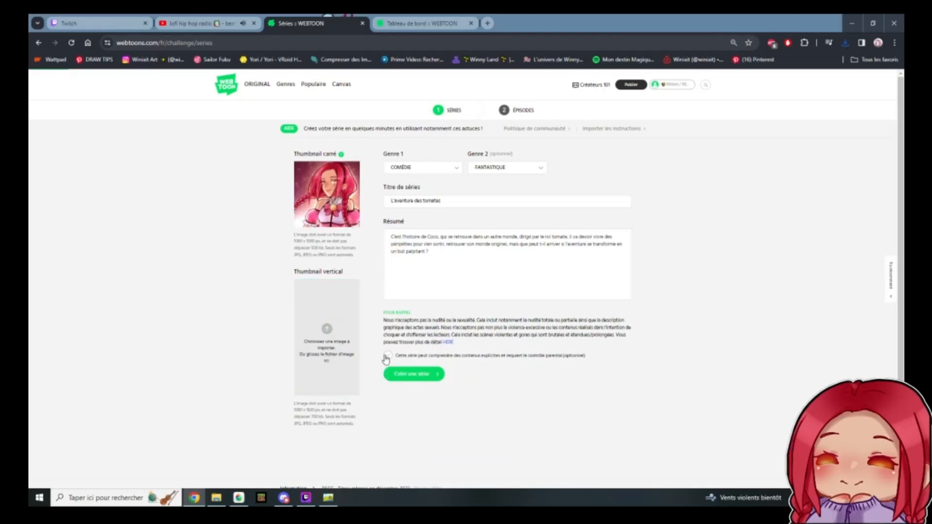
- Try to create the series and to upload thumbnail ahah.jpg from the Mon destin magique folder as its vertical thumbnail
left_click(403, 381)
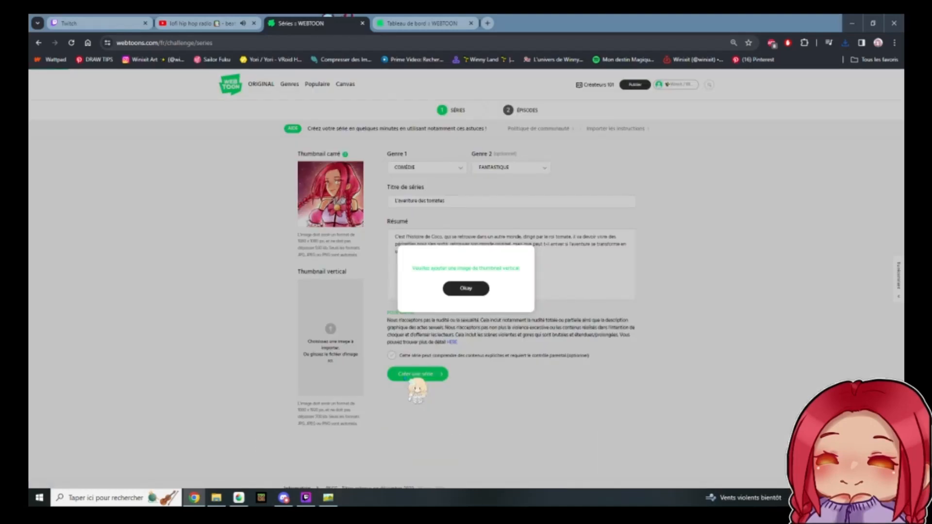
left_click(463, 288)
left_click(328, 339)
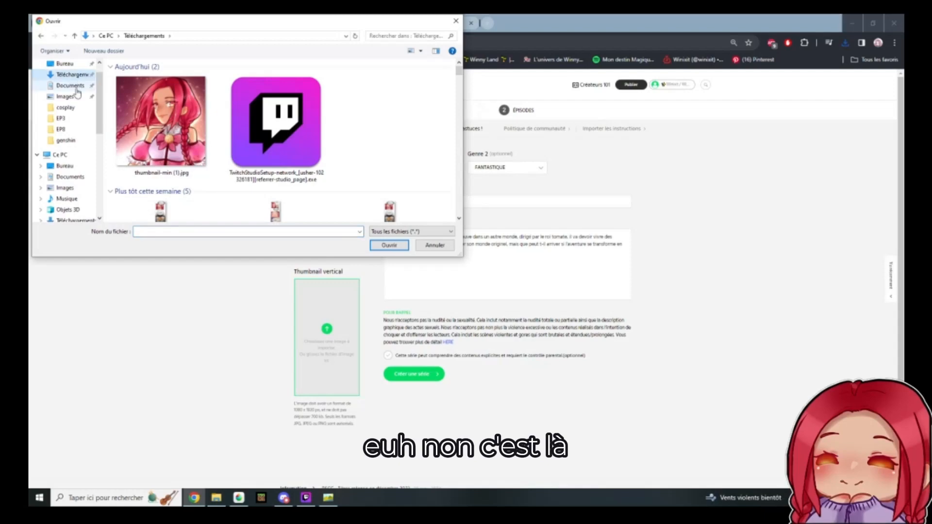
scroll(73, 85, "up", 1)
left_click(65, 81)
double_click(386, 92)
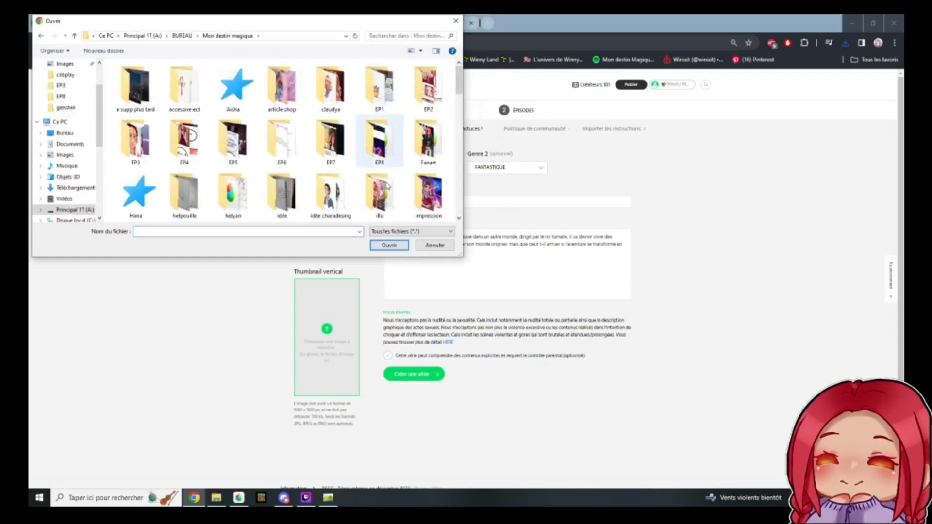
scroll(384, 189, "down", 3)
scroll(384, 189, "down", 5)
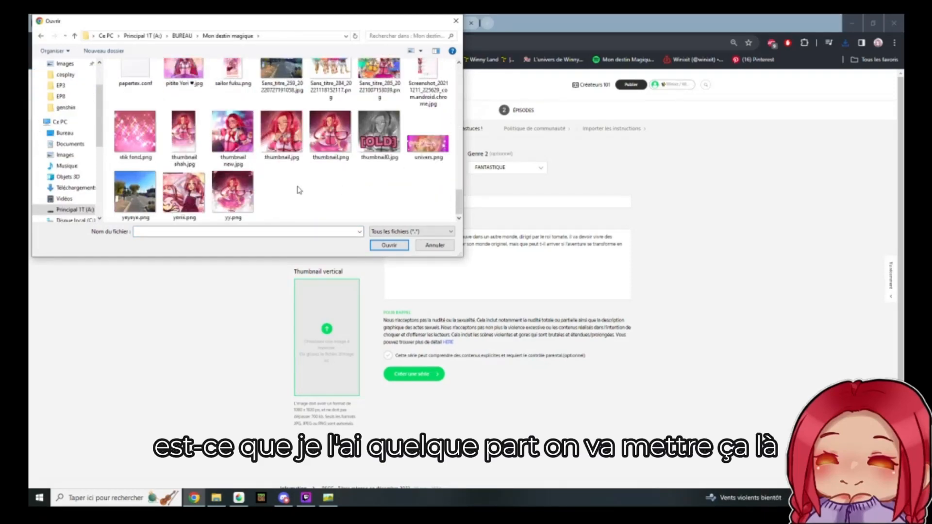
left_click(192, 146)
left_click(391, 246)
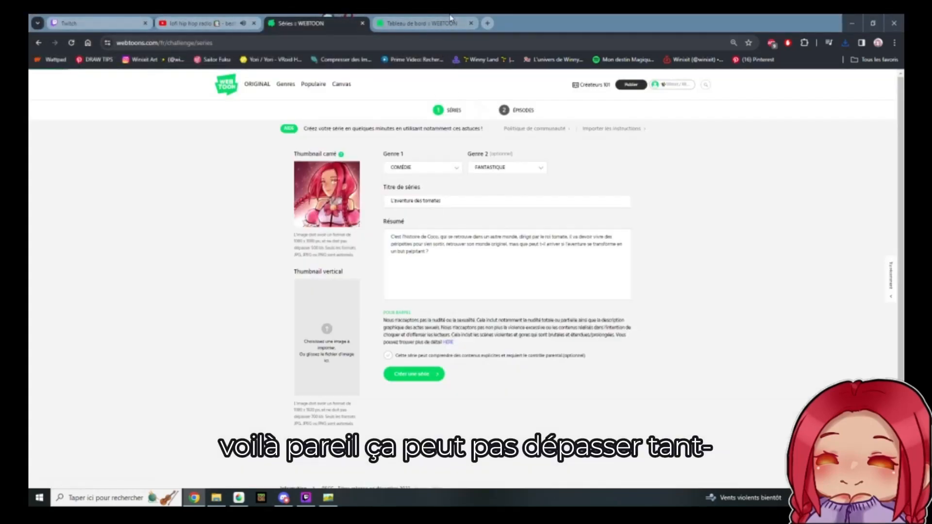
- Reopen the Compress JPEG site, compress the vertical image thumbnail ahah.jpg and download it, returning to the WEBTOON pages
left_click(450, 19)
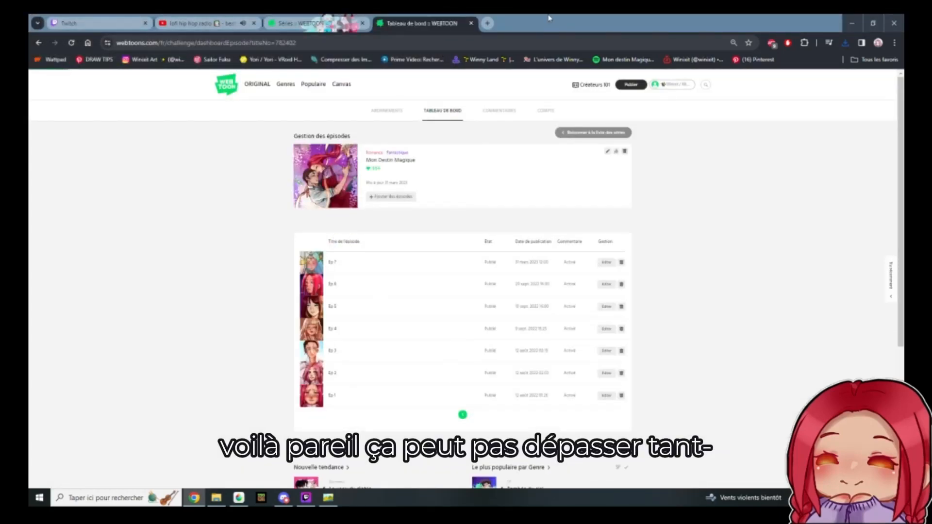
left_click(487, 22)
left_click(346, 59)
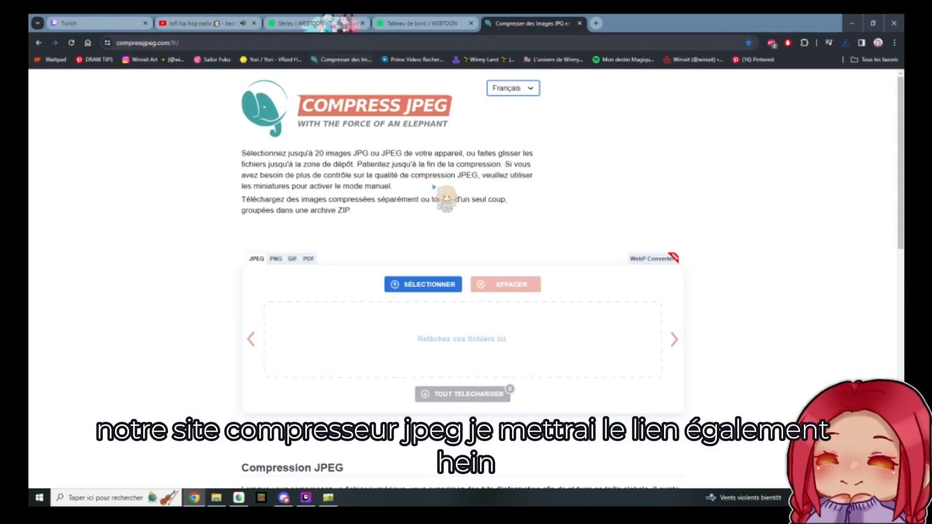
left_click(431, 286)
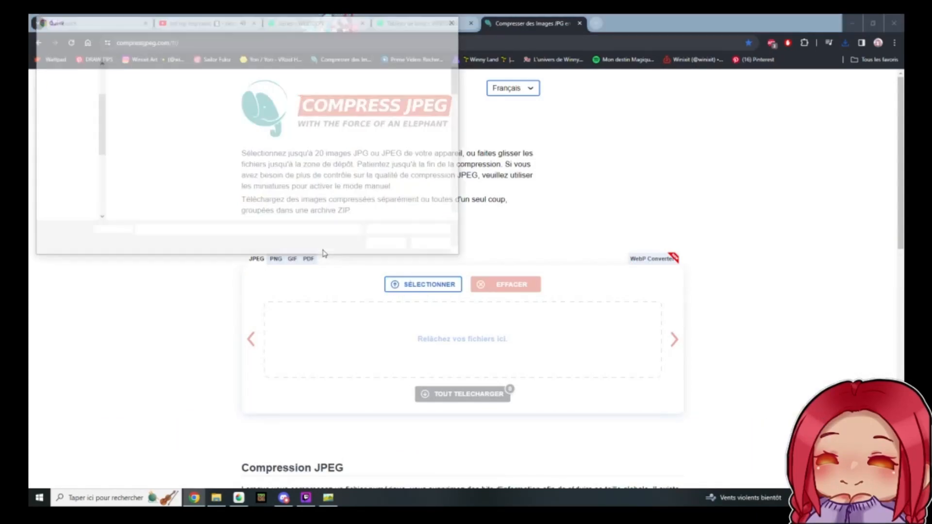
scroll(305, 174, "down", 8)
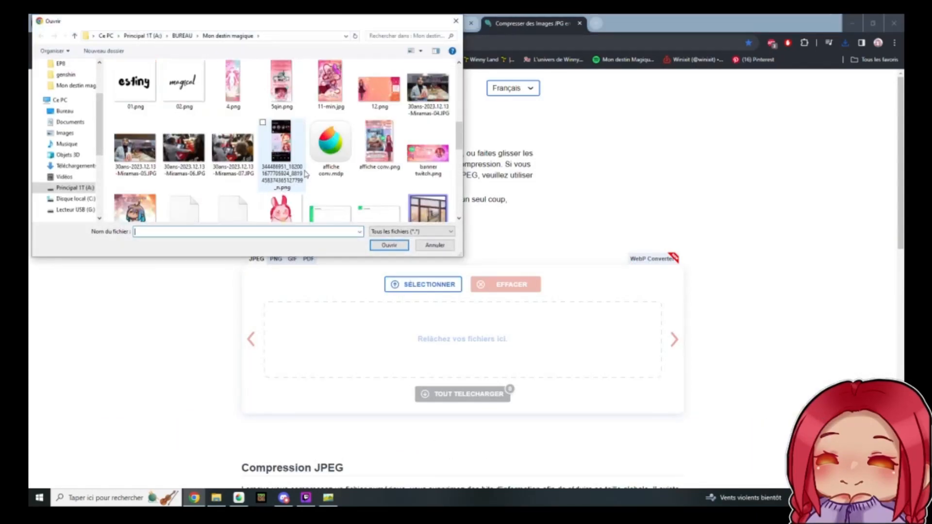
scroll(304, 173, "up", 2)
scroll(316, 182, "down", 8)
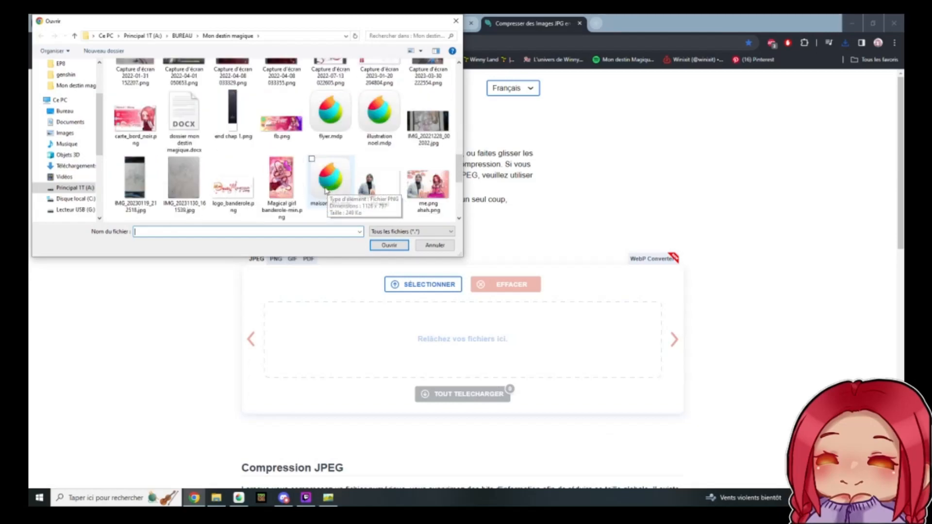
scroll(325, 190, "down", 2)
scroll(318, 187, "down", 2)
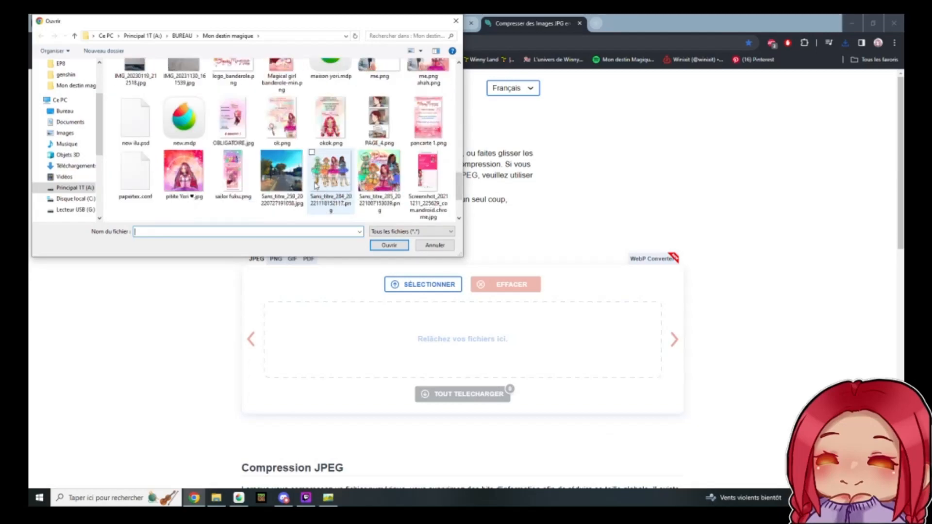
scroll(316, 185, "down", 2)
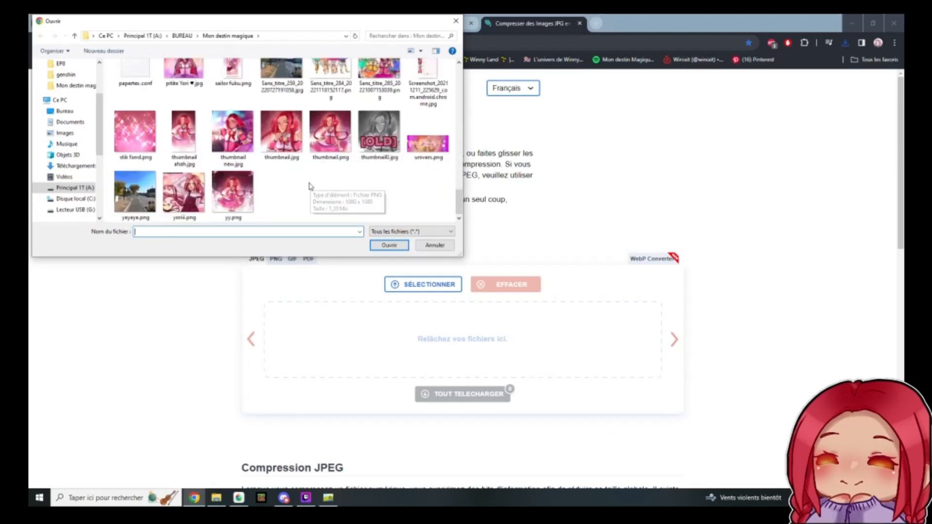
left_click(188, 140)
left_click(391, 245)
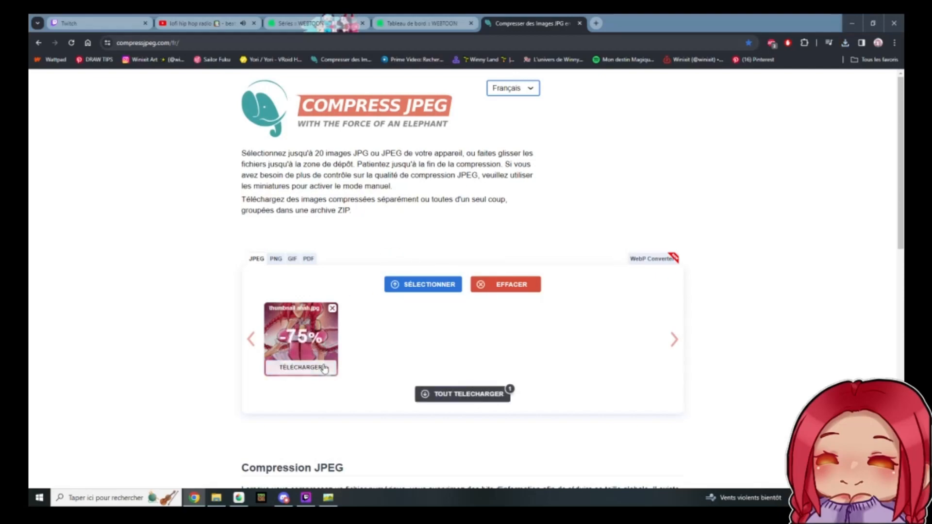
left_click(301, 368)
left_click(385, 19)
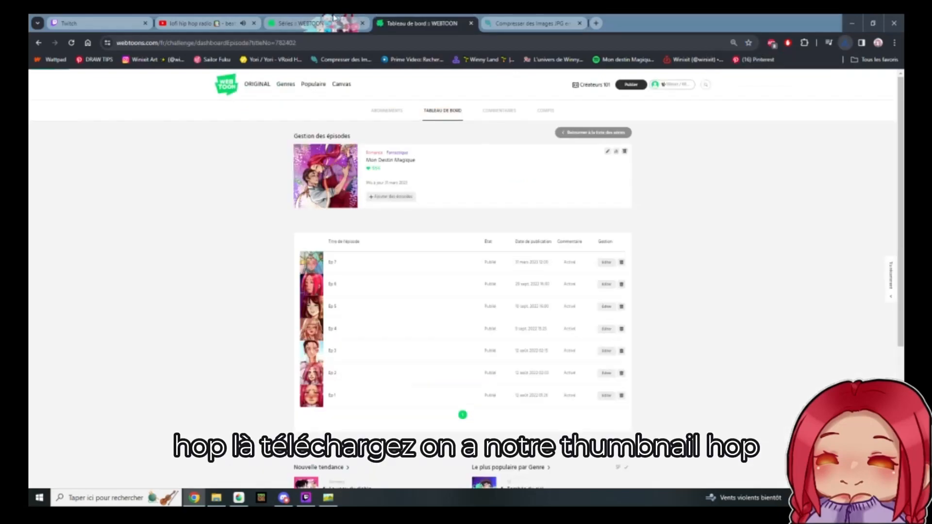
- Upload thumbnail ahah-min (1).jpg from the Téléchargements folder as the series' vertical thumbnail and create the series
left_click(335, 20)
left_click(345, 313)
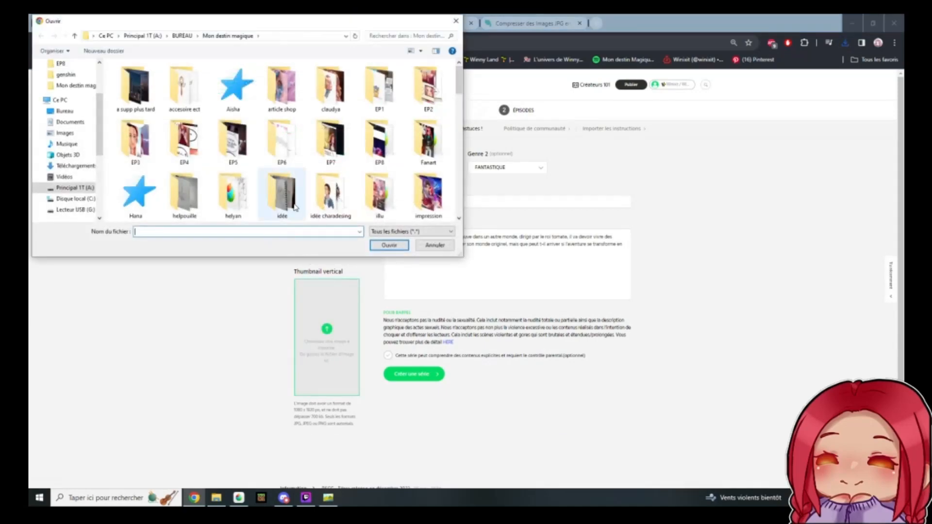
scroll(295, 204, "down", 15)
scroll(203, 136, "up", 1)
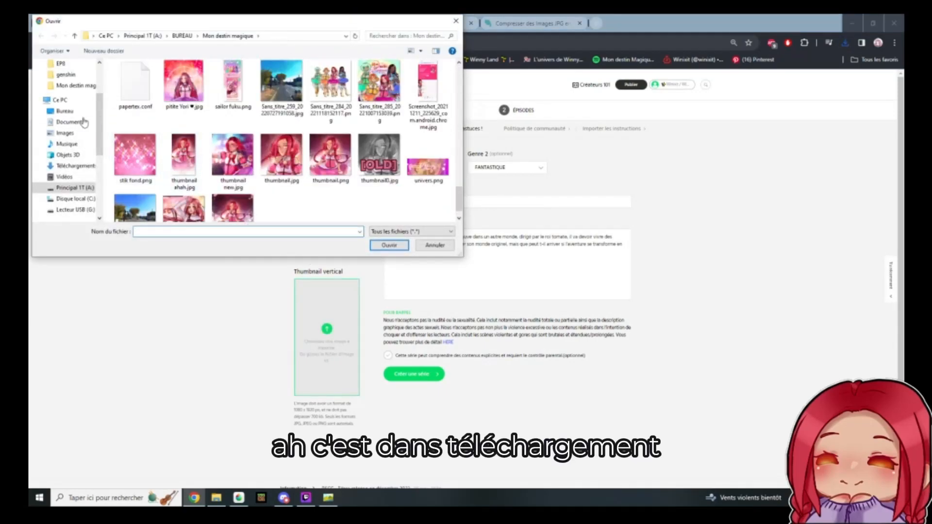
scroll(72, 75, "up", 1)
scroll(71, 66, "up", 2)
left_click(68, 92)
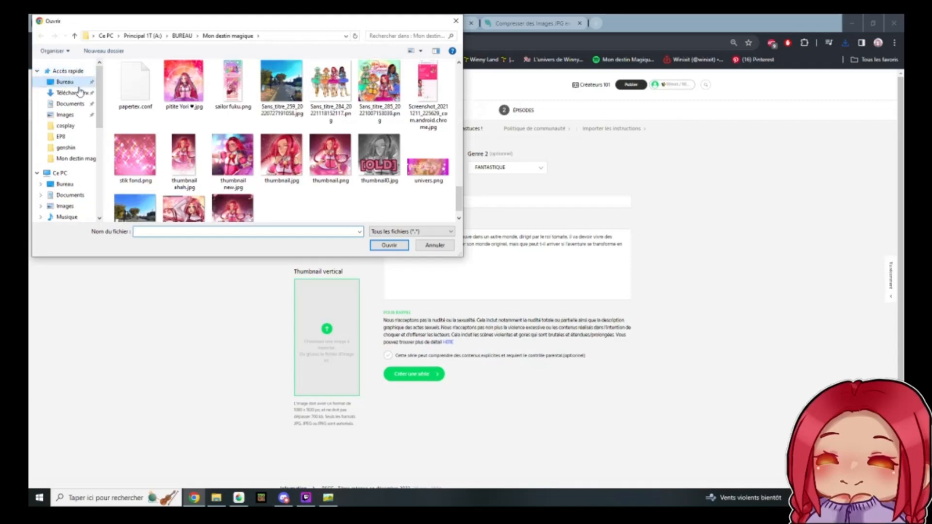
left_click(146, 112)
left_click(380, 248)
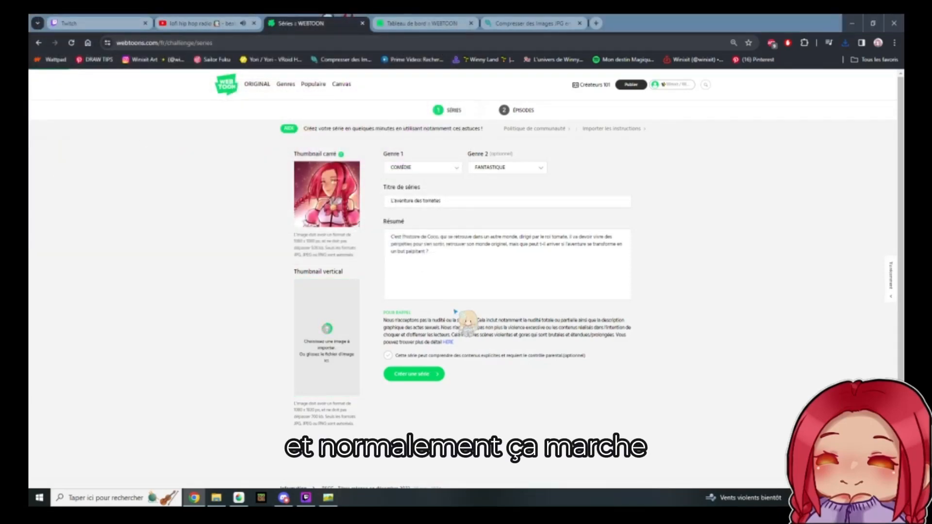
left_click_drag(455, 312, 326, 340)
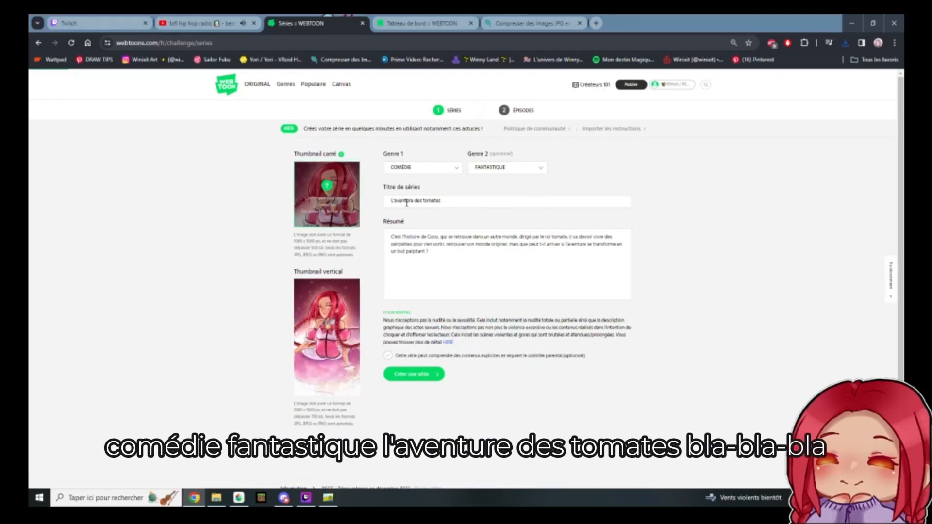
left_click(412, 376)
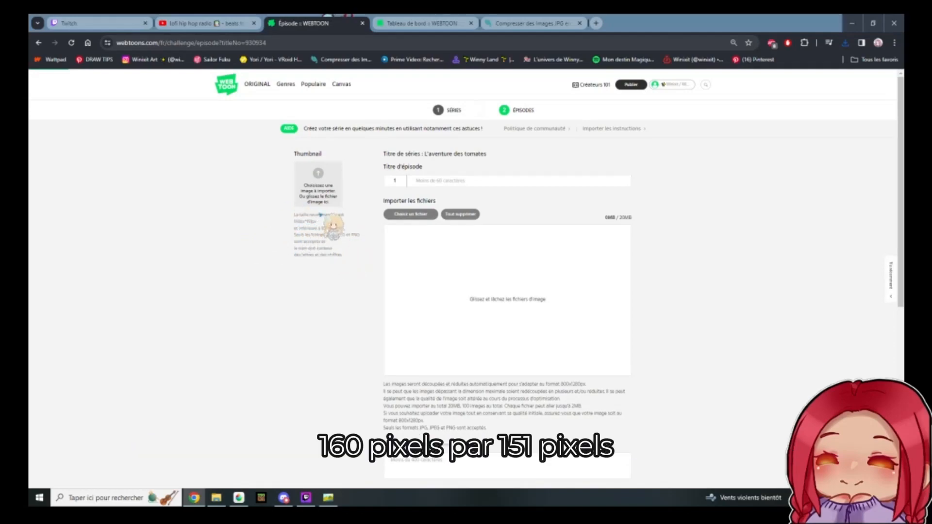
- Upload thumnail.jpg from the EP3 folder inside Mon destin magique as the episode's thumbnail
left_click(329, 191)
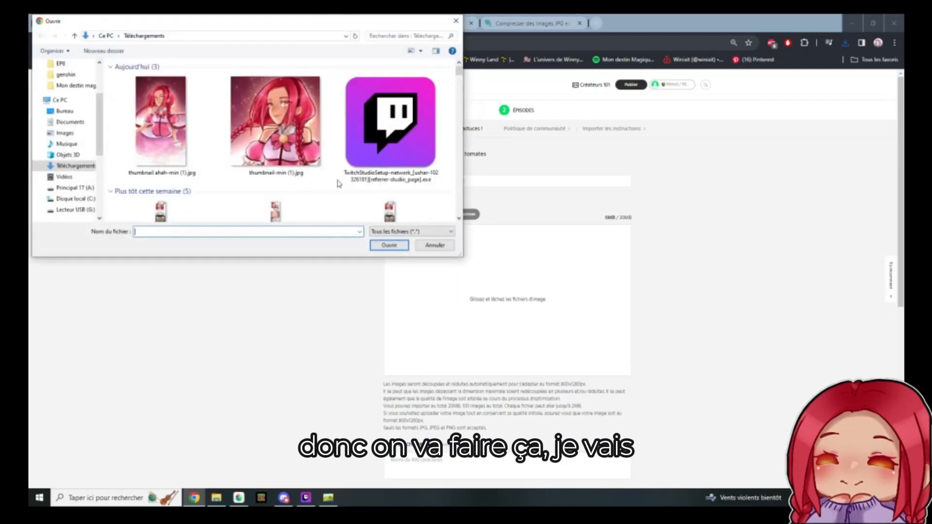
scroll(66, 123, "up", 2)
left_click(76, 108)
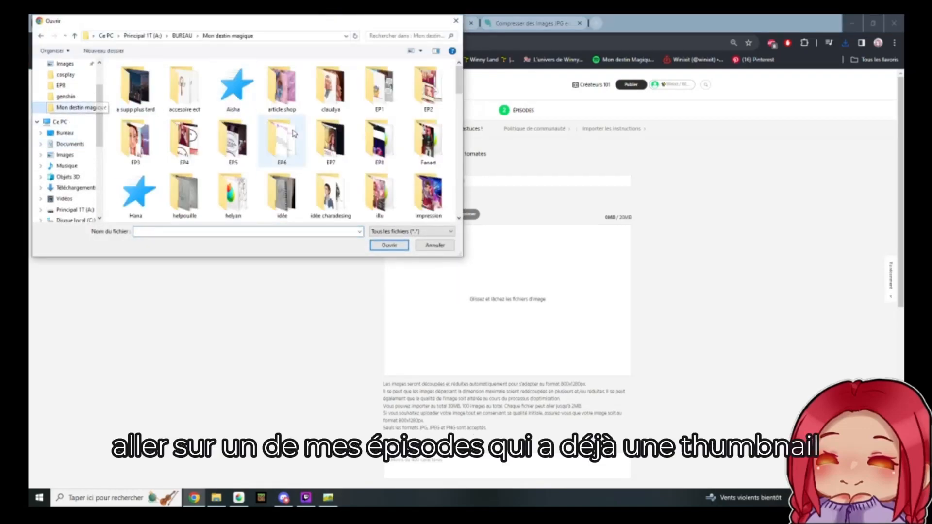
double_click(136, 141)
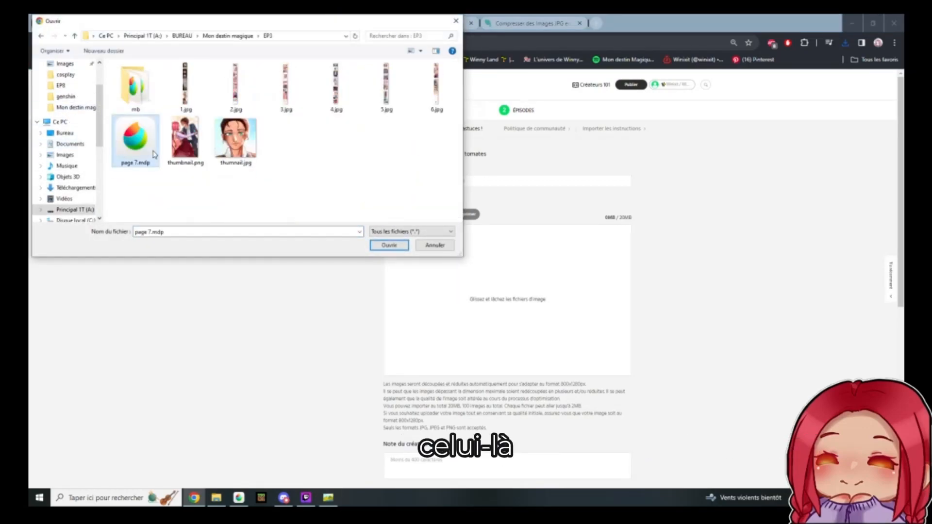
left_click(248, 145)
left_click(389, 245)
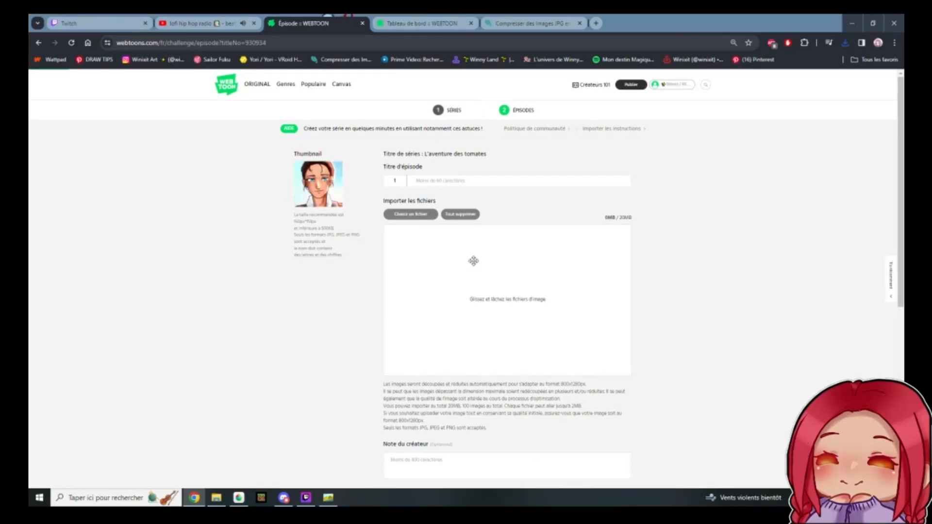
- Title the episode "Le début ahah", fixing the missing accent with the spelling suggestion
left_click(499, 179)
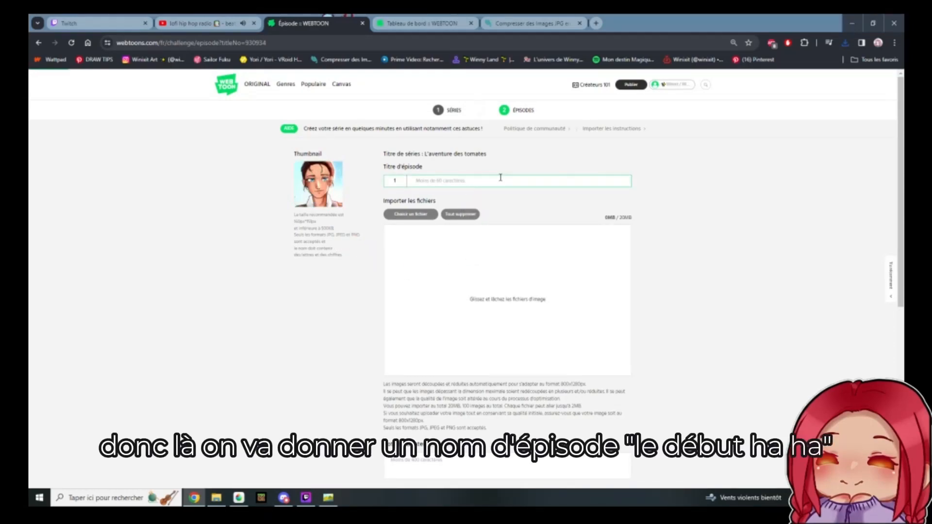
type("Le debut ahah")
right_click(428, 181)
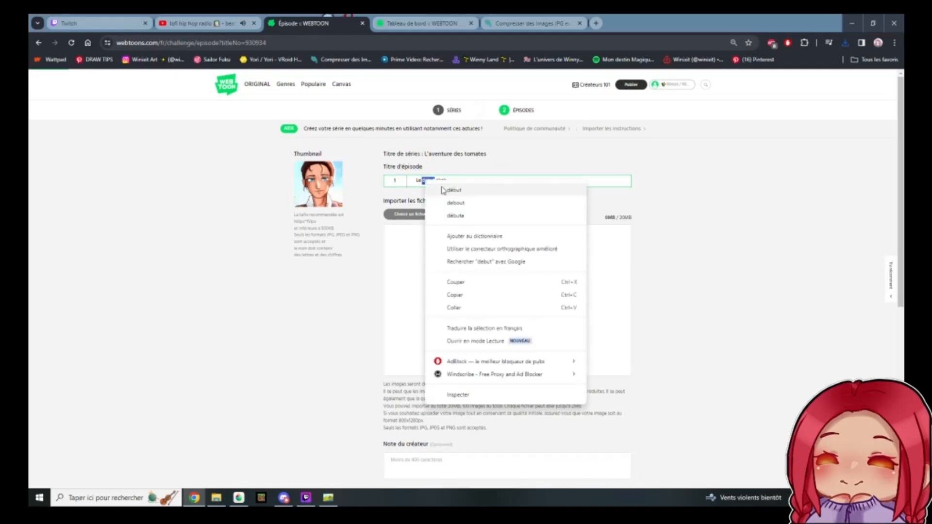
left_click(448, 192)
left_click(438, 236)
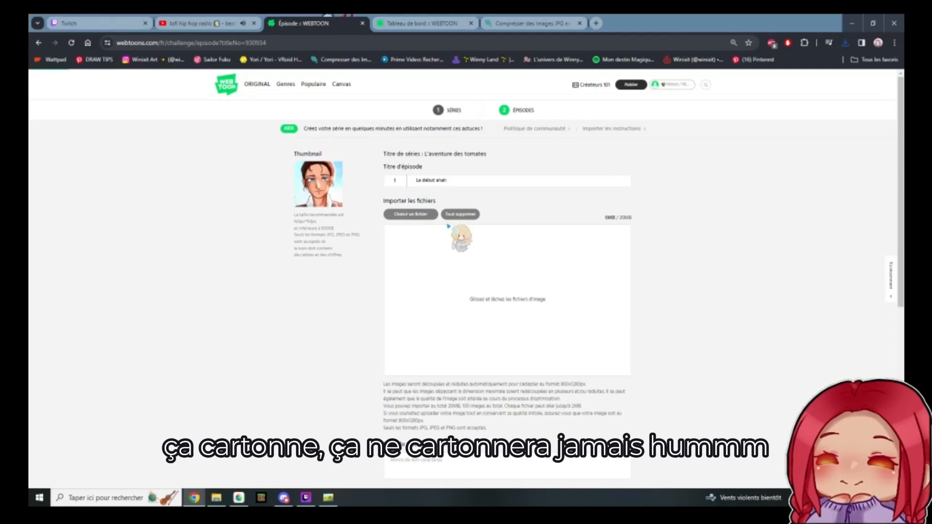
- Check the stream chat in Twitch Studio and return to the WEBTOON episode form
left_click(305, 498)
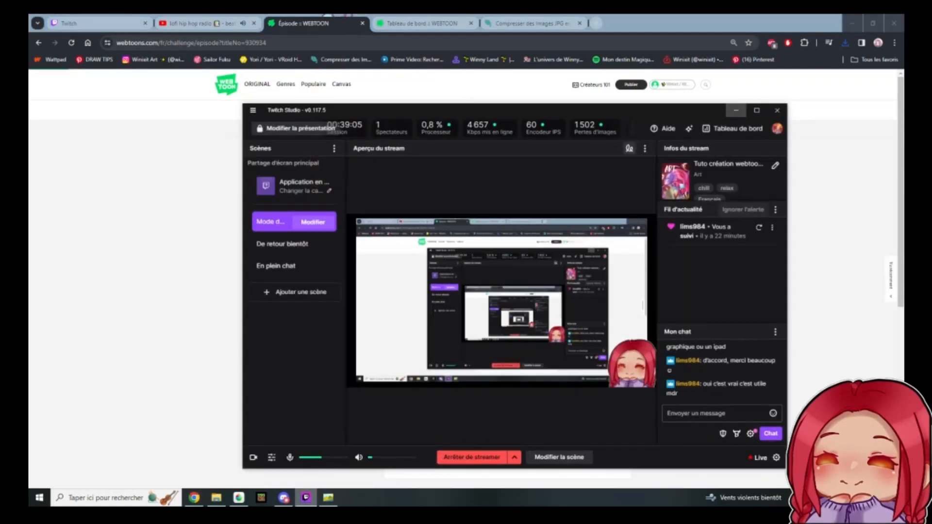
left_click(306, 498)
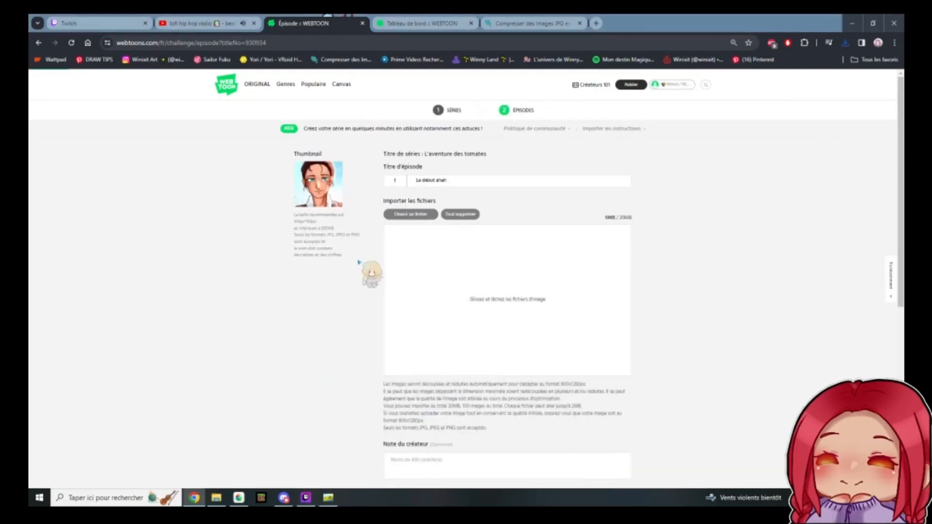
- Import the strips 2.jpg, 3.jpg and 4.jpg from the EP3 folder as the episode's images and dismiss the upload message
left_click(412, 215)
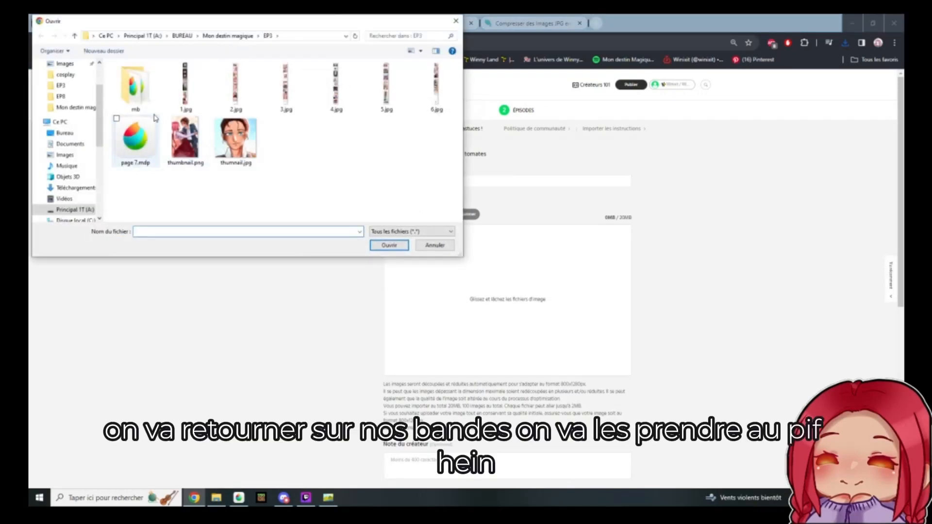
left_click(279, 100)
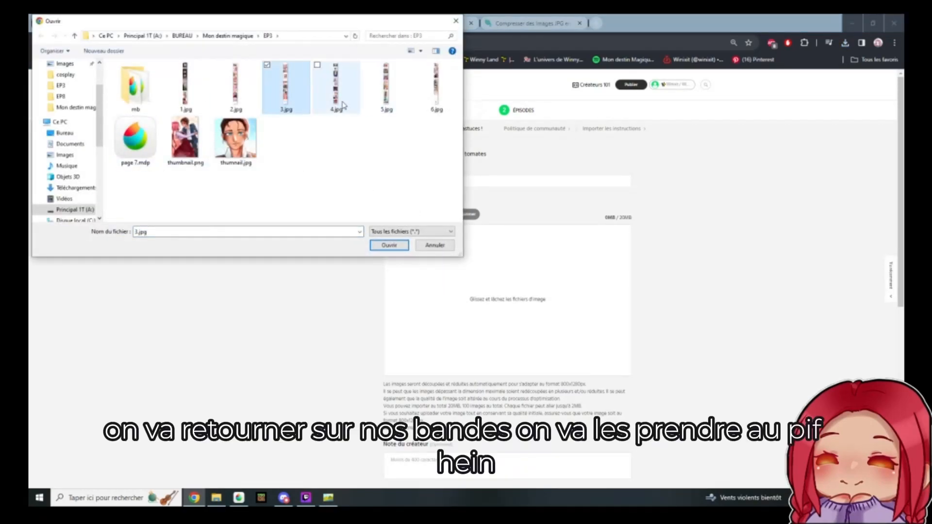
left_click(236, 95, "ctrl")
left_click(331, 96, "ctrl")
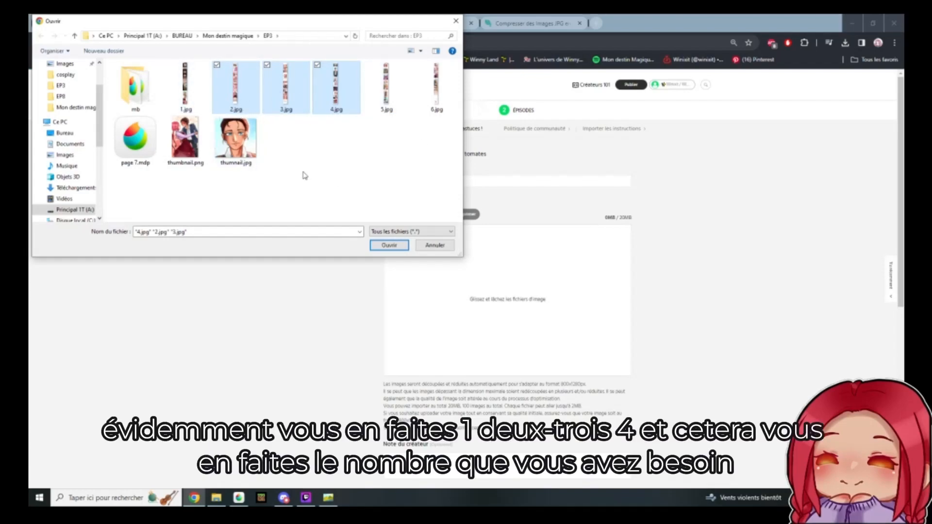
left_click(394, 246)
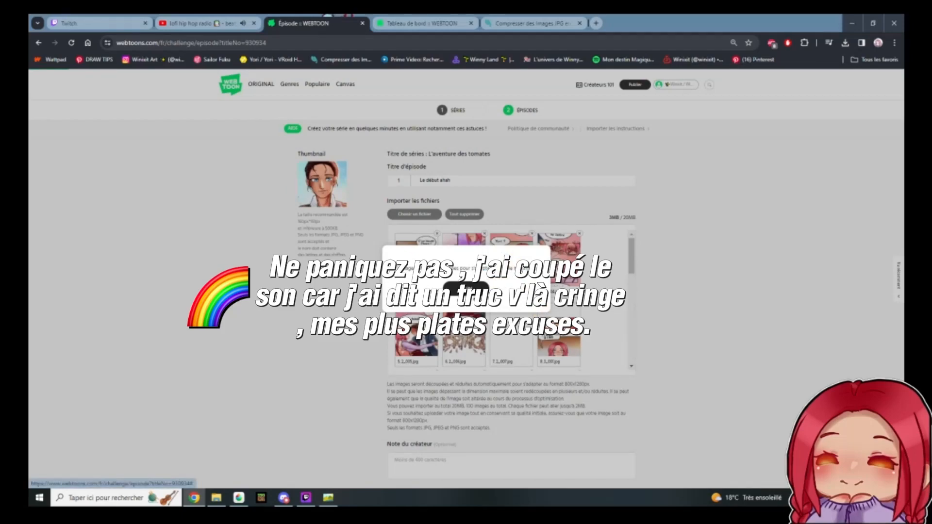
left_click(479, 288)
- Look over the imported images and read through the episode's PC preview for gaps or odd separations between images, closing the preview
scroll(572, 354, "down", 3)
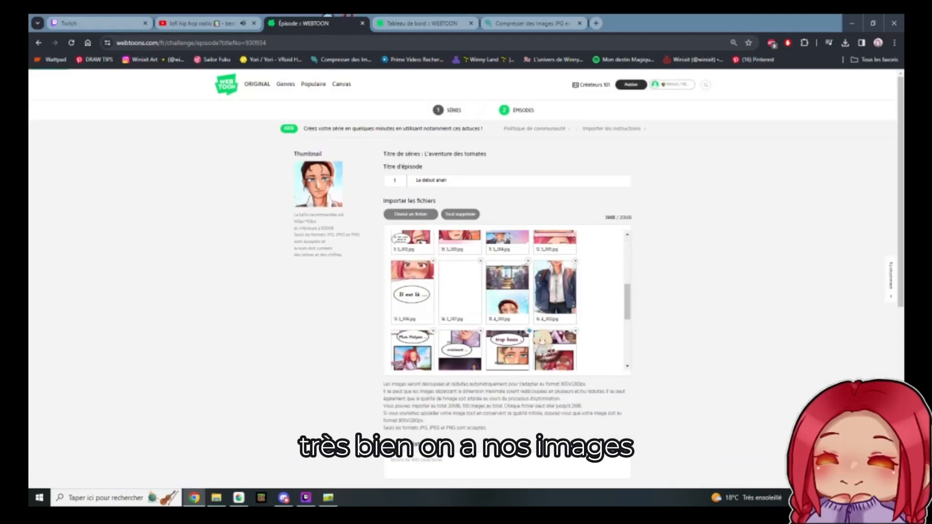
scroll(494, 319, "down", 3)
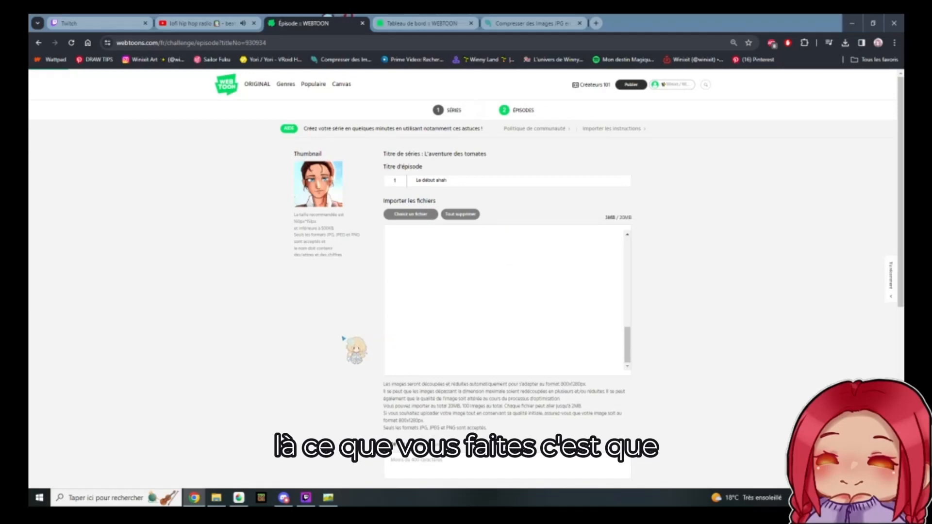
scroll(354, 349, "down", 3)
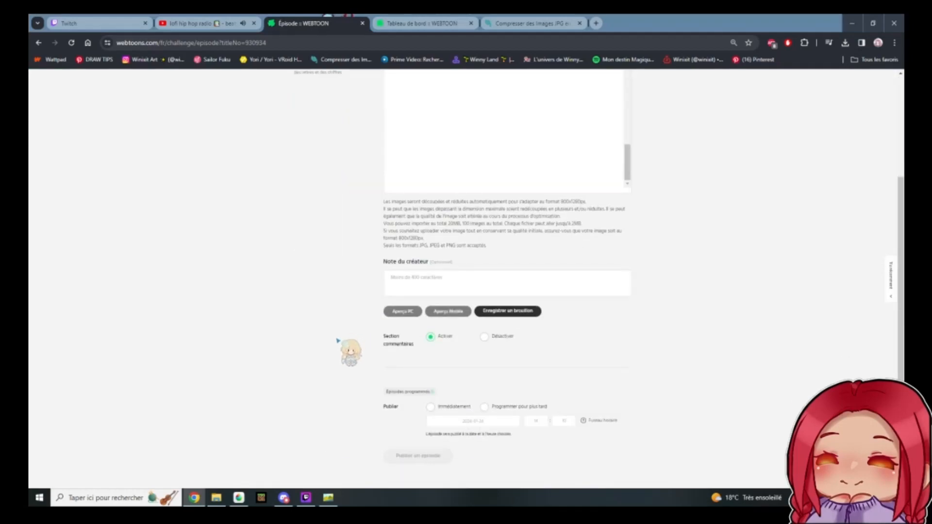
left_click(403, 312)
scroll(380, 301, "down", 5)
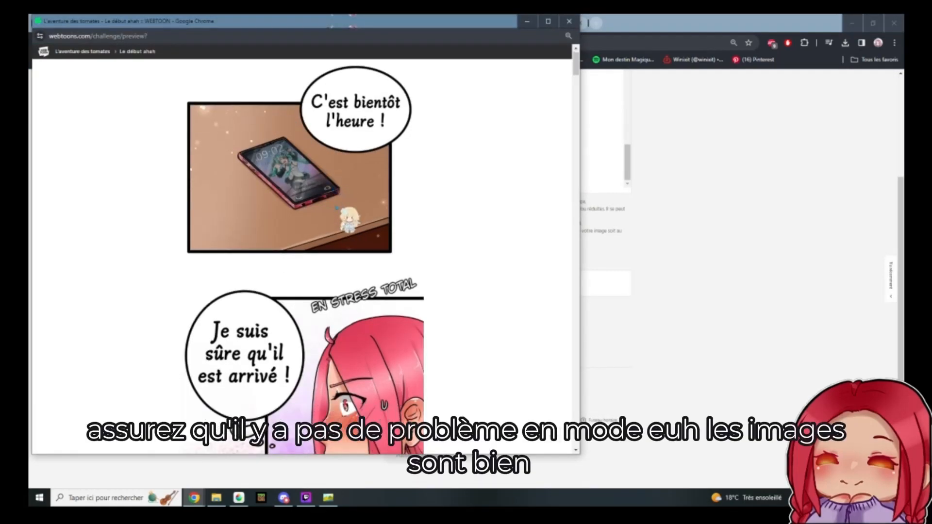
scroll(345, 213, "down", 20)
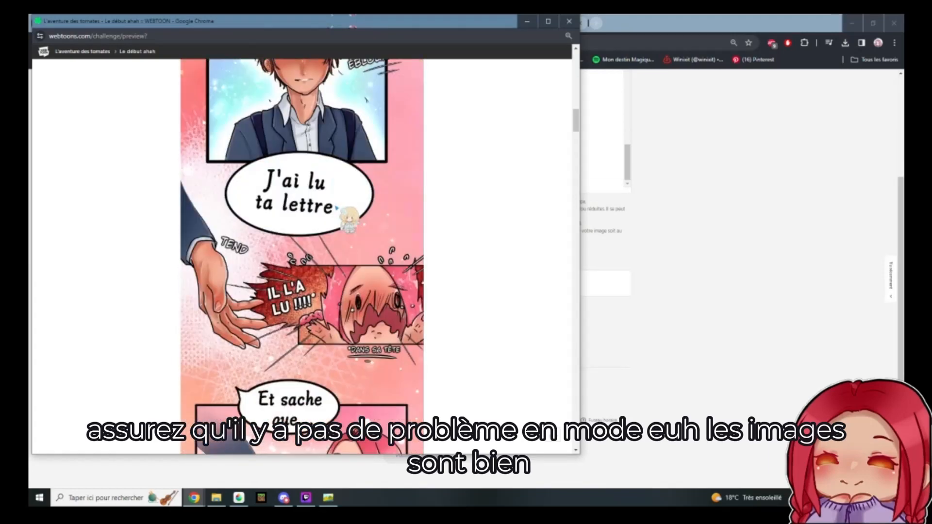
scroll(337, 208, "down", 18)
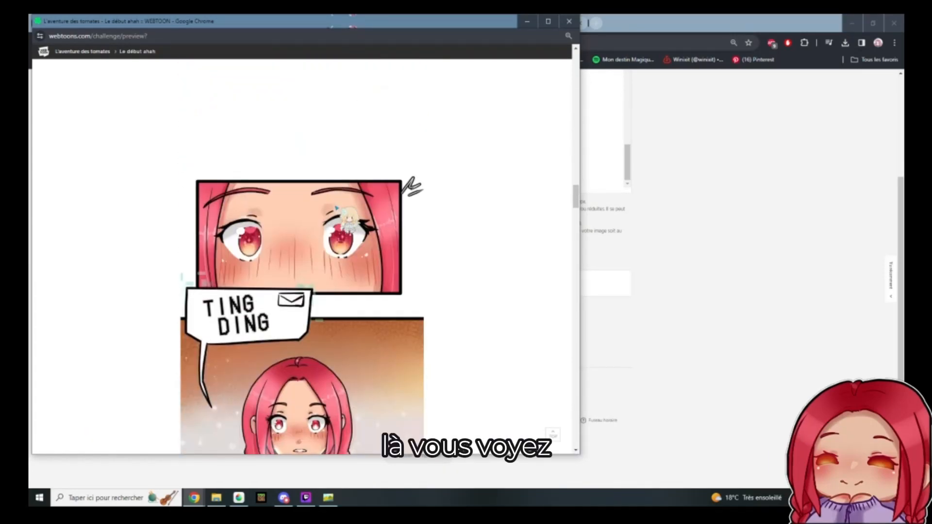
scroll(337, 207, "up", 5)
scroll(336, 207, "down", 20)
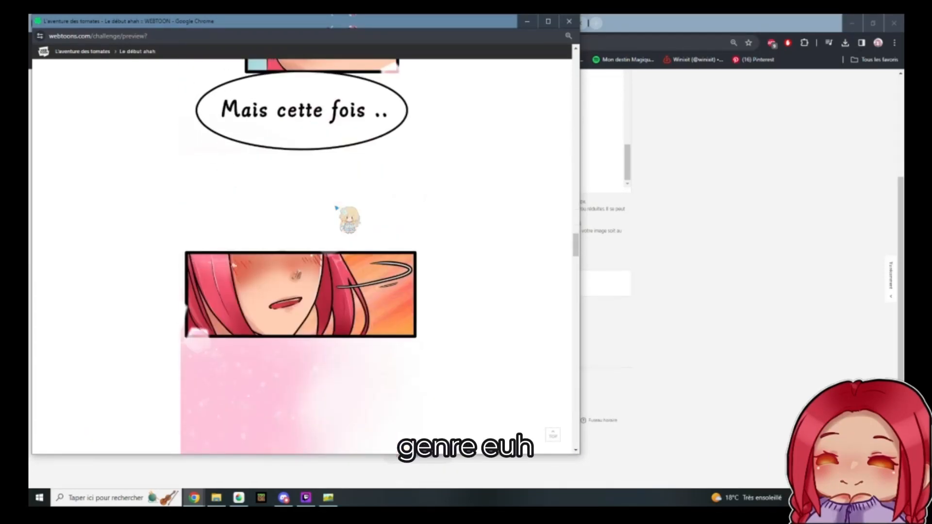
scroll(336, 208, "down", 20)
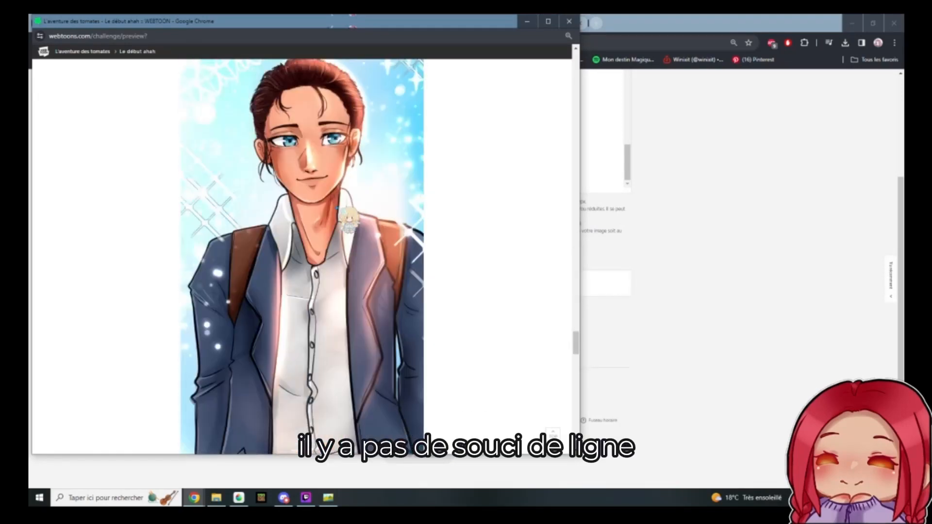
scroll(337, 208, "down", 20)
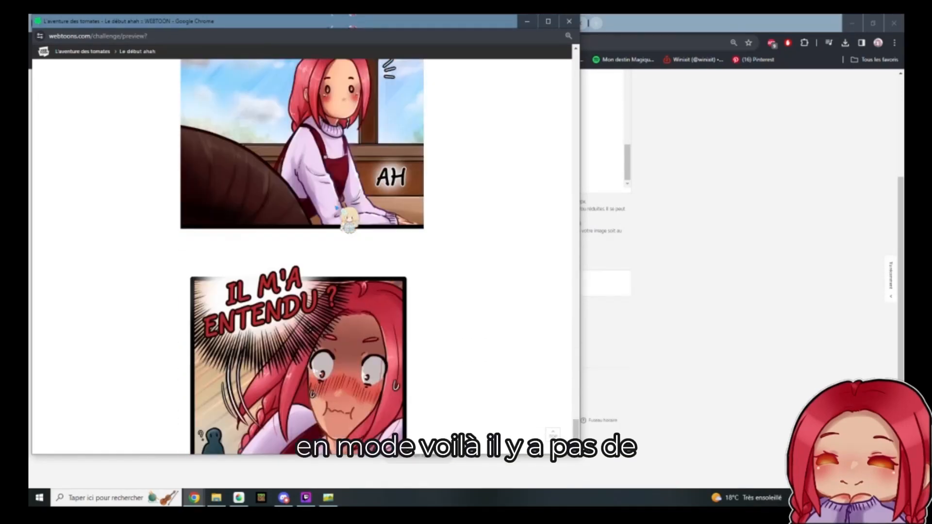
scroll(337, 207, "down", 2)
scroll(499, 121, "up", 8)
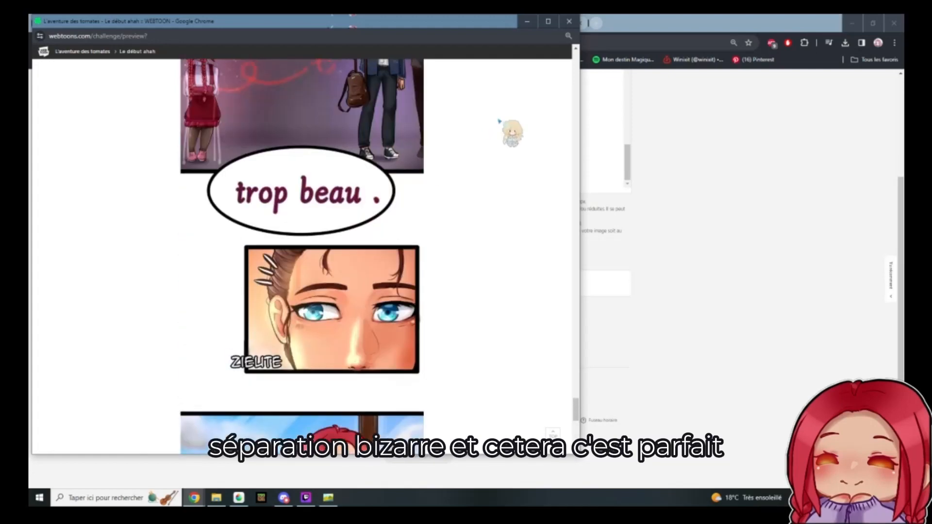
left_click(569, 21)
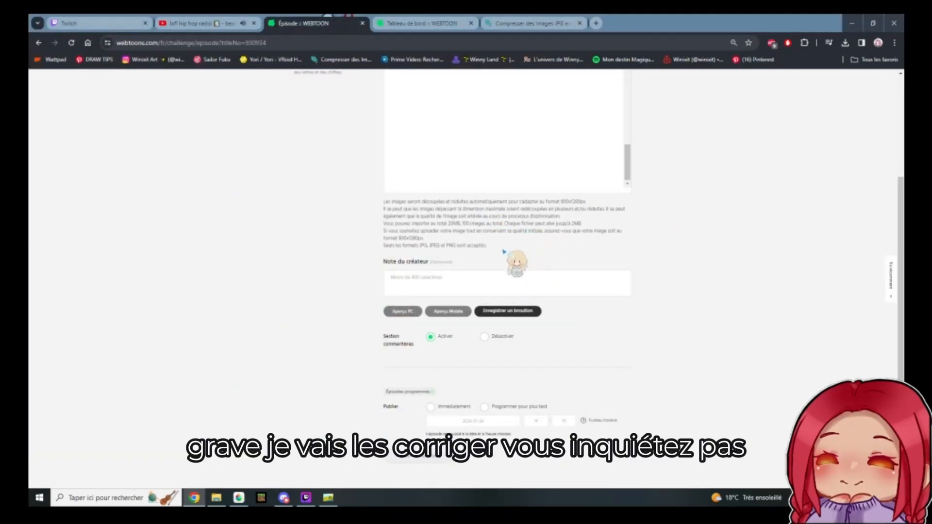
- Add the creator's note "coucou merci de votre lecture !" to the episode
scroll(476, 270, "up", 5)
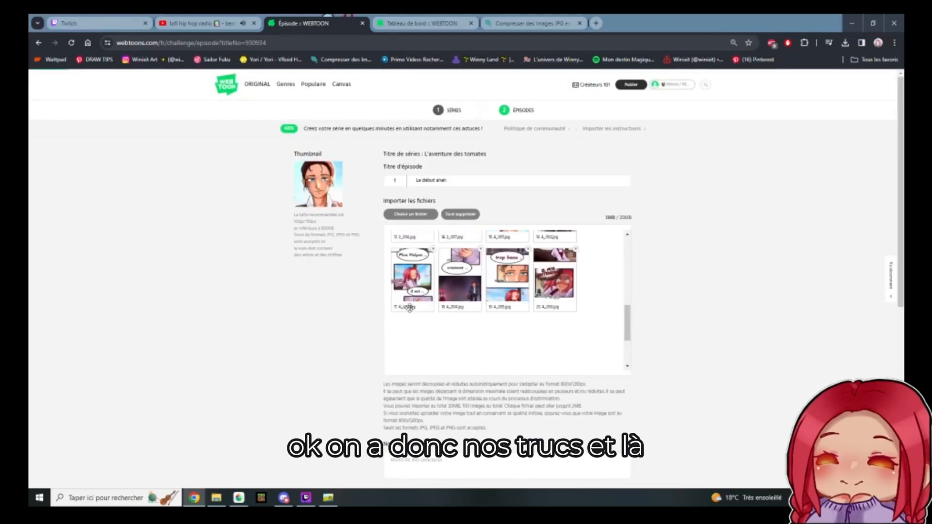
scroll(409, 308, "up", 5)
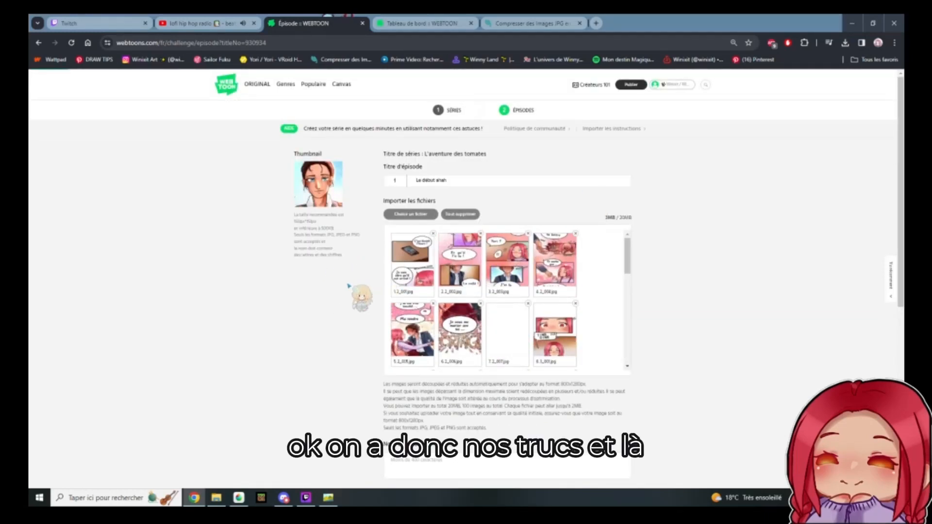
scroll(349, 287, "down", 4)
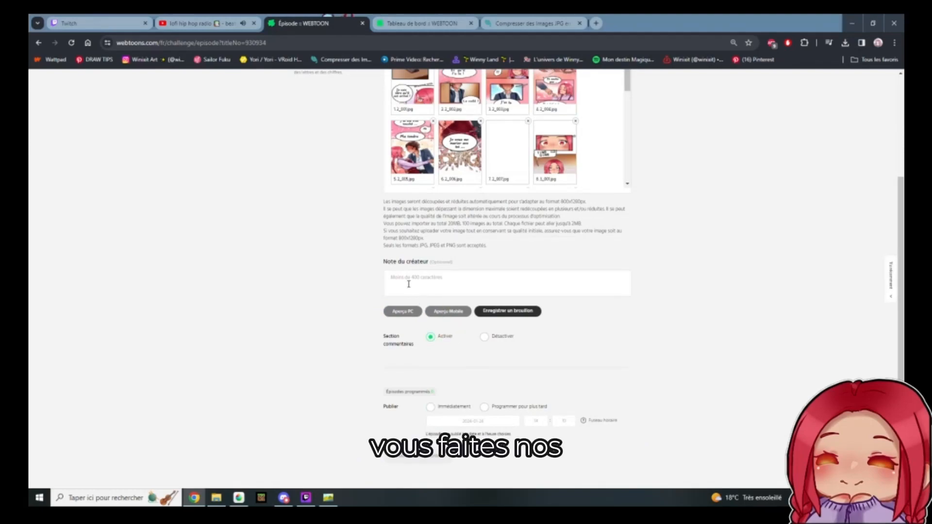
left_click(409, 284)
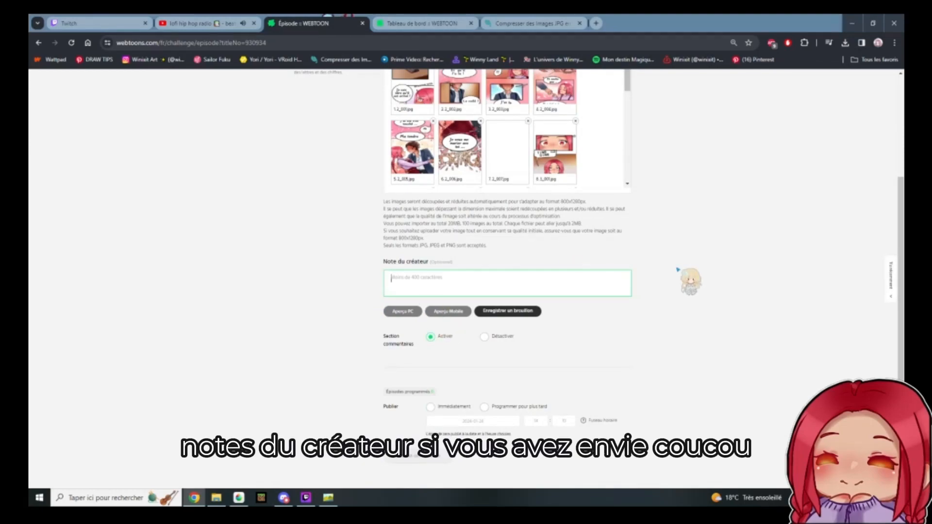
type("coucou merci")
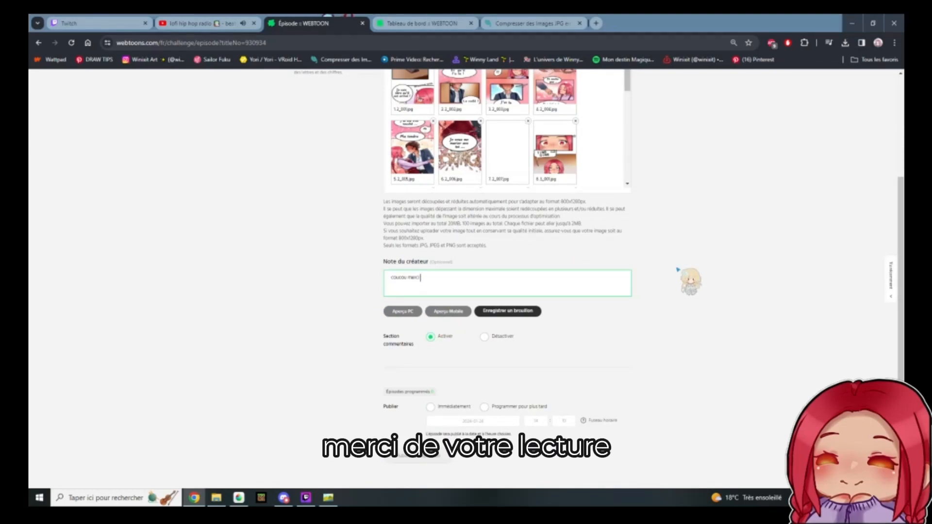
type(" de votre lecture !")
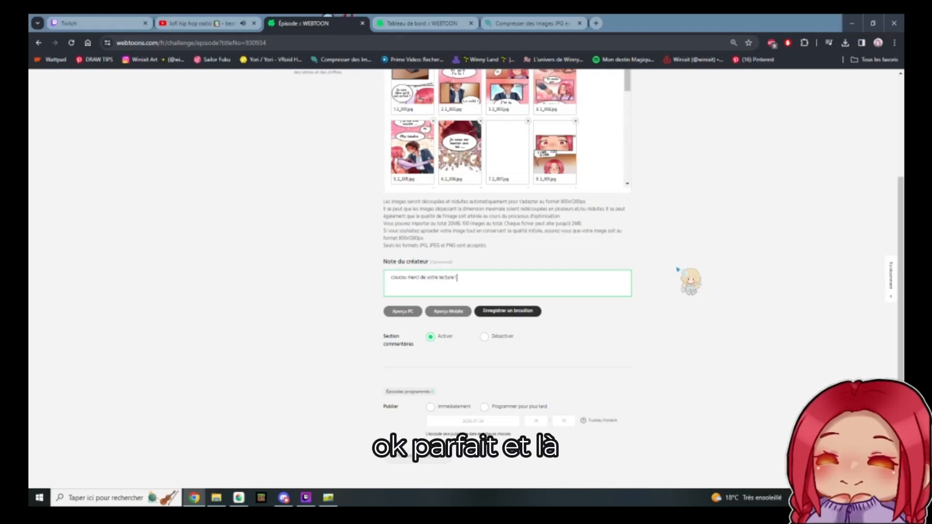
- Save the episode as a draft and dismiss the draft message, choosing not to be shown it again
scroll(403, 417, "down", 3)
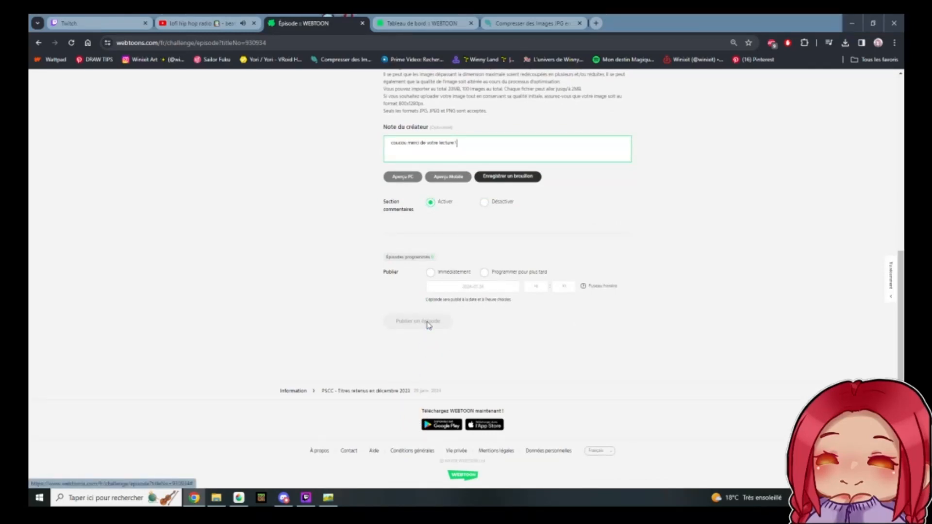
left_click(492, 178)
left_click(492, 178)
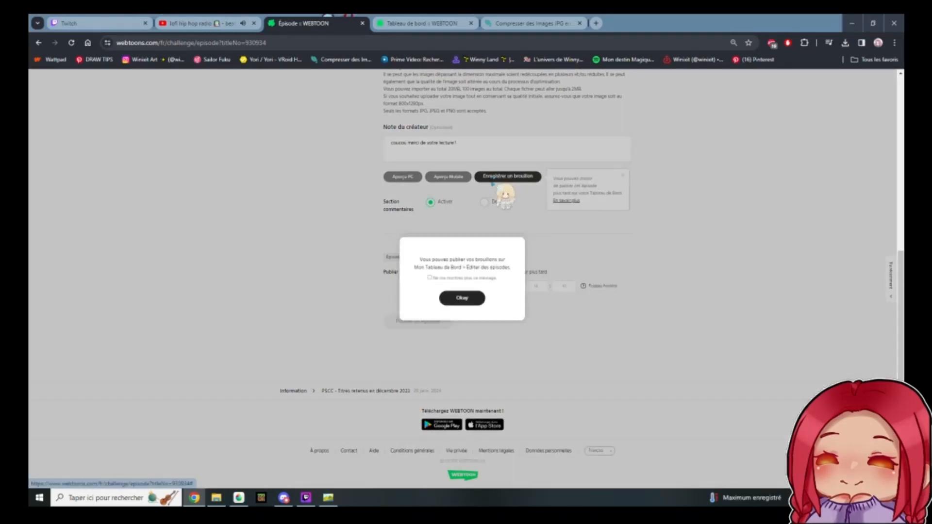
left_click(430, 278)
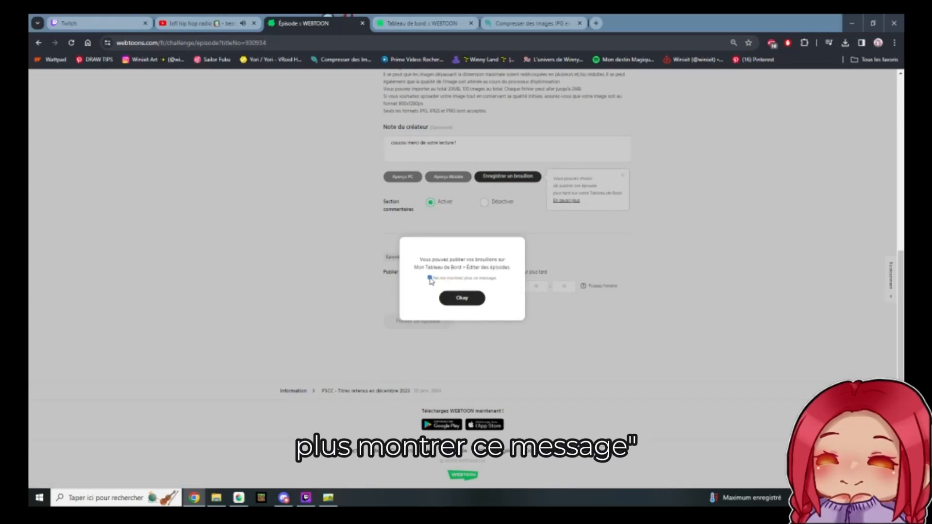
left_click(463, 298)
scroll(369, 311, "up", 6)
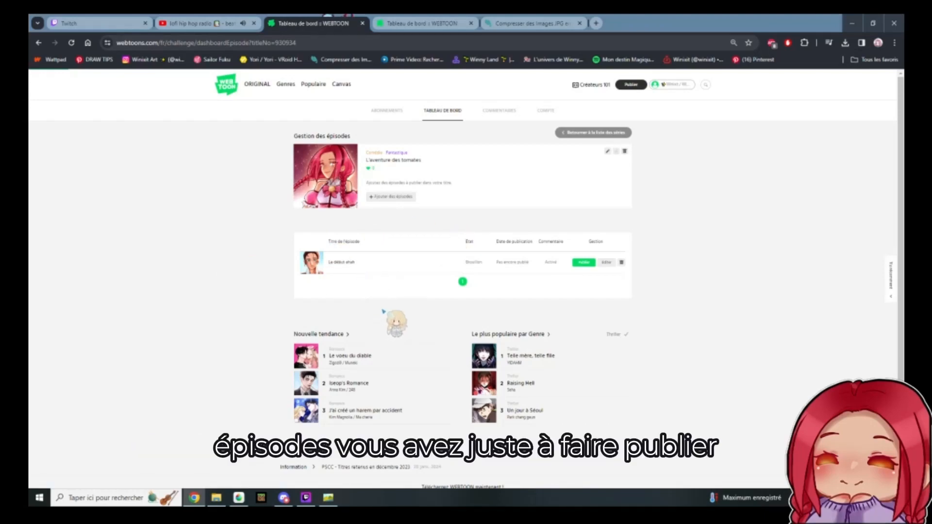
- Bring up the publishing confirmation for the draft episode "Le début ahah" and decline it
left_click(583, 263)
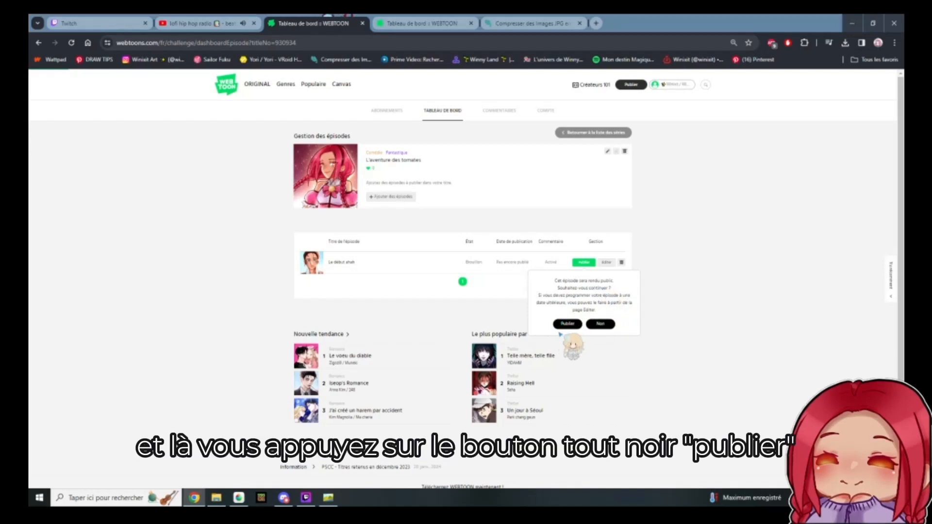
left_click(598, 326)
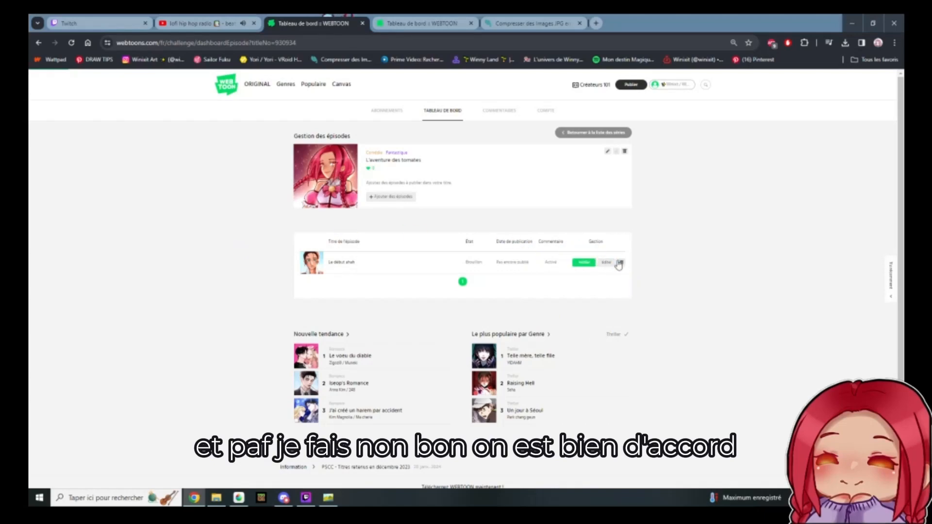
- Permanently delete the series "L'aventure des tomates", acknowledging that deletion is final, and open the episode management of "Mon Destin Magique"
left_click(625, 152)
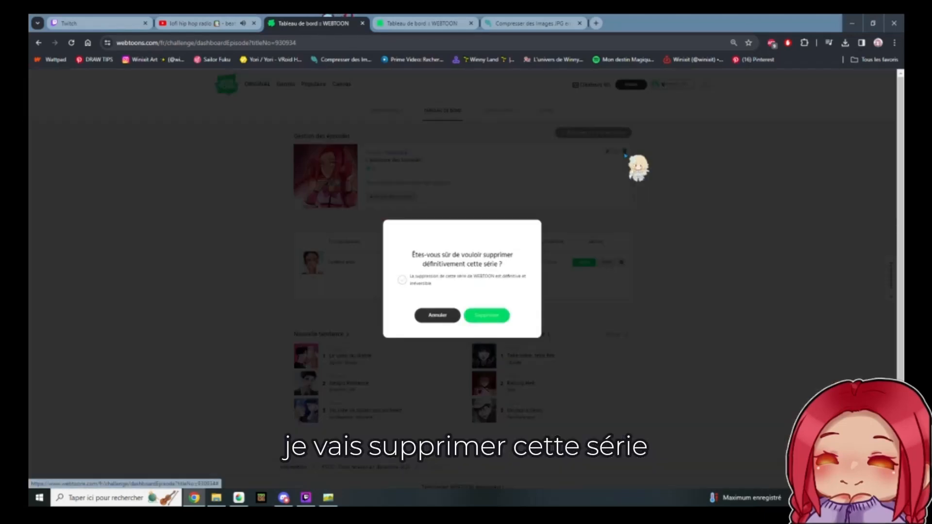
left_click(437, 316)
left_click(625, 151)
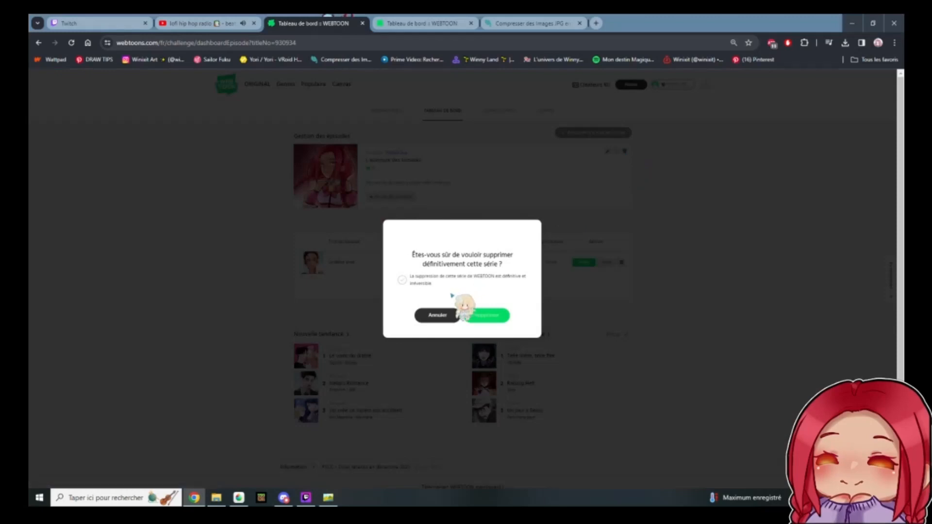
left_click(402, 281)
left_click(500, 316)
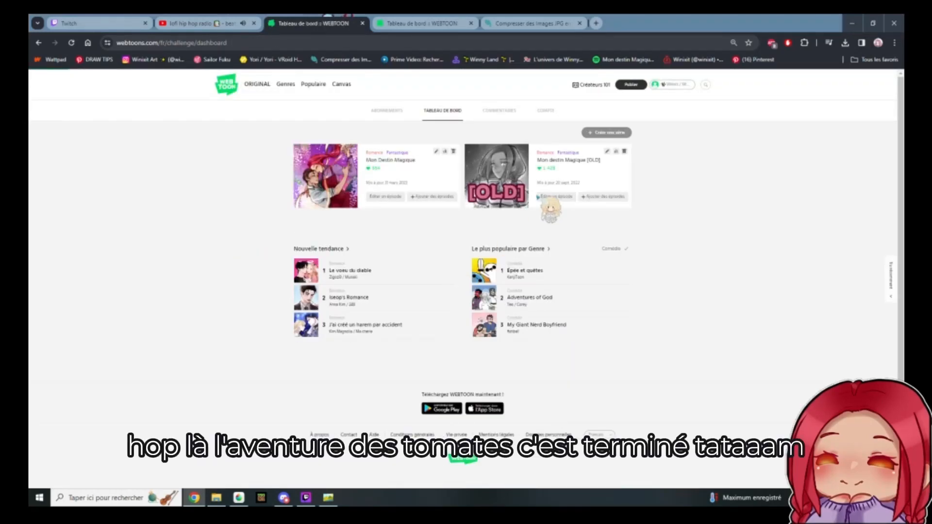
left_click(383, 199)
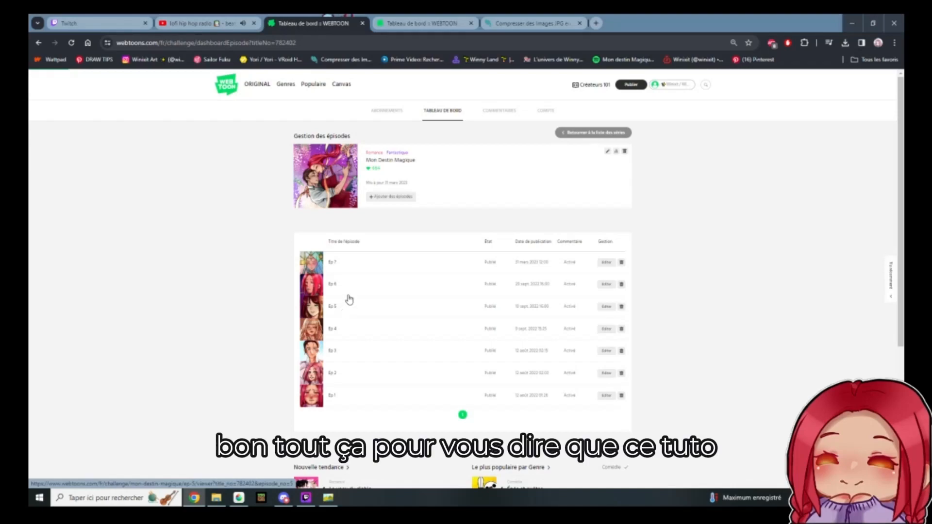
- Switch to MediBang Paint Pro and close the 6.mdp document without saving its changes
left_click(238, 497)
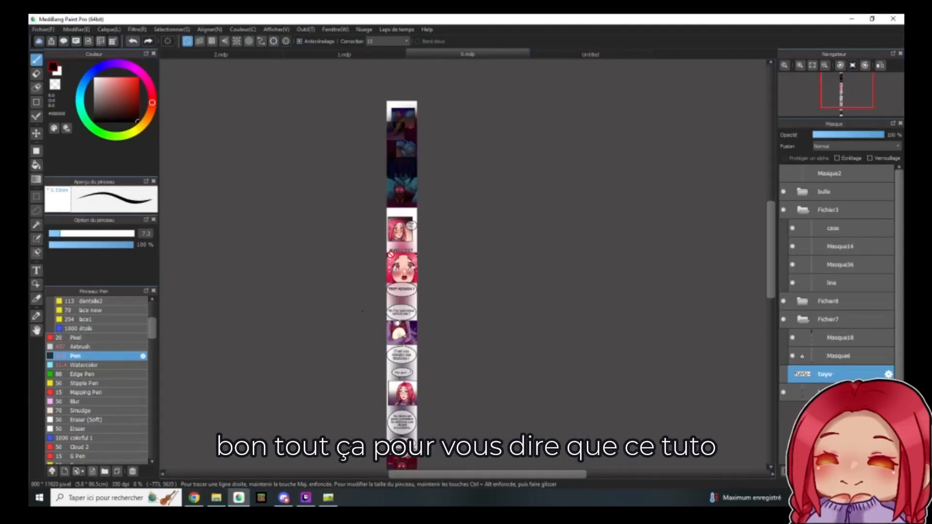
double_click(489, 56)
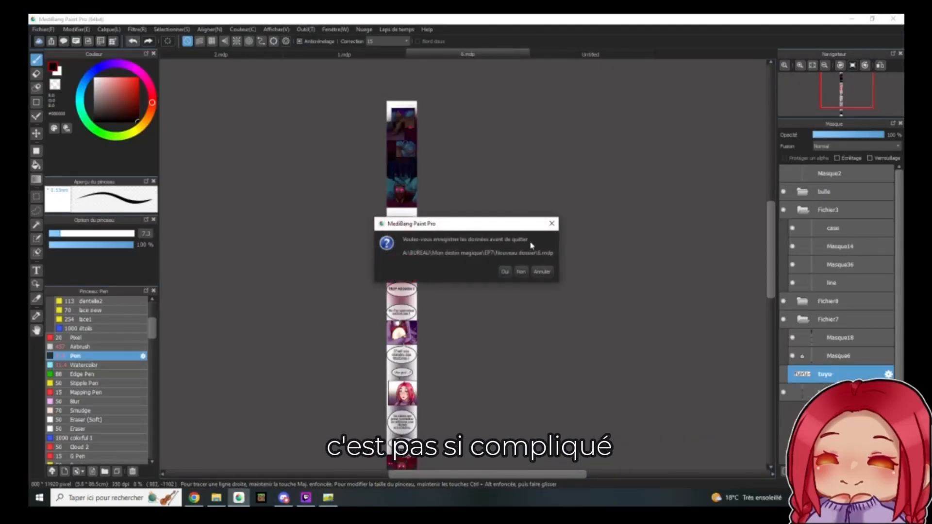
left_click(520, 272)
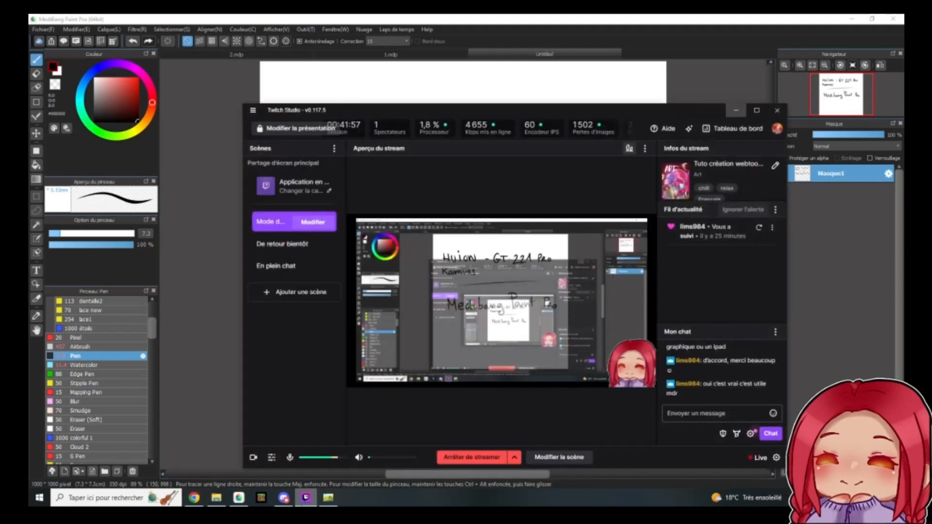
- Check the stream chat in Twitch Studio and return to the handwritten notes in MediBang Paint Pro
left_click(306, 498)
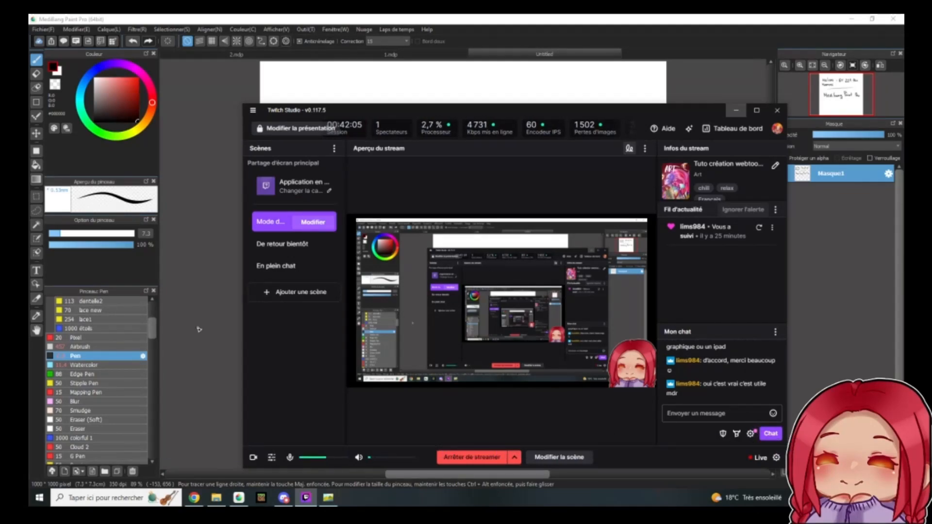
left_click(305, 498)
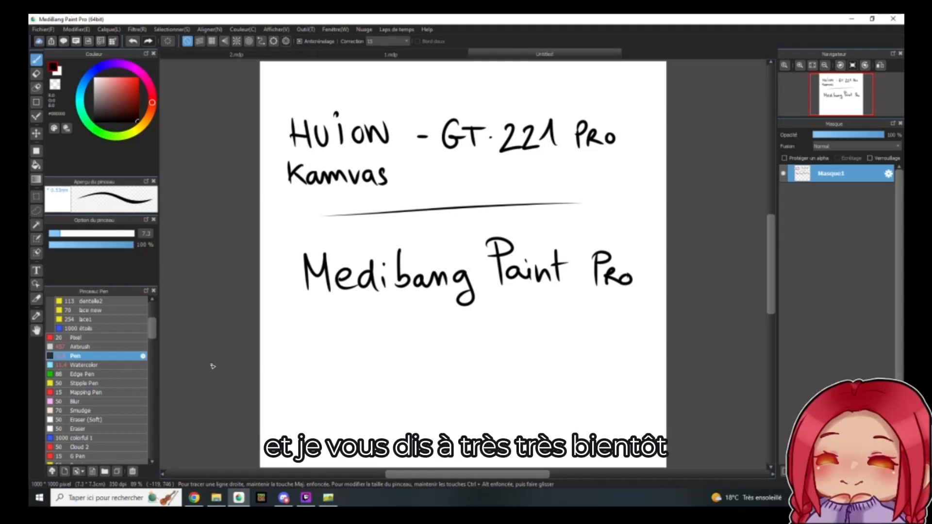
- Switch to Twitch Studio, move its window higher up the screen and stop the live stream
left_click(305, 498)
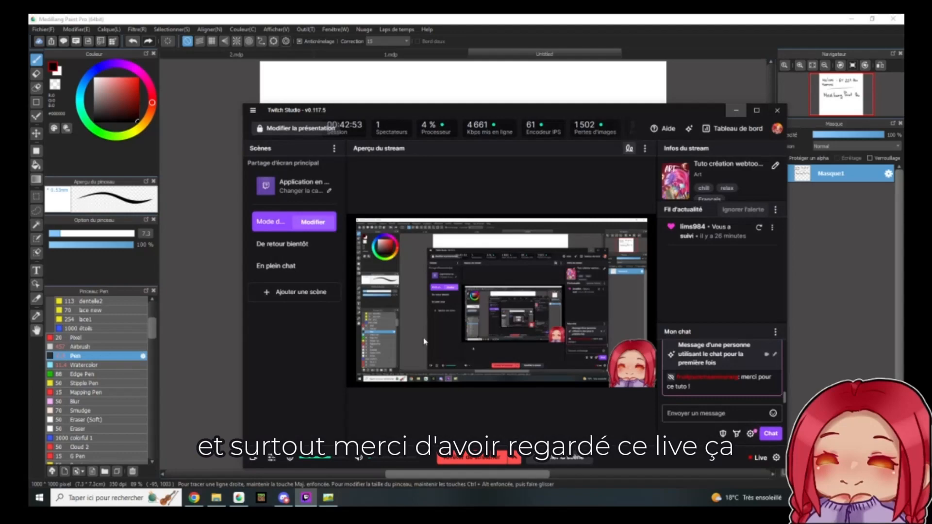
left_click_drag(719, 114, 653, 78)
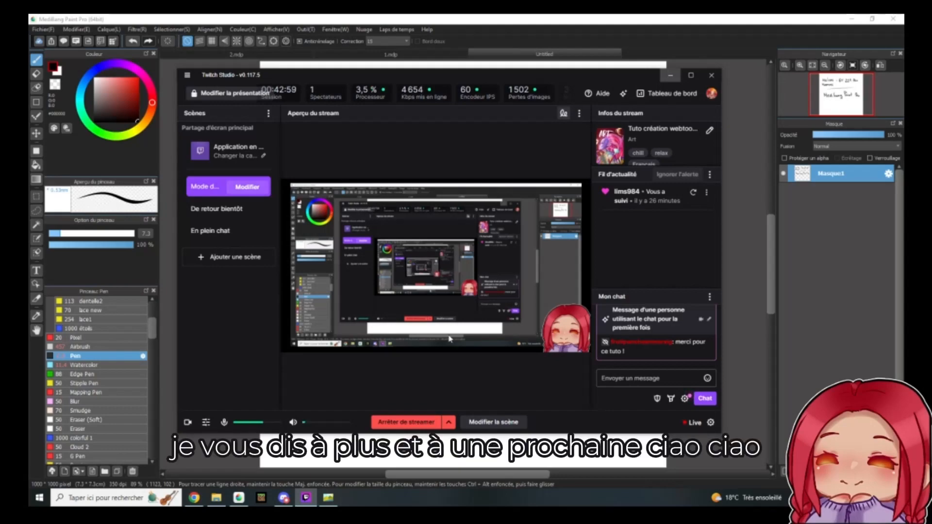
left_click(391, 423)
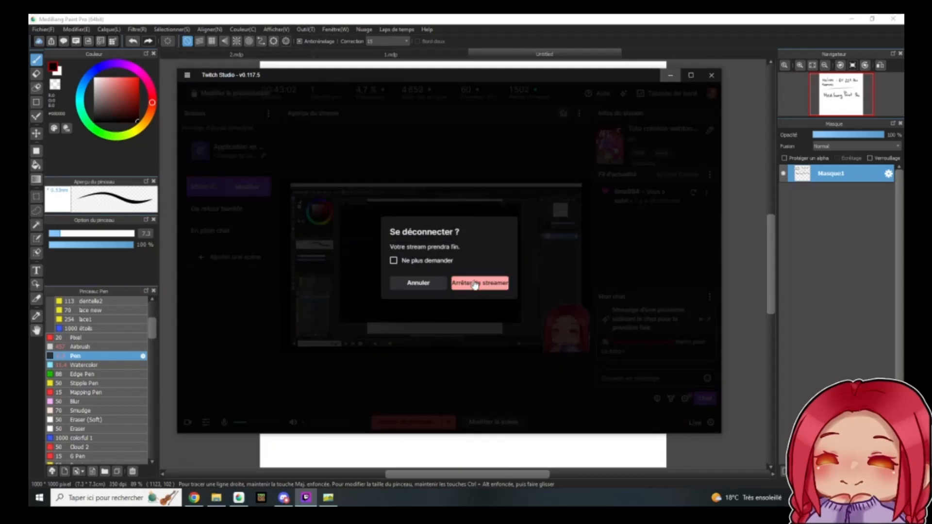